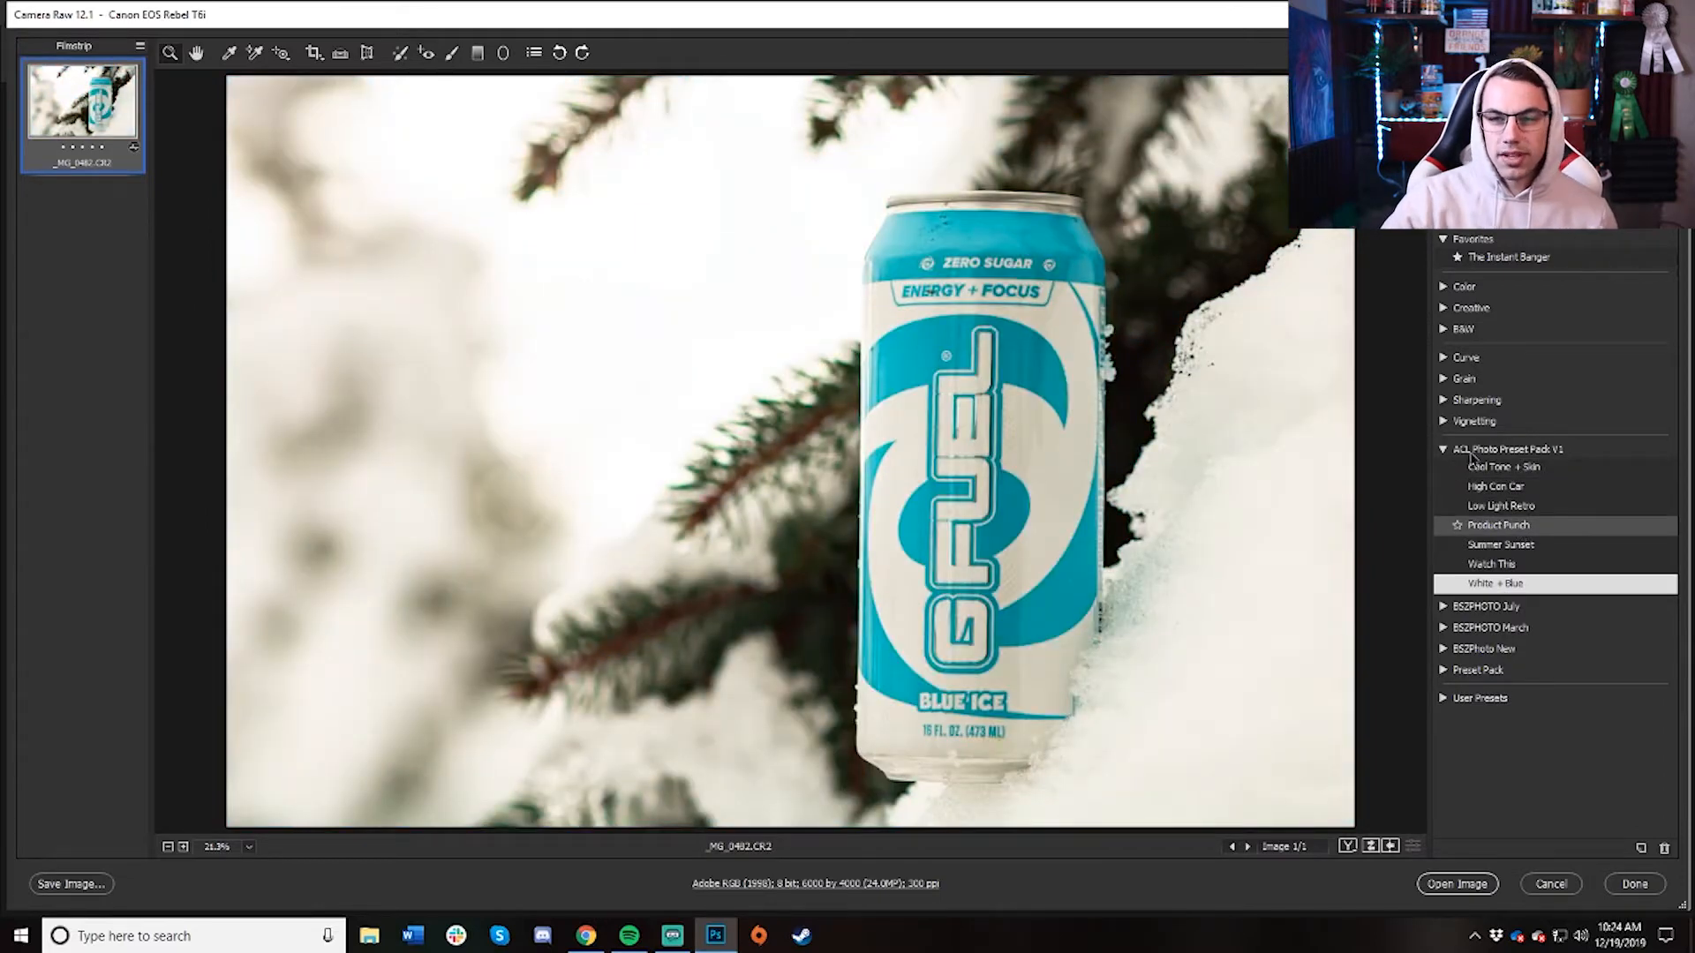
Collapse the ACL Photo Preset Pack V1 group and show the can photo in a side-by-side before/after comparison.
{"action": "left_click", "coordinate": [1446, 451]}
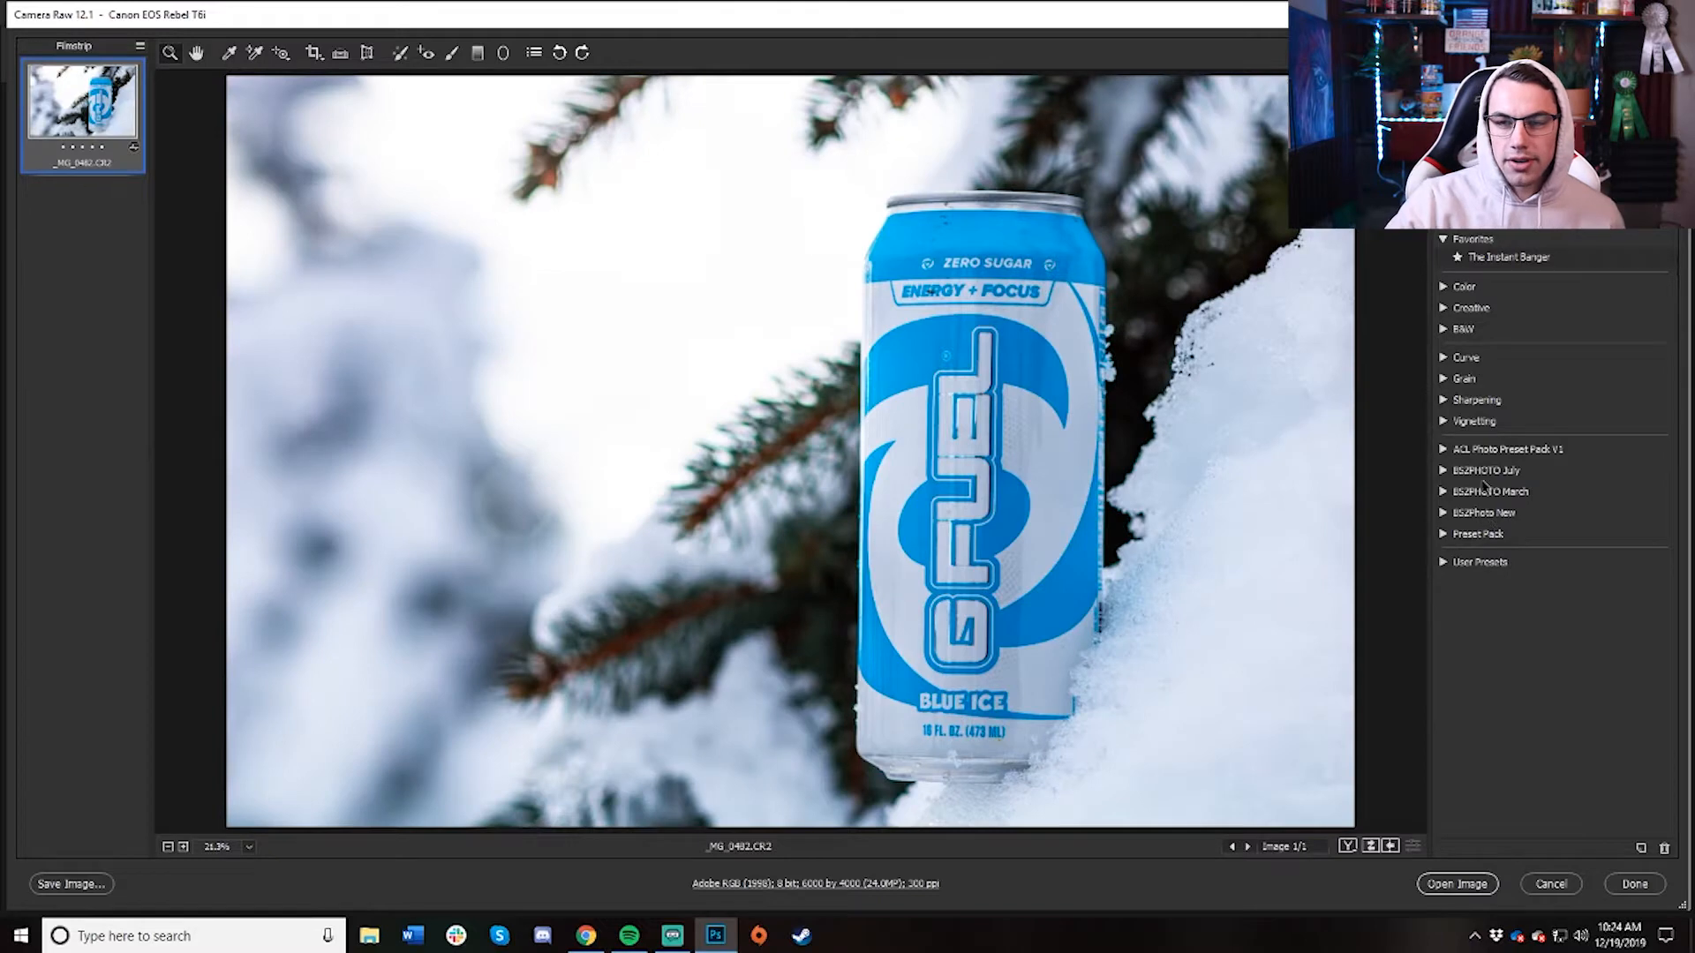
{"action": "left_click", "coordinate": [1445, 450]}
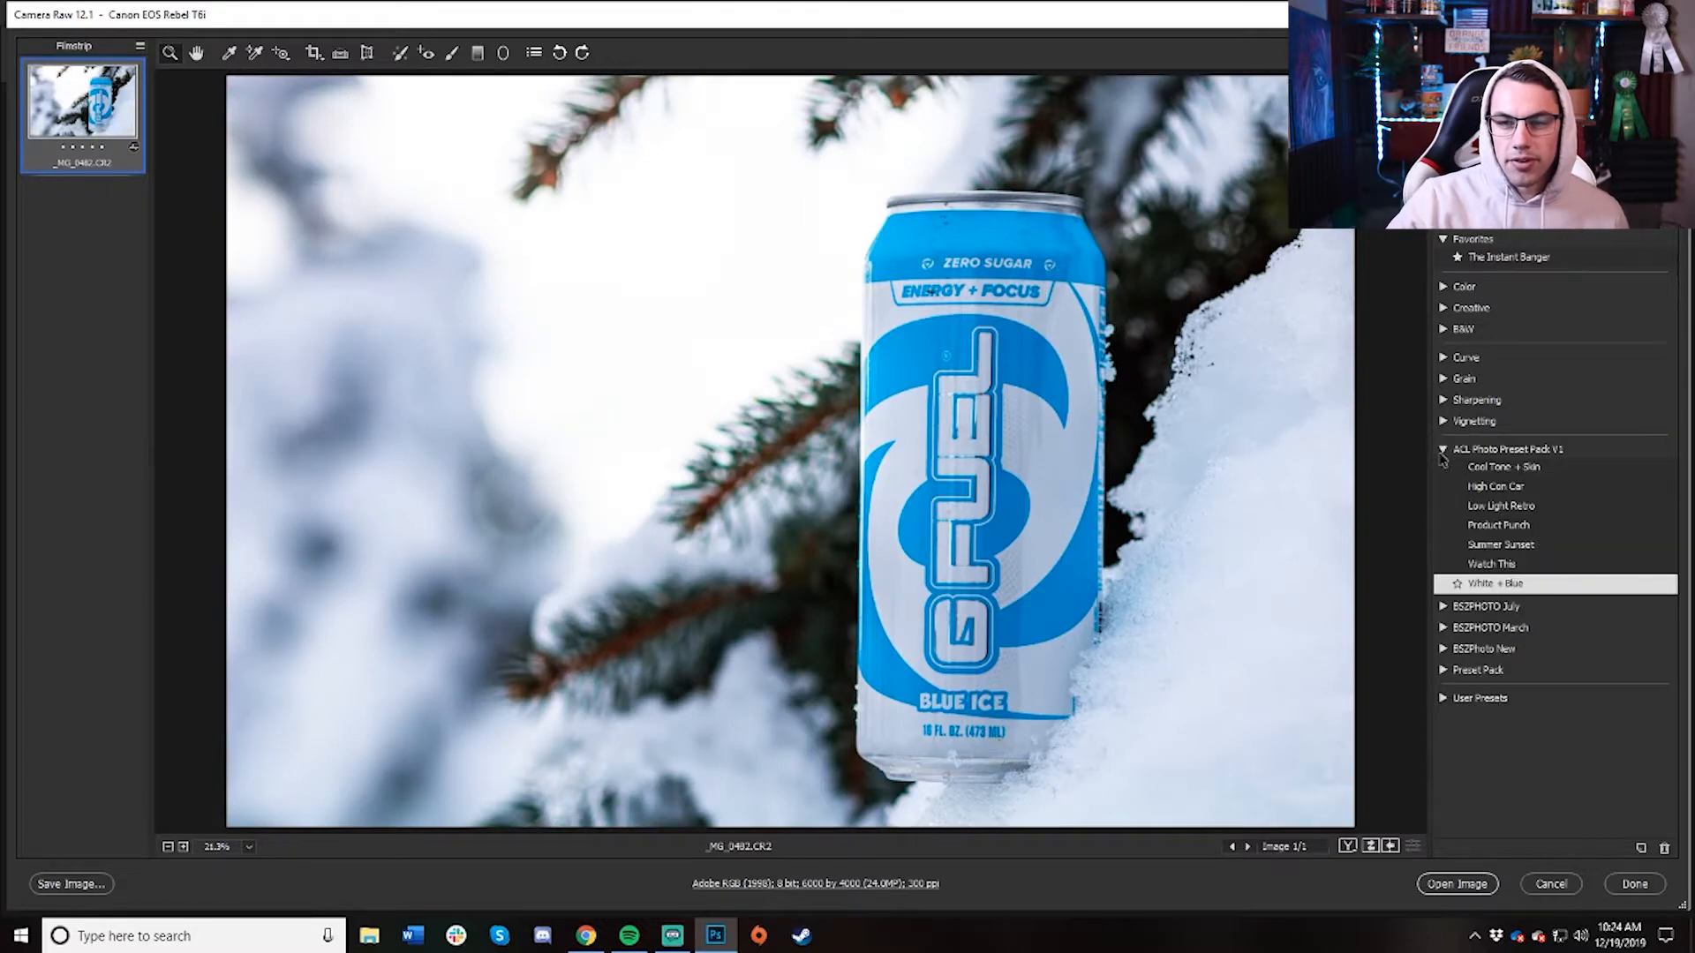
{"action": "left_click", "coordinate": [1443, 452]}
{"action": "left_click", "coordinate": [1347, 847]}
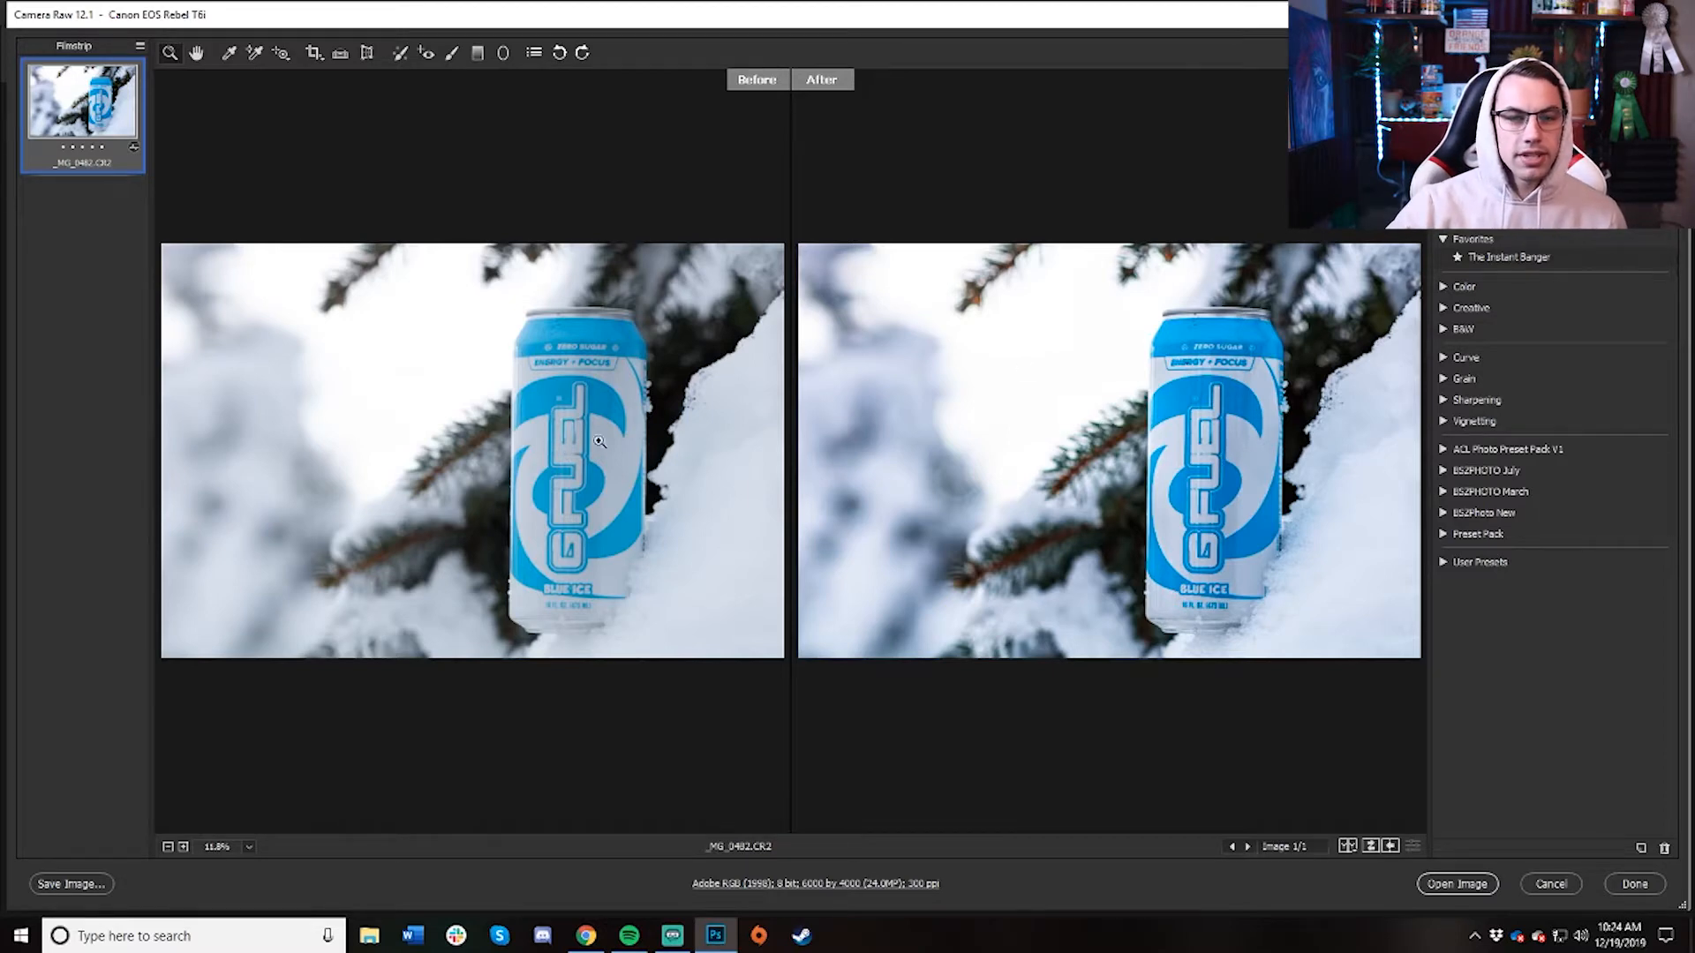
Compare the can, branches and surrounding snow in the before and after versions at several magnifications.
{"action": "left_click", "coordinate": [1269, 439]}
{"action": "left_click", "coordinate": [1183, 436]}
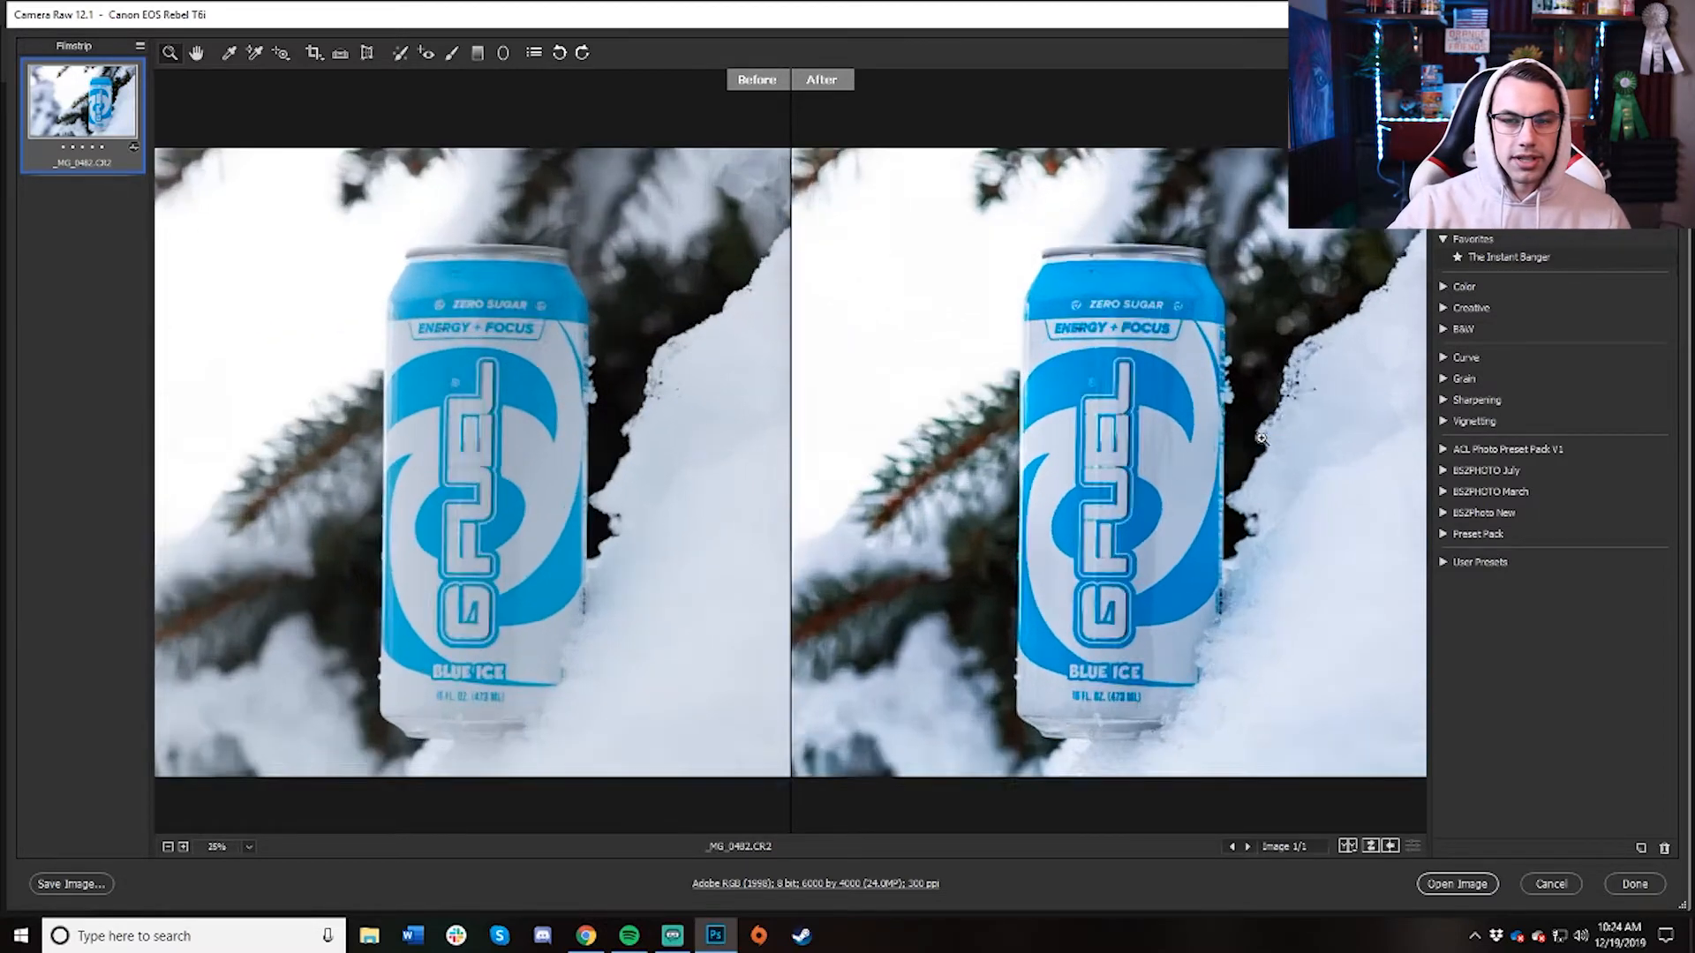
{"action": "left_click", "coordinate": [1059, 434]}
{"action": "key", "text": "alt"}
{"action": "left_click", "coordinate": [1018, 431], "text": "alt"}
{"action": "left_click", "coordinate": [1018, 431], "text": "alt"}
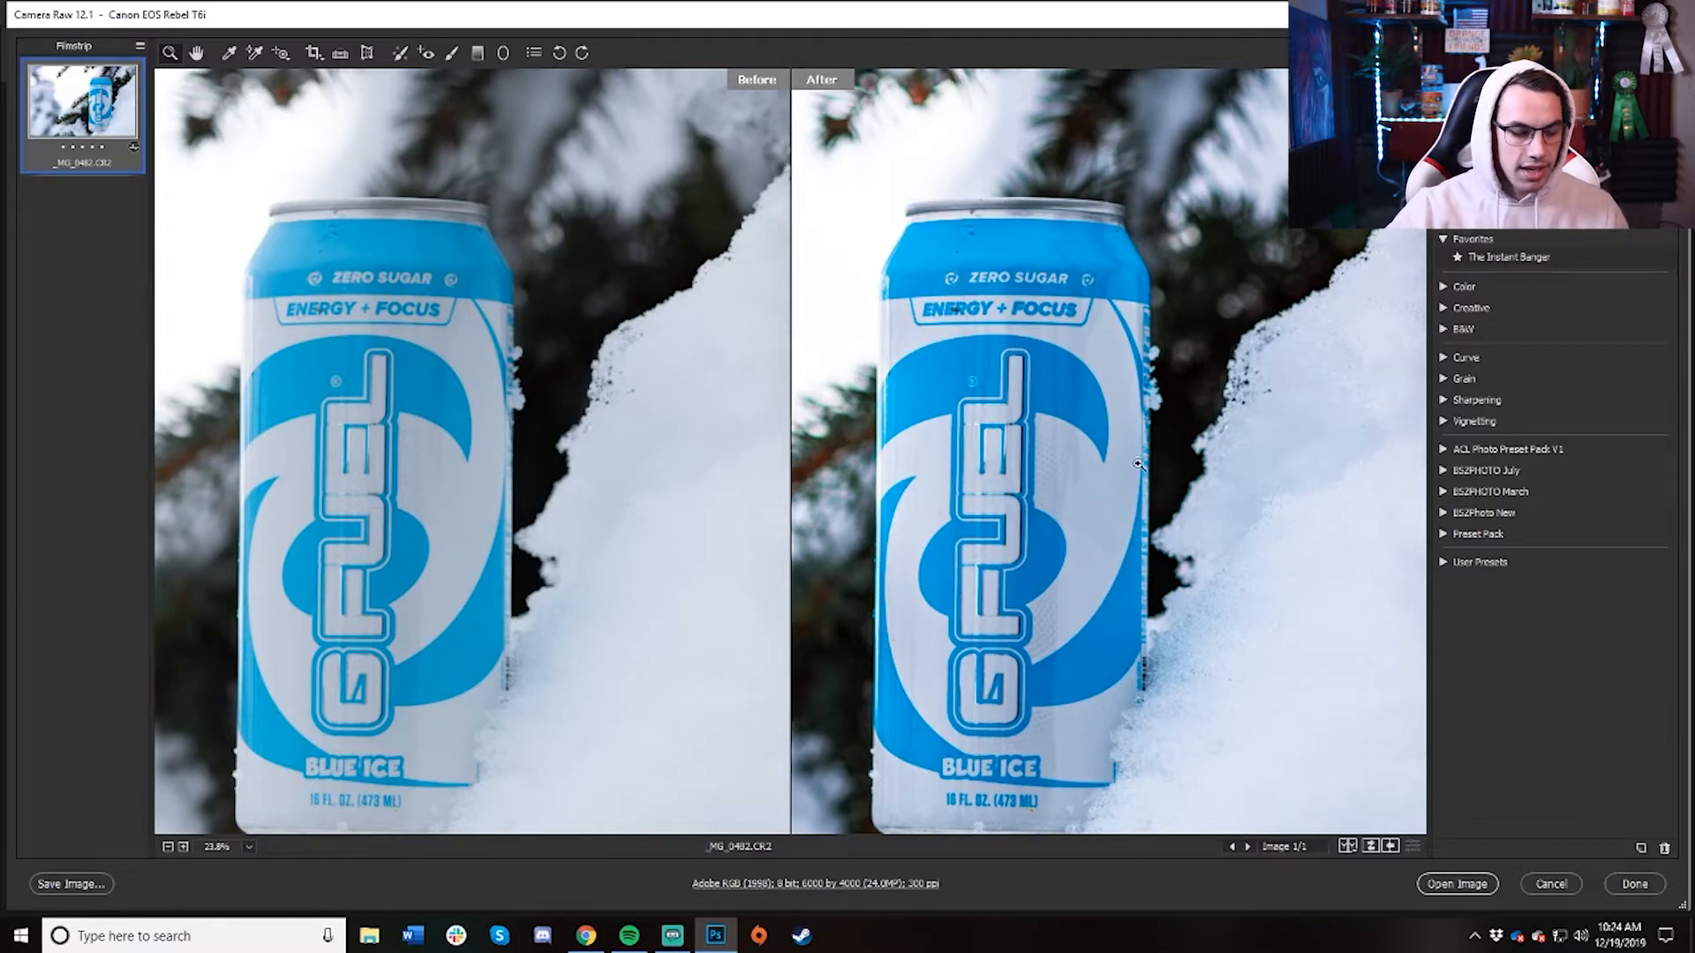
{"action": "left_click", "coordinate": [1082, 441], "text": "alt"}
{"action": "scroll", "coordinate": [1264, 466], "scroll_direction": "up", "scroll_amount": 3}
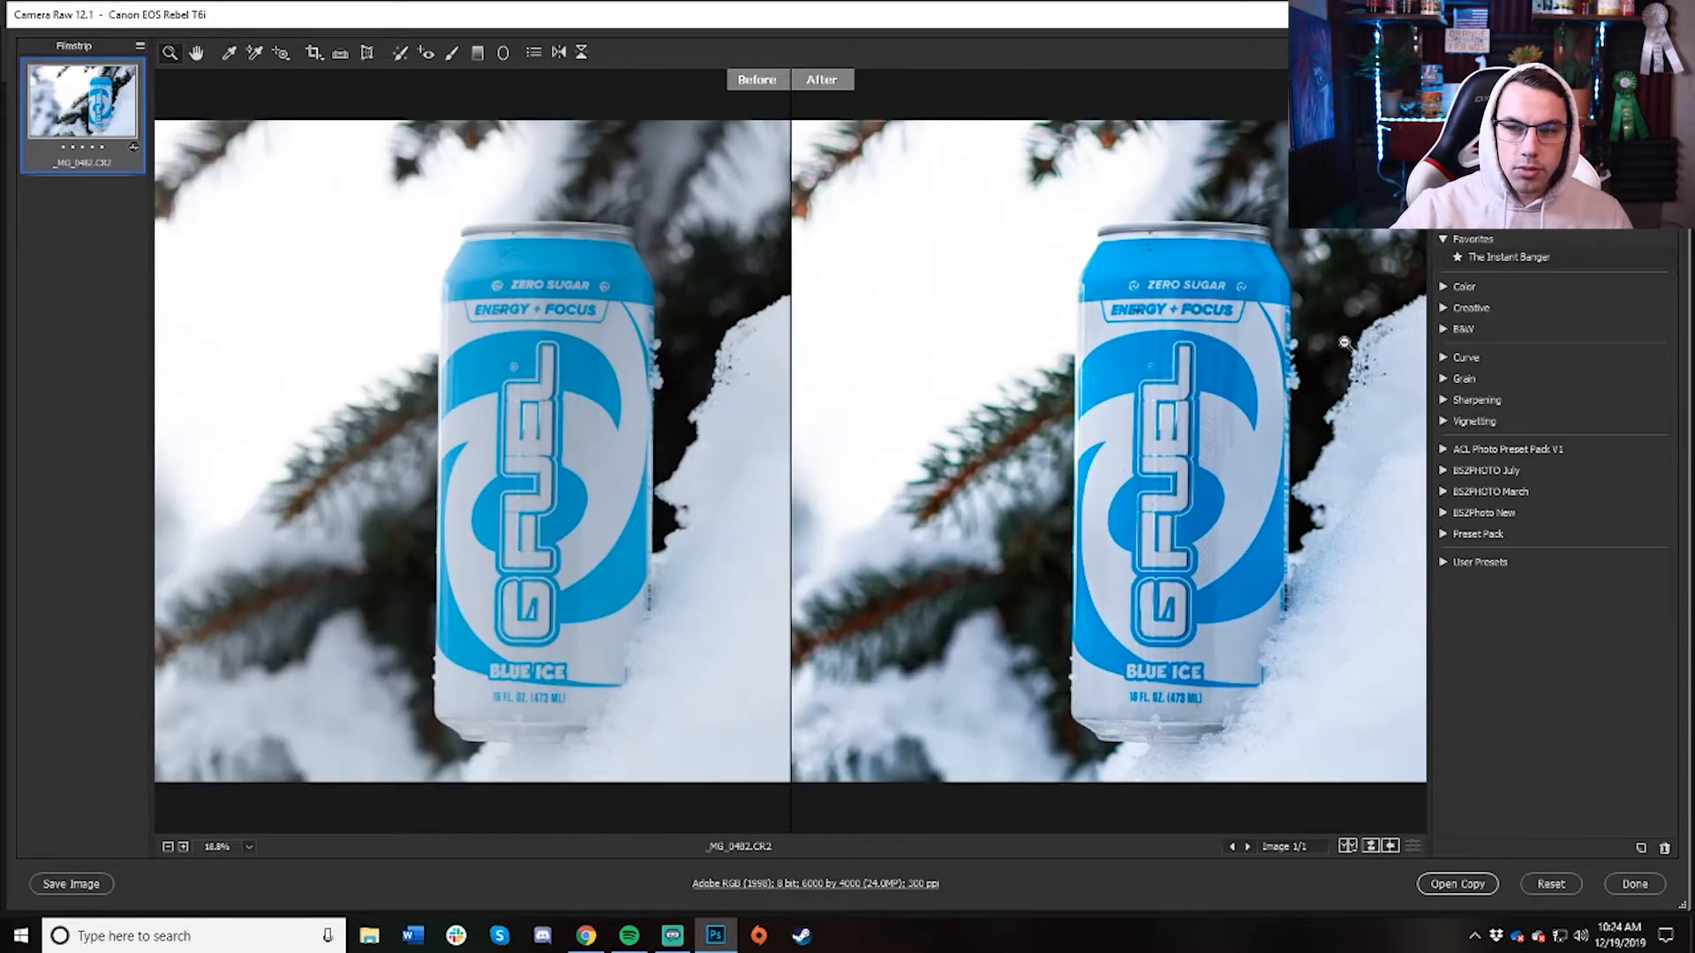
{"action": "scroll", "coordinate": [1352, 365], "scroll_direction": "down", "scroll_amount": 2}
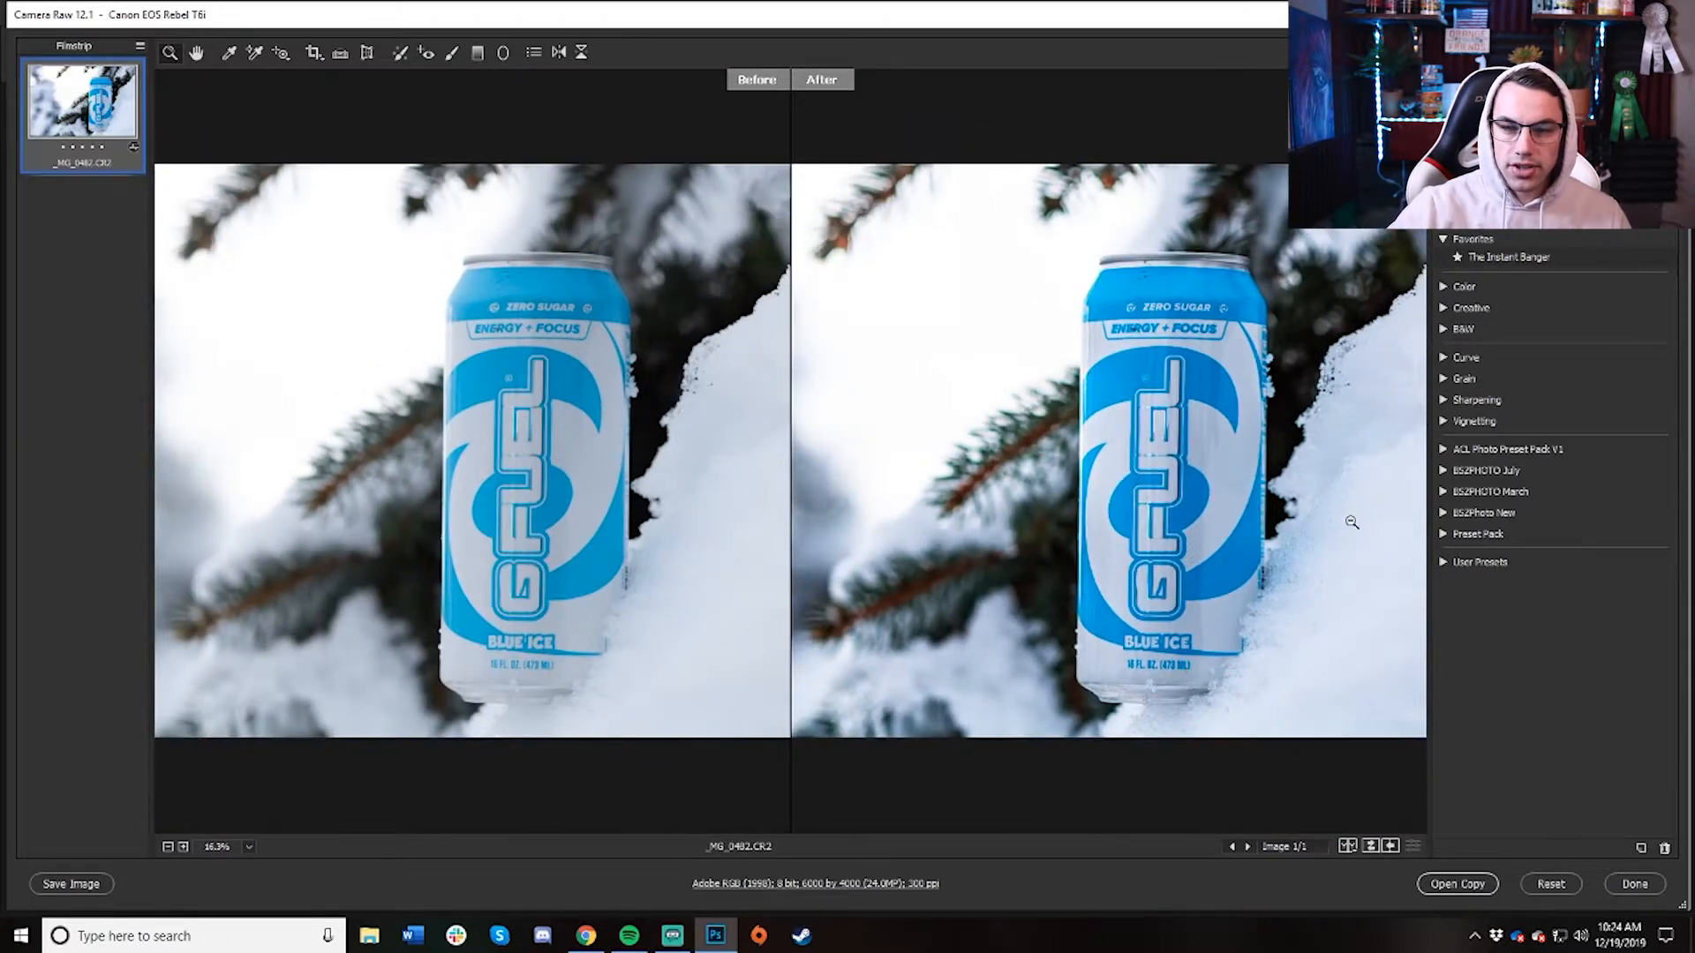
{"action": "scroll", "coordinate": [1348, 530], "scroll_direction": "down", "scroll_amount": 3}
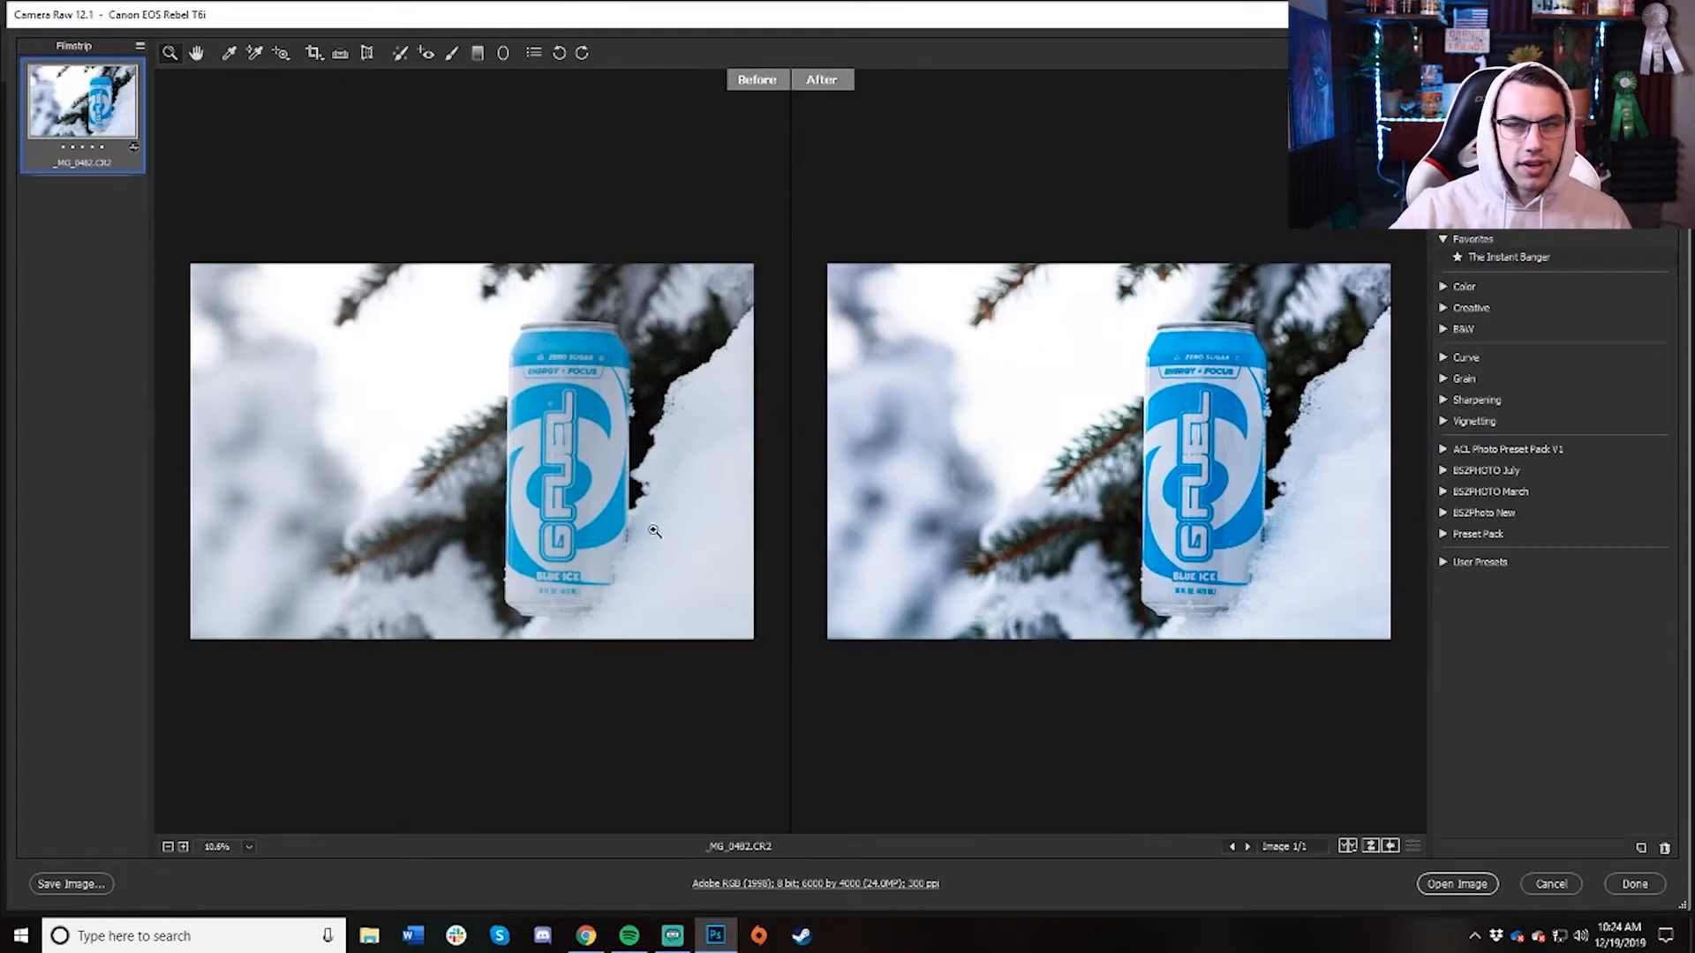
{"action": "scroll", "coordinate": [697, 460], "scroll_direction": "up", "scroll_amount": 3}
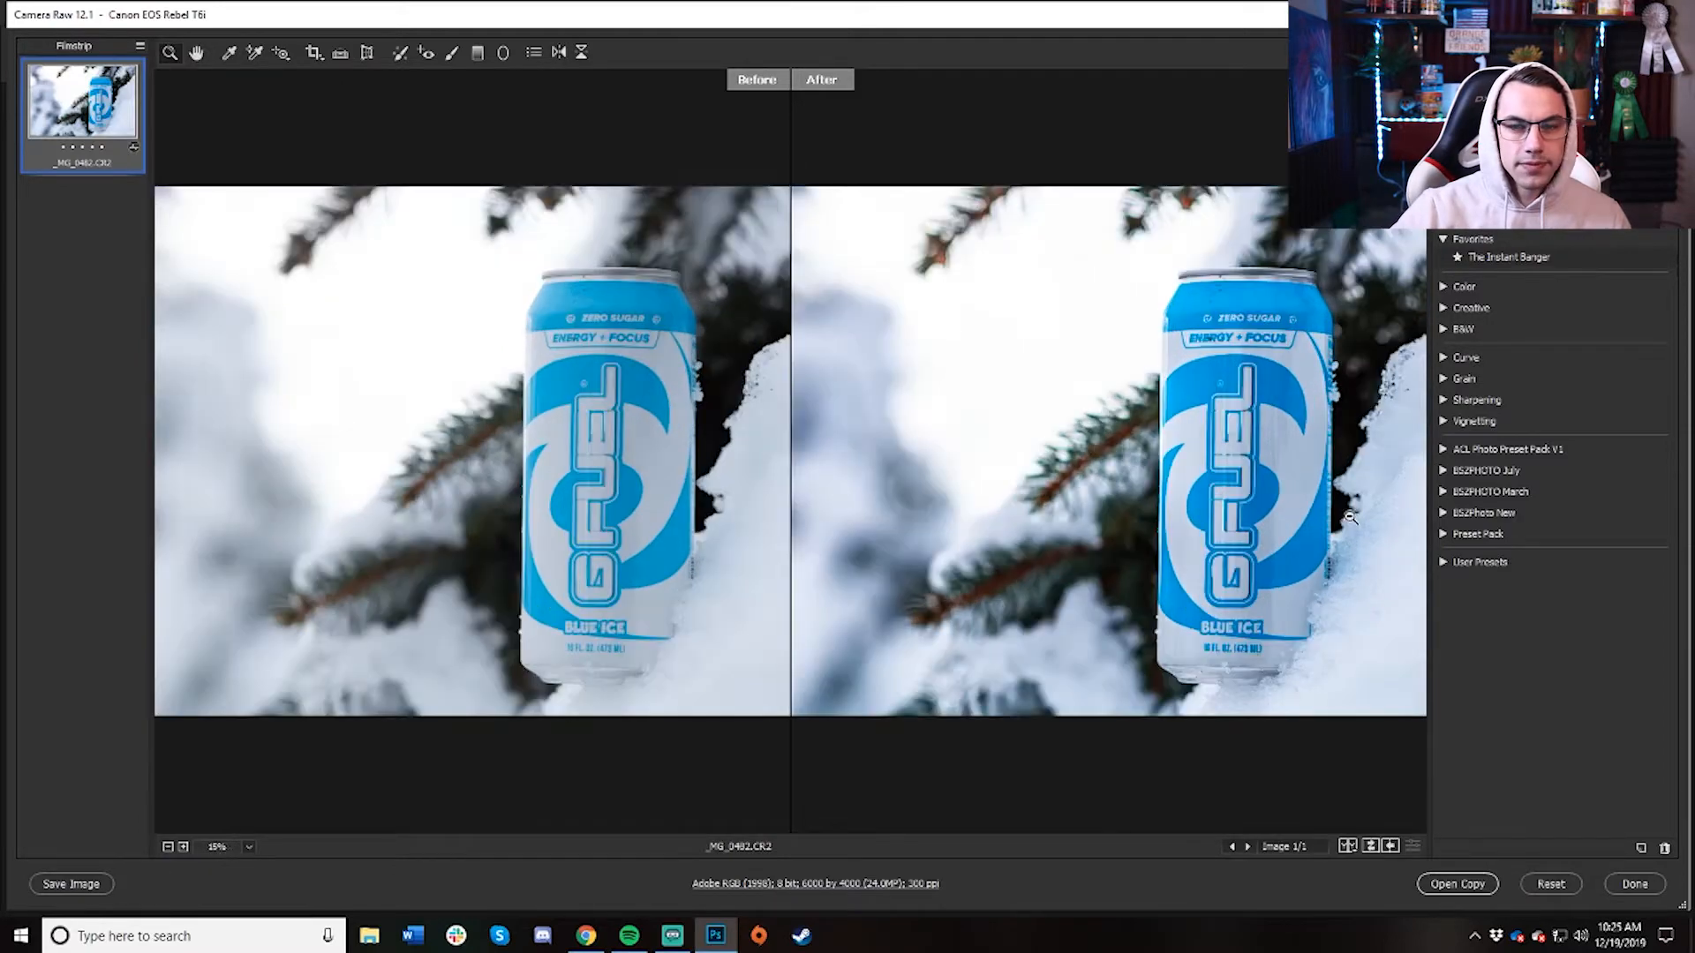
{"action": "scroll", "coordinate": [604, 419], "scroll_direction": "down", "scroll_amount": 2}
{"action": "scroll", "coordinate": [697, 380], "scroll_direction": "up", "scroll_amount": 3}
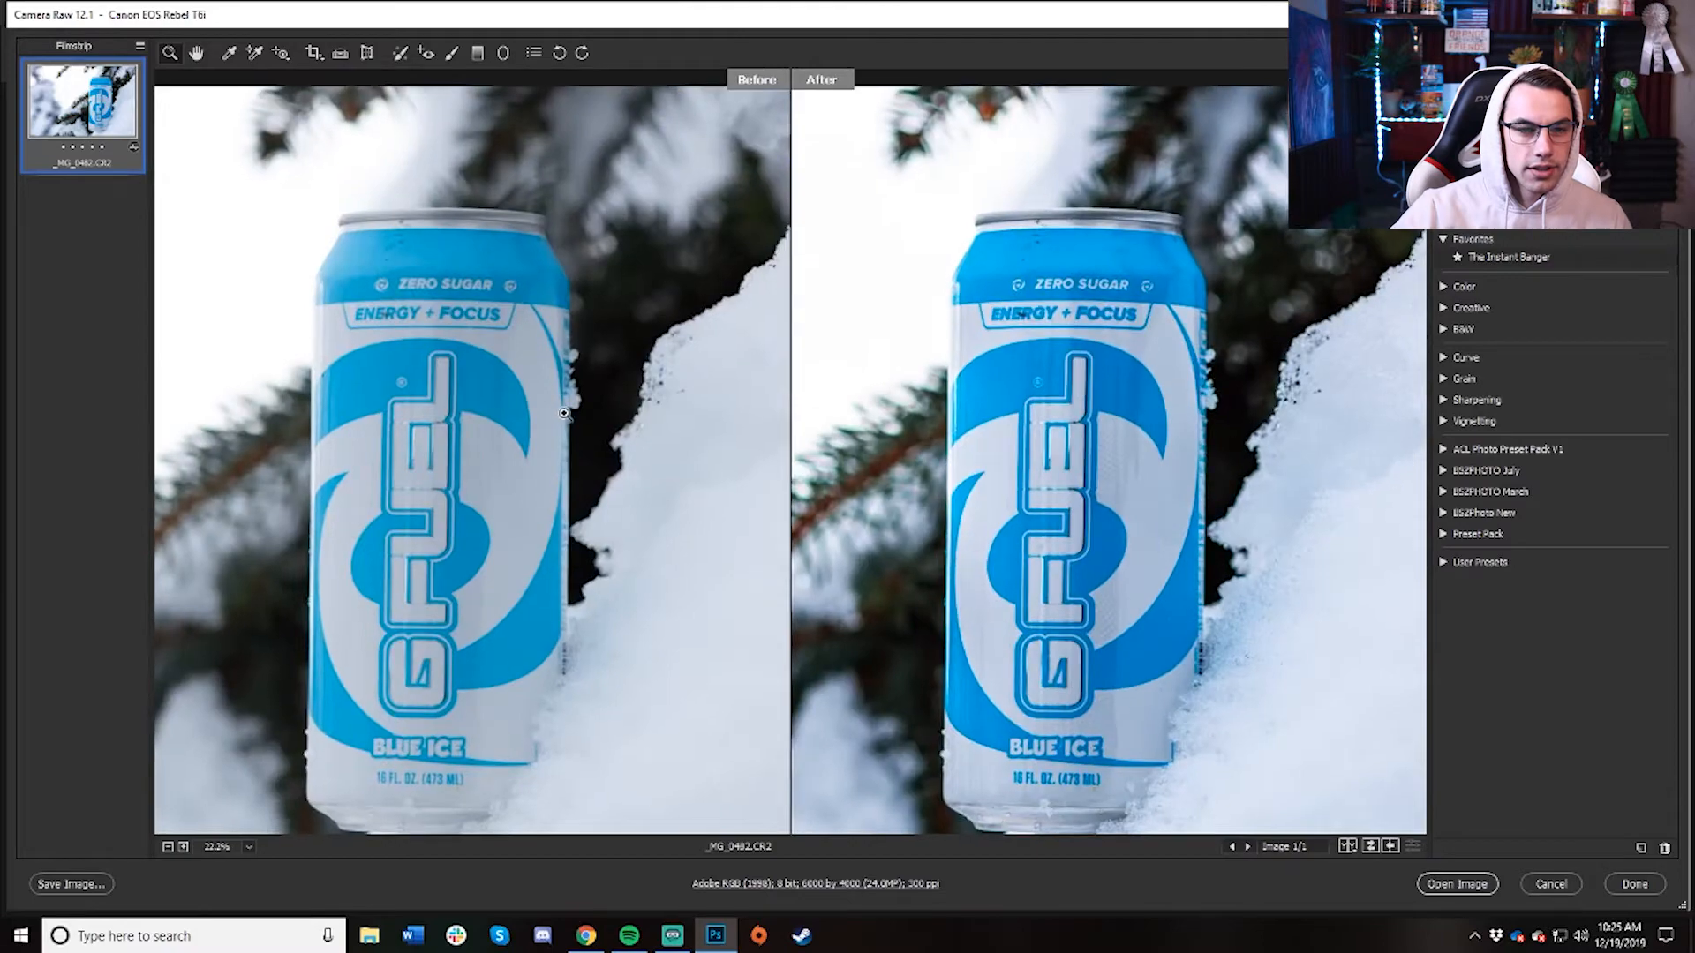
{"action": "scroll", "coordinate": [692, 400], "scroll_direction": "down", "scroll_amount": 3}
{"action": "scroll", "coordinate": [692, 399], "scroll_direction": "up", "scroll_amount": 3}
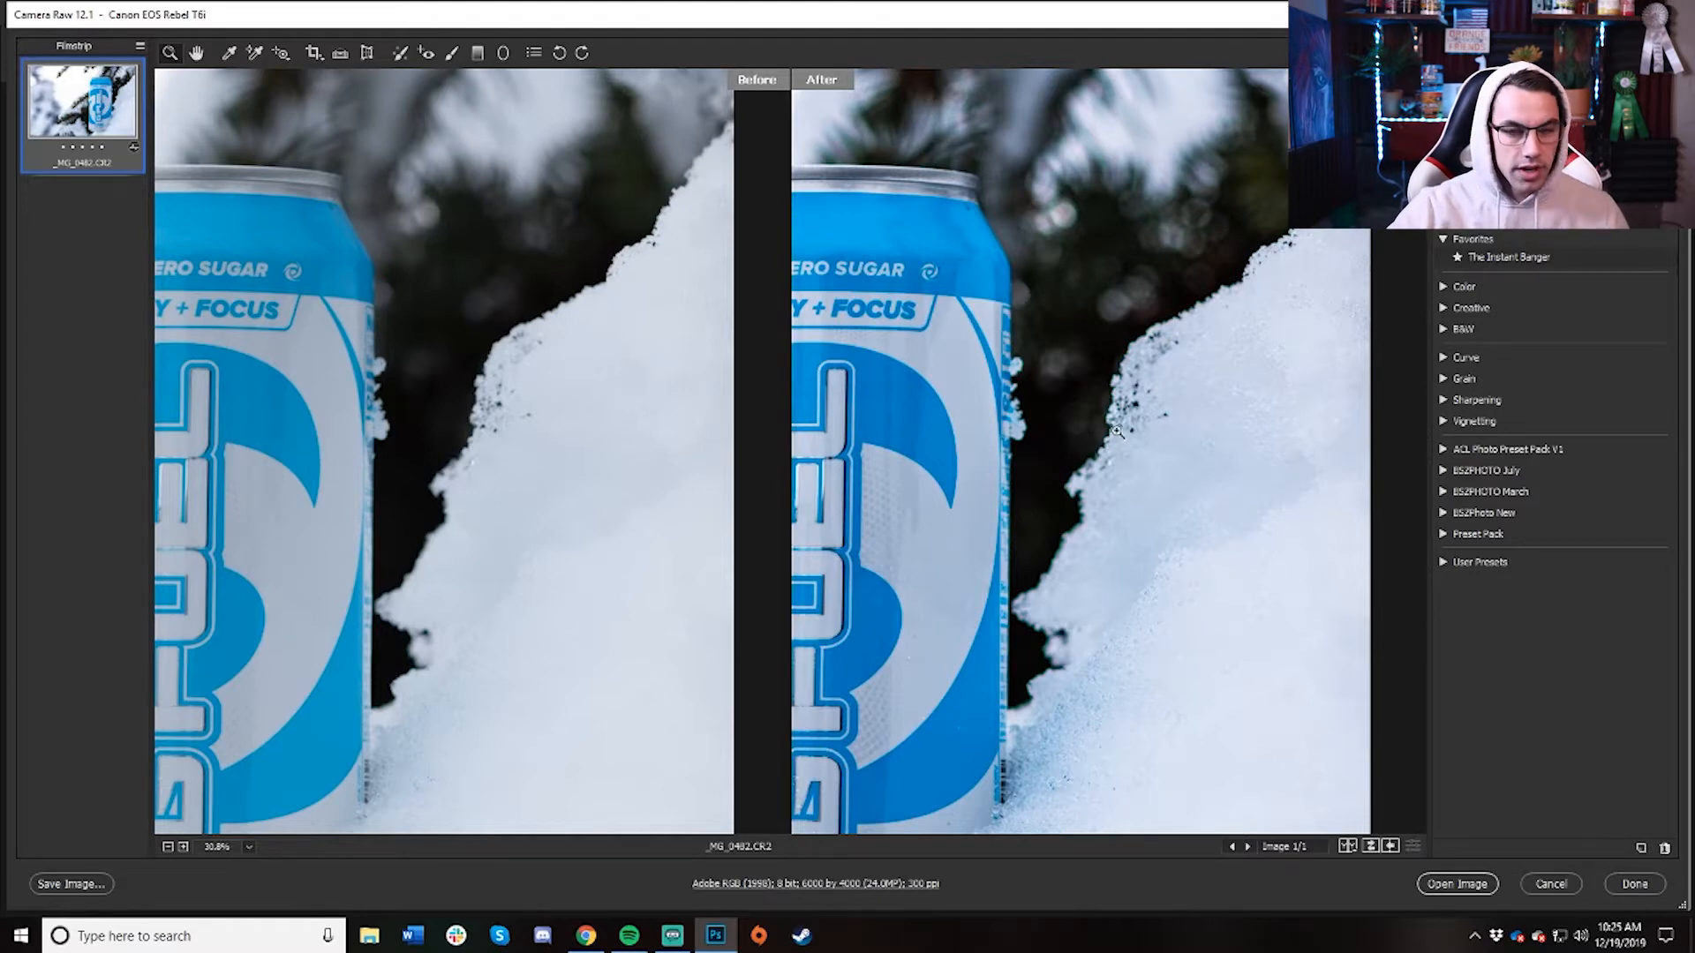
{"action": "scroll", "coordinate": [1108, 407], "scroll_direction": "down", "scroll_amount": 1}
{"action": "scroll", "coordinate": [1109, 408], "scroll_direction": "down", "scroll_amount": 2}
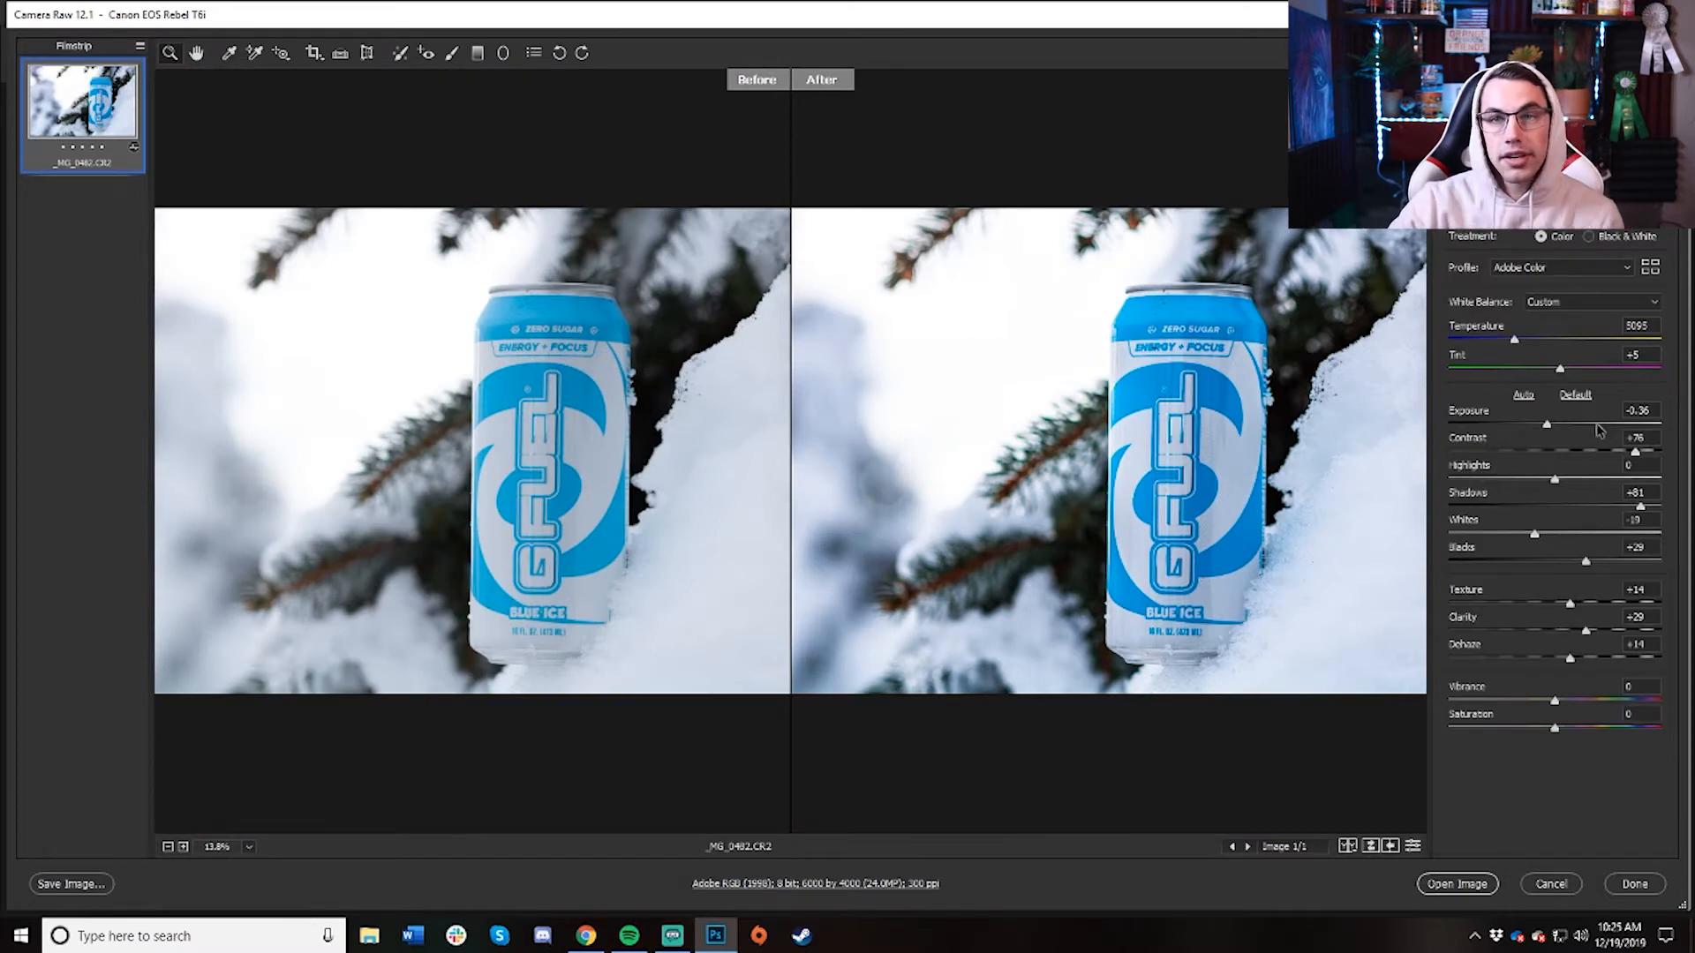
Set the photo's Contrast to +44 and Whites to -12.
{"action": "left_click_drag", "start_coordinate": [1636, 452], "coordinate": [1601, 455]}
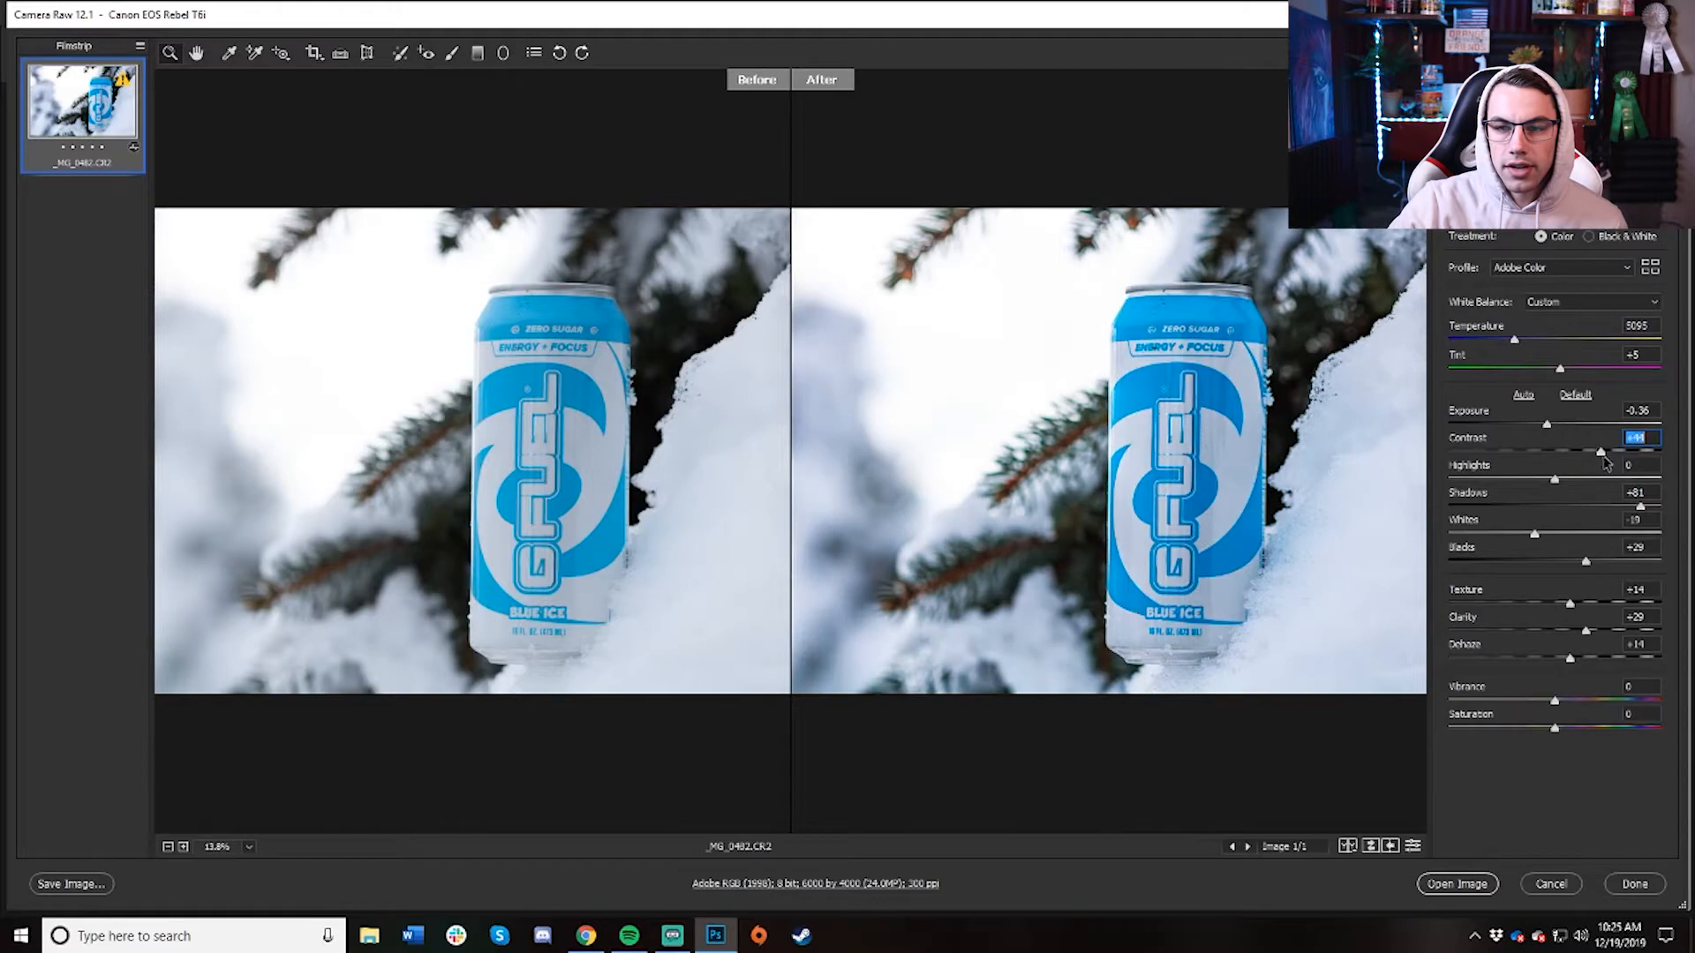
{"action": "mouse_move", "coordinate": [1535, 536]}
{"action": "left_mouse_down"}
{"action": "mouse_move", "coordinate": [1489, 540]}
{"action": "mouse_move", "coordinate": [1542, 538]}
{"action": "left_mouse_up"}
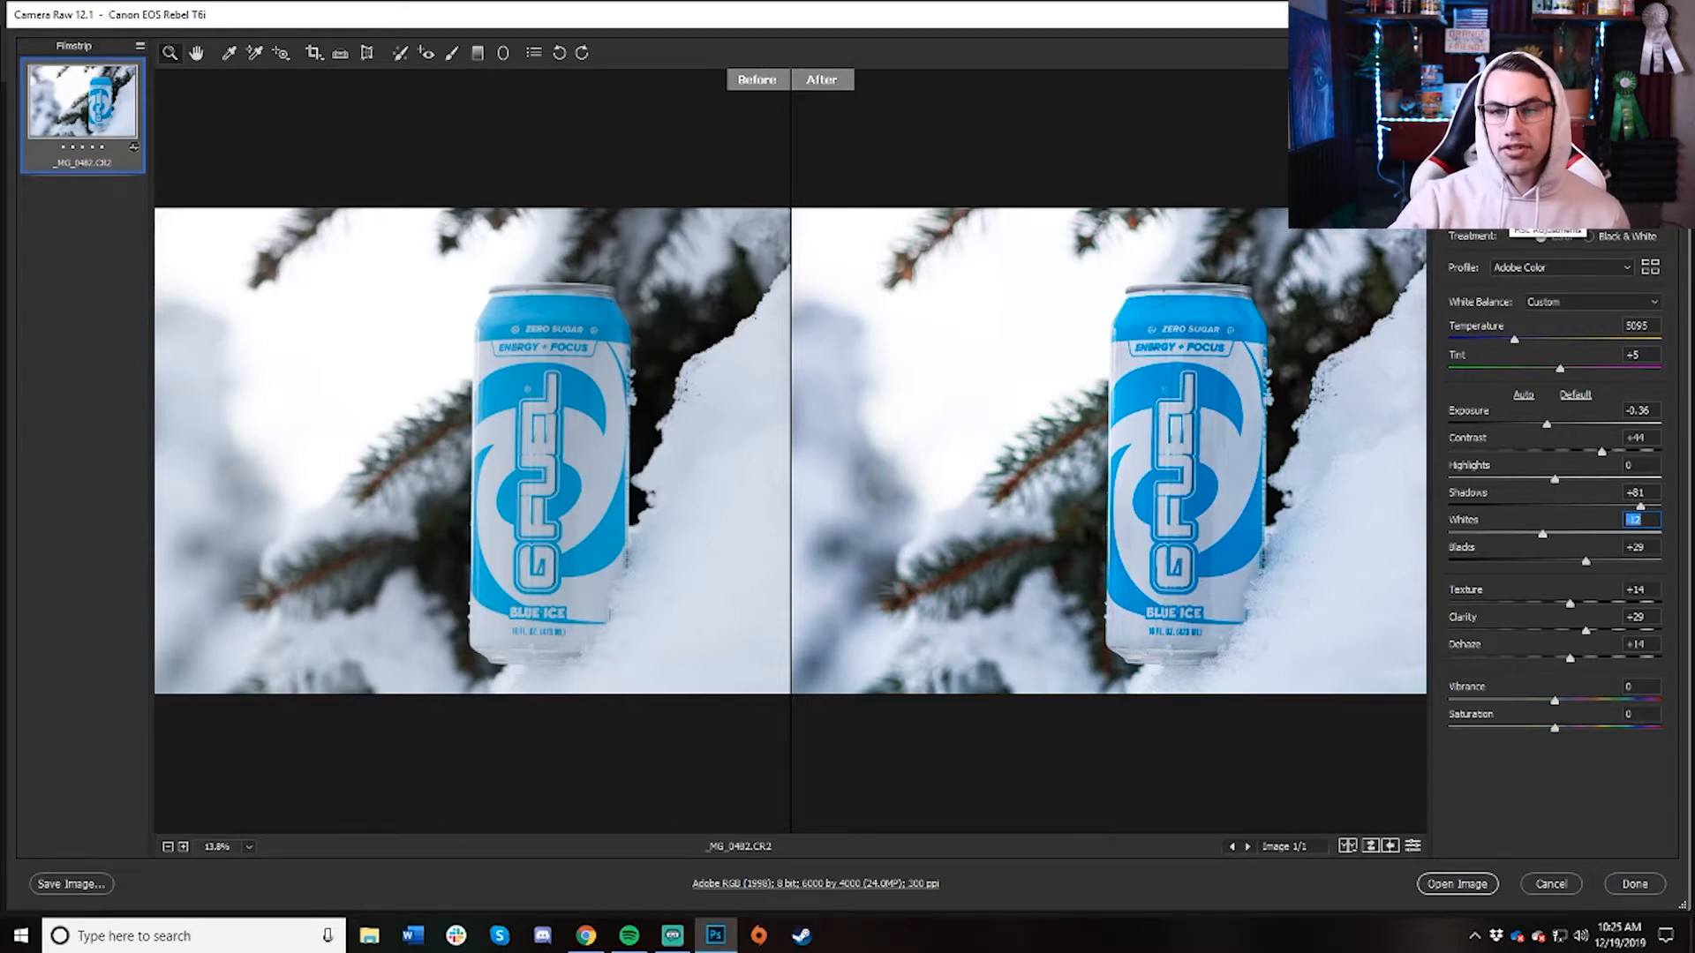
In the HSL adjustments, raise the hue of the Reds and set their saturation and luminance to +100.
{"action": "left_click", "coordinate": [1540, 216]}
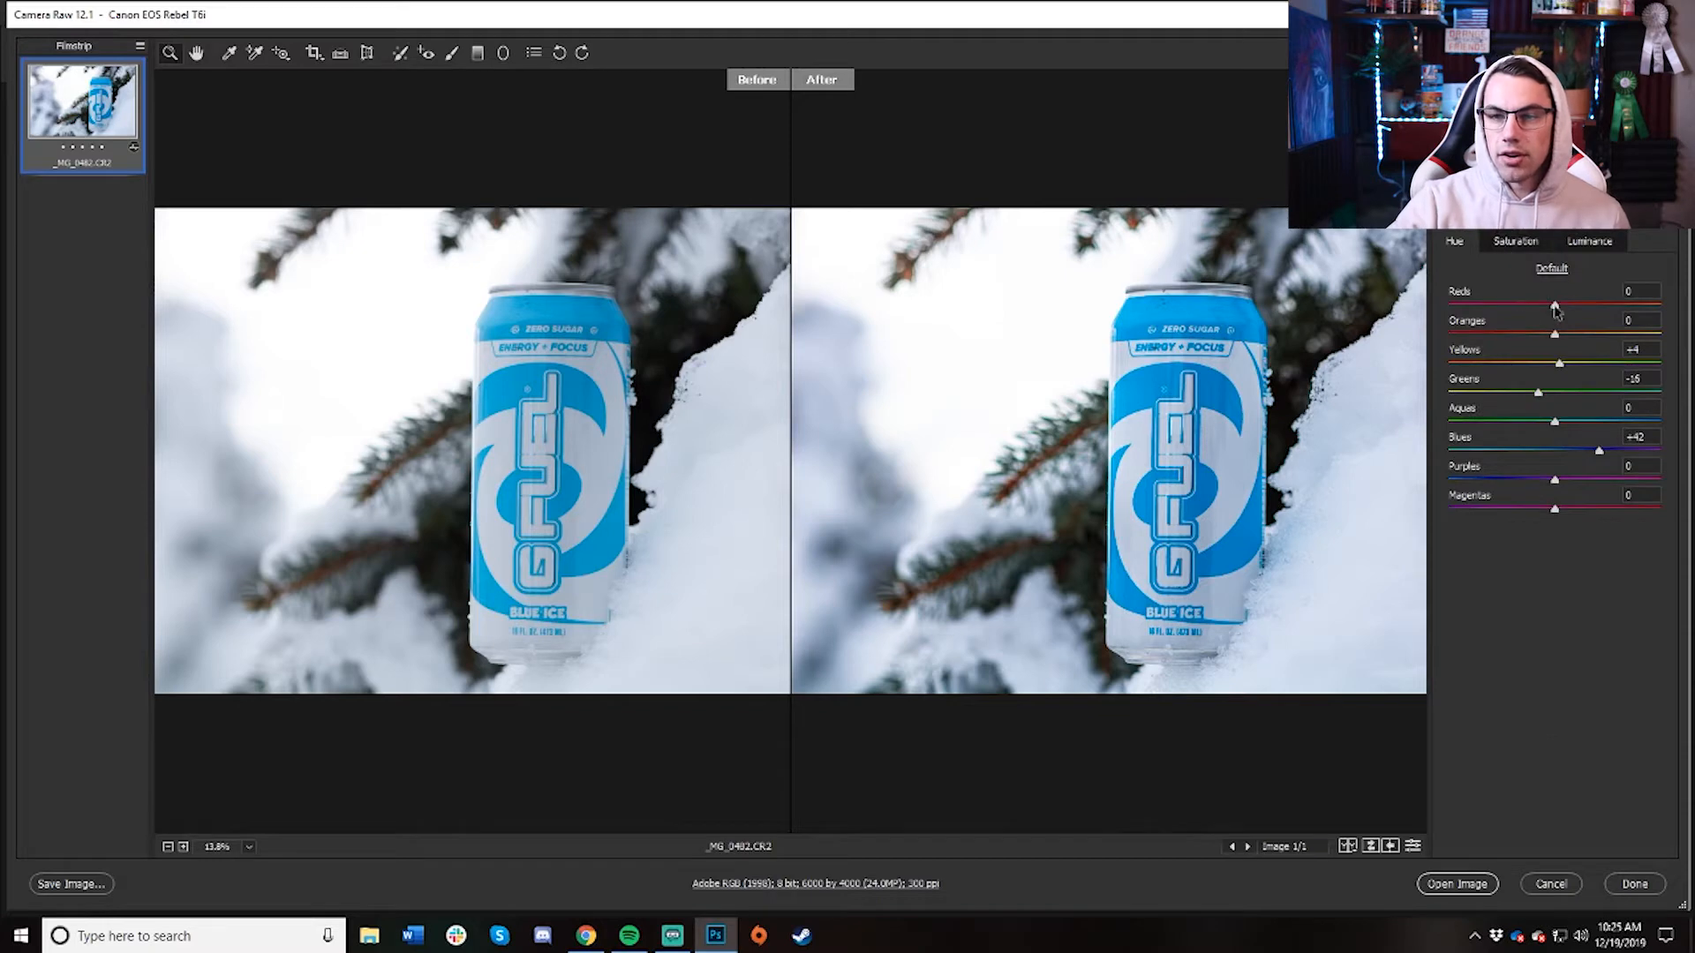
{"action": "left_click_drag", "start_coordinate": [1554, 308], "coordinate": [1632, 321]}
{"action": "left_click", "coordinate": [1516, 241]}
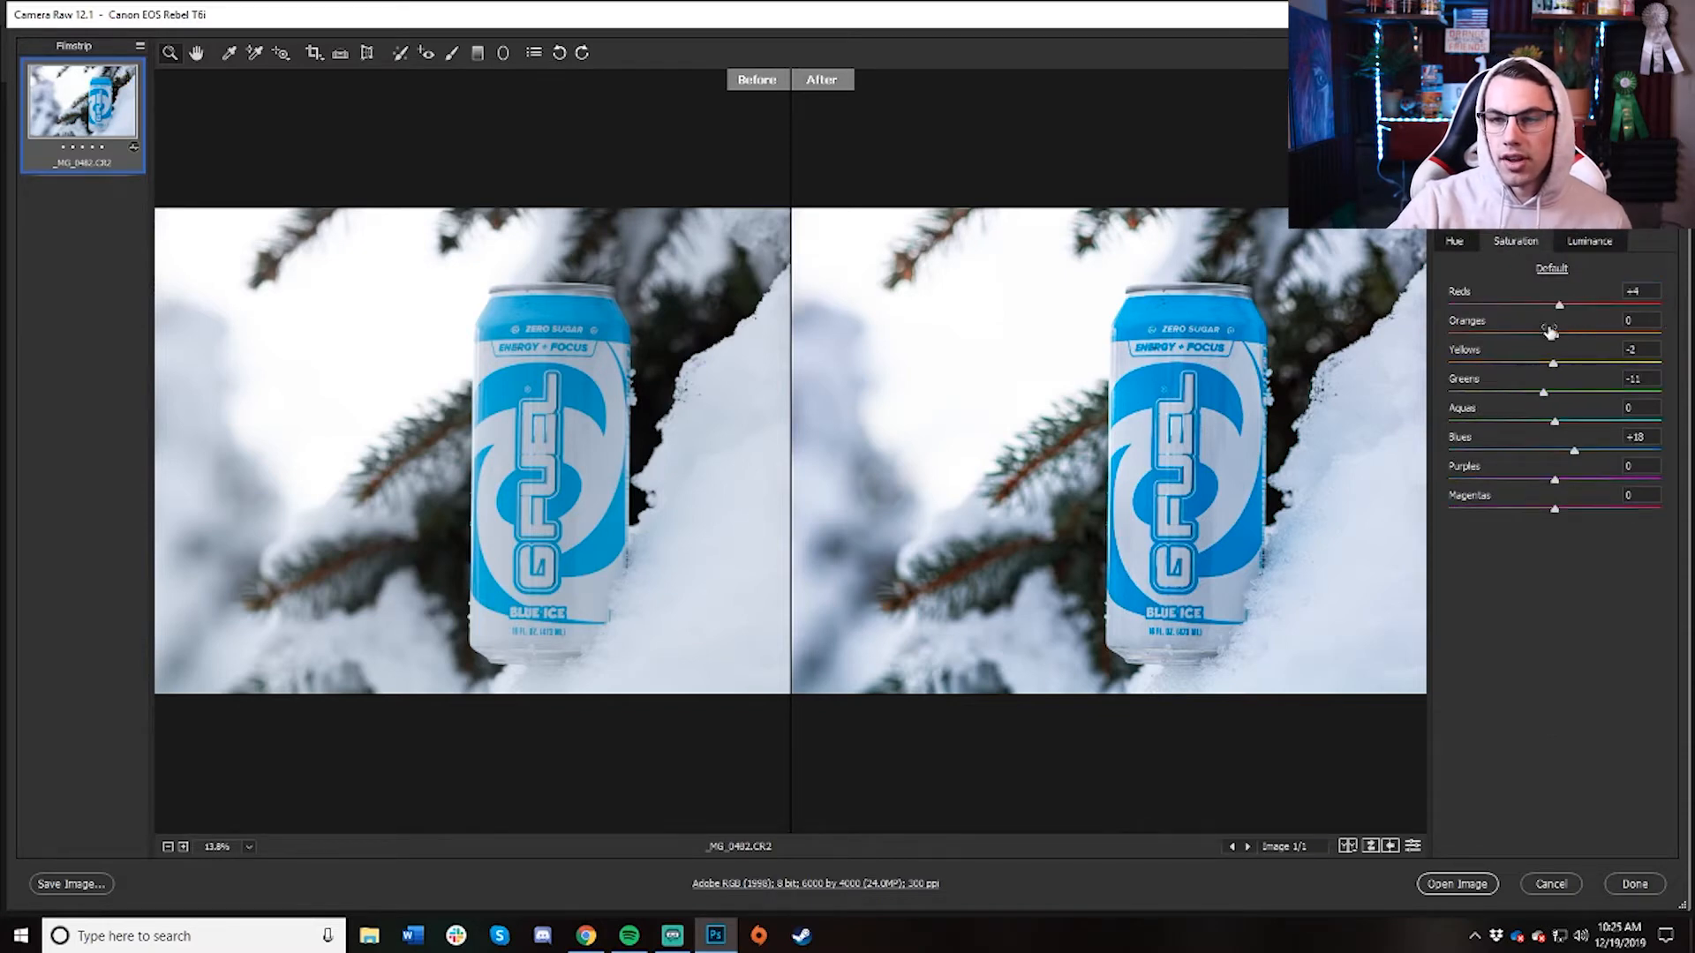
{"action": "left_click_drag", "start_coordinate": [1556, 308], "coordinate": [1690, 309]}
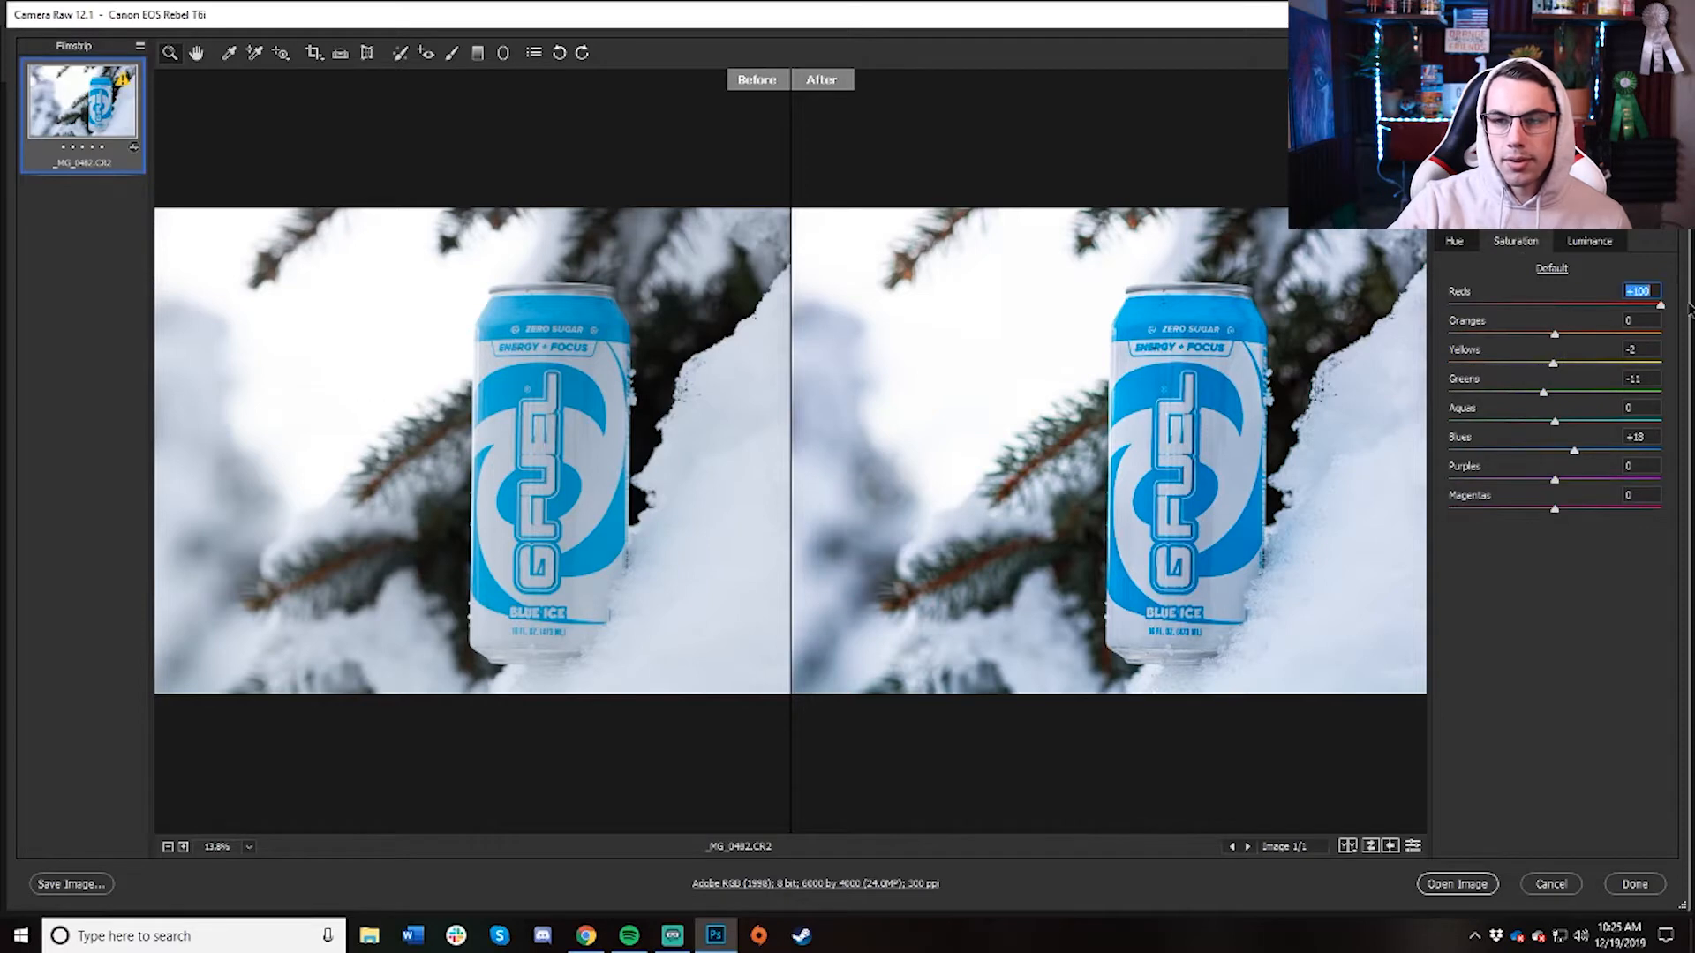
{"action": "left_click", "coordinate": [1589, 241]}
{"action": "left_click_drag", "start_coordinate": [1556, 305], "coordinate": [1585, 306]}
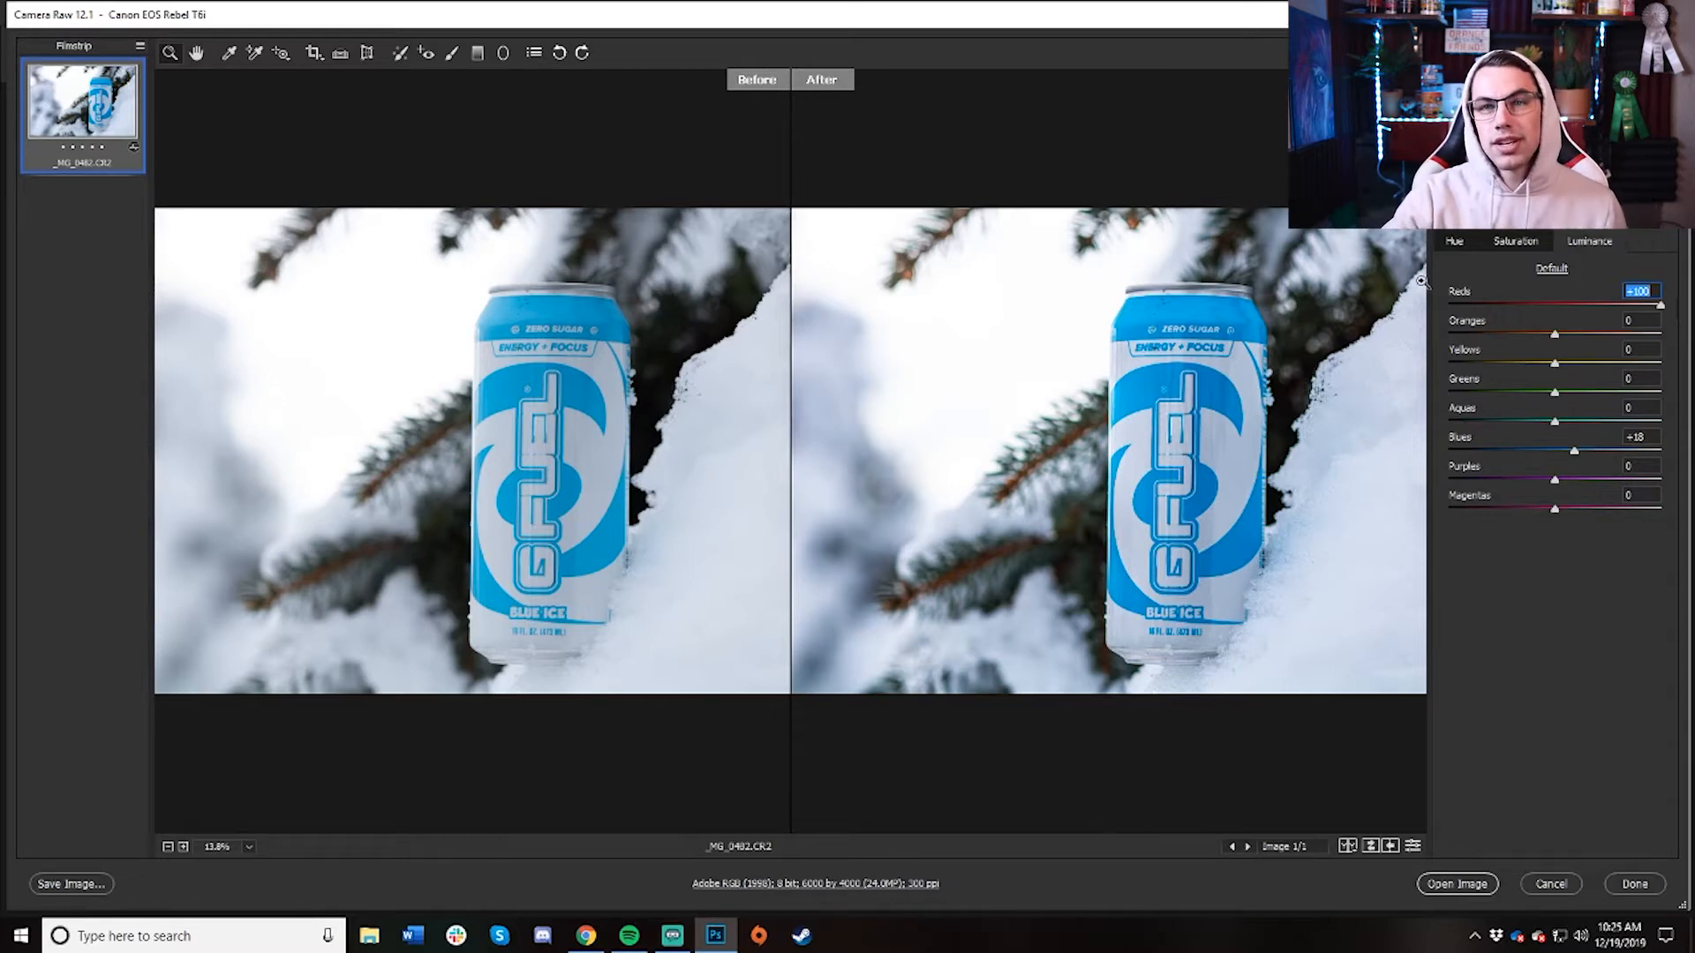
Reset the photo's adjustments to the Camera Raw defaults and return from the before/after comparison to the single view.
{"action": "left_click", "coordinate": [1453, 189]}
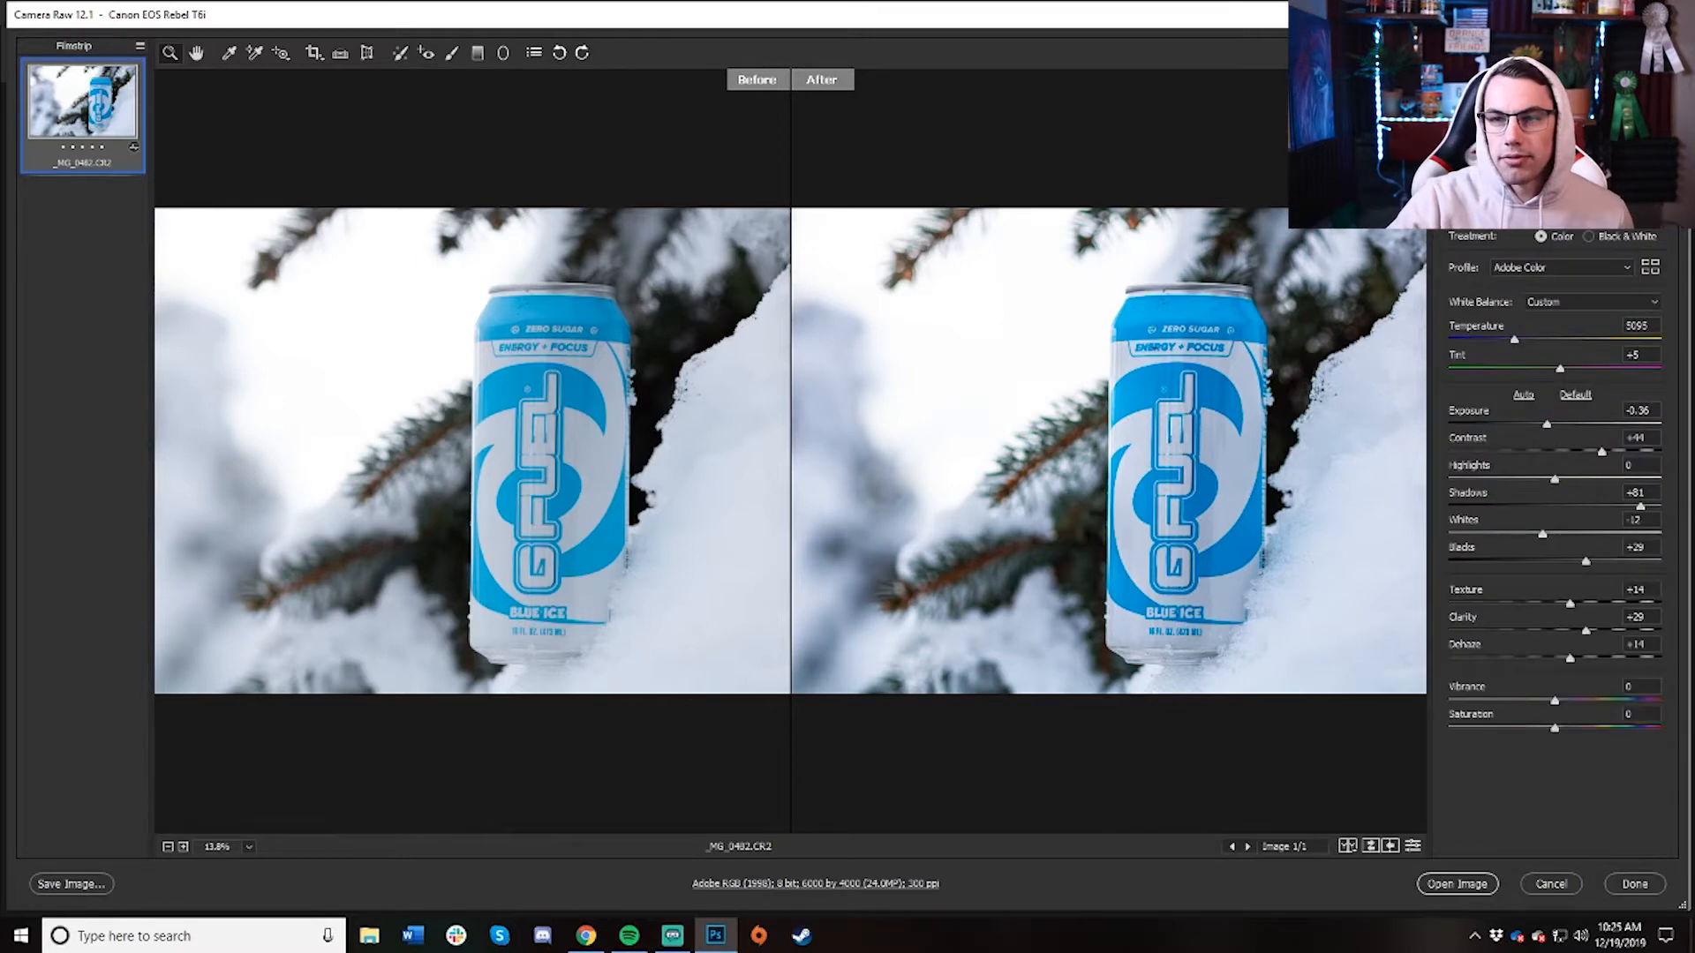
{"action": "left_click", "coordinate": [1661, 215]}
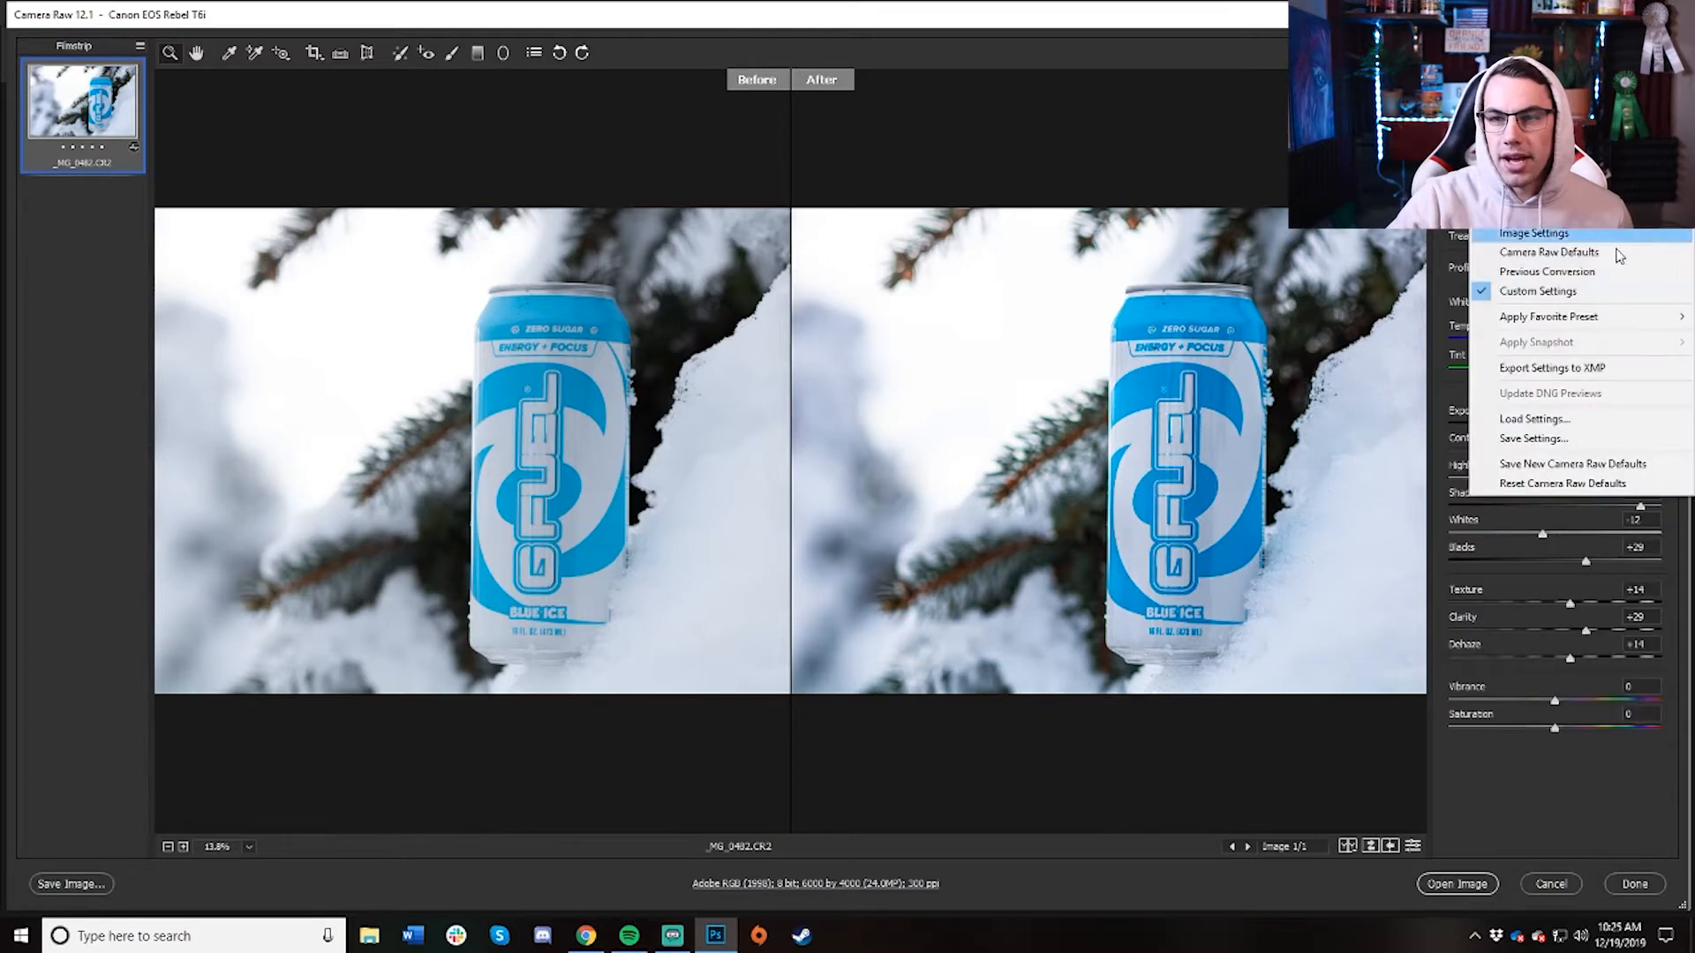
{"action": "left_click", "coordinate": [1546, 484]}
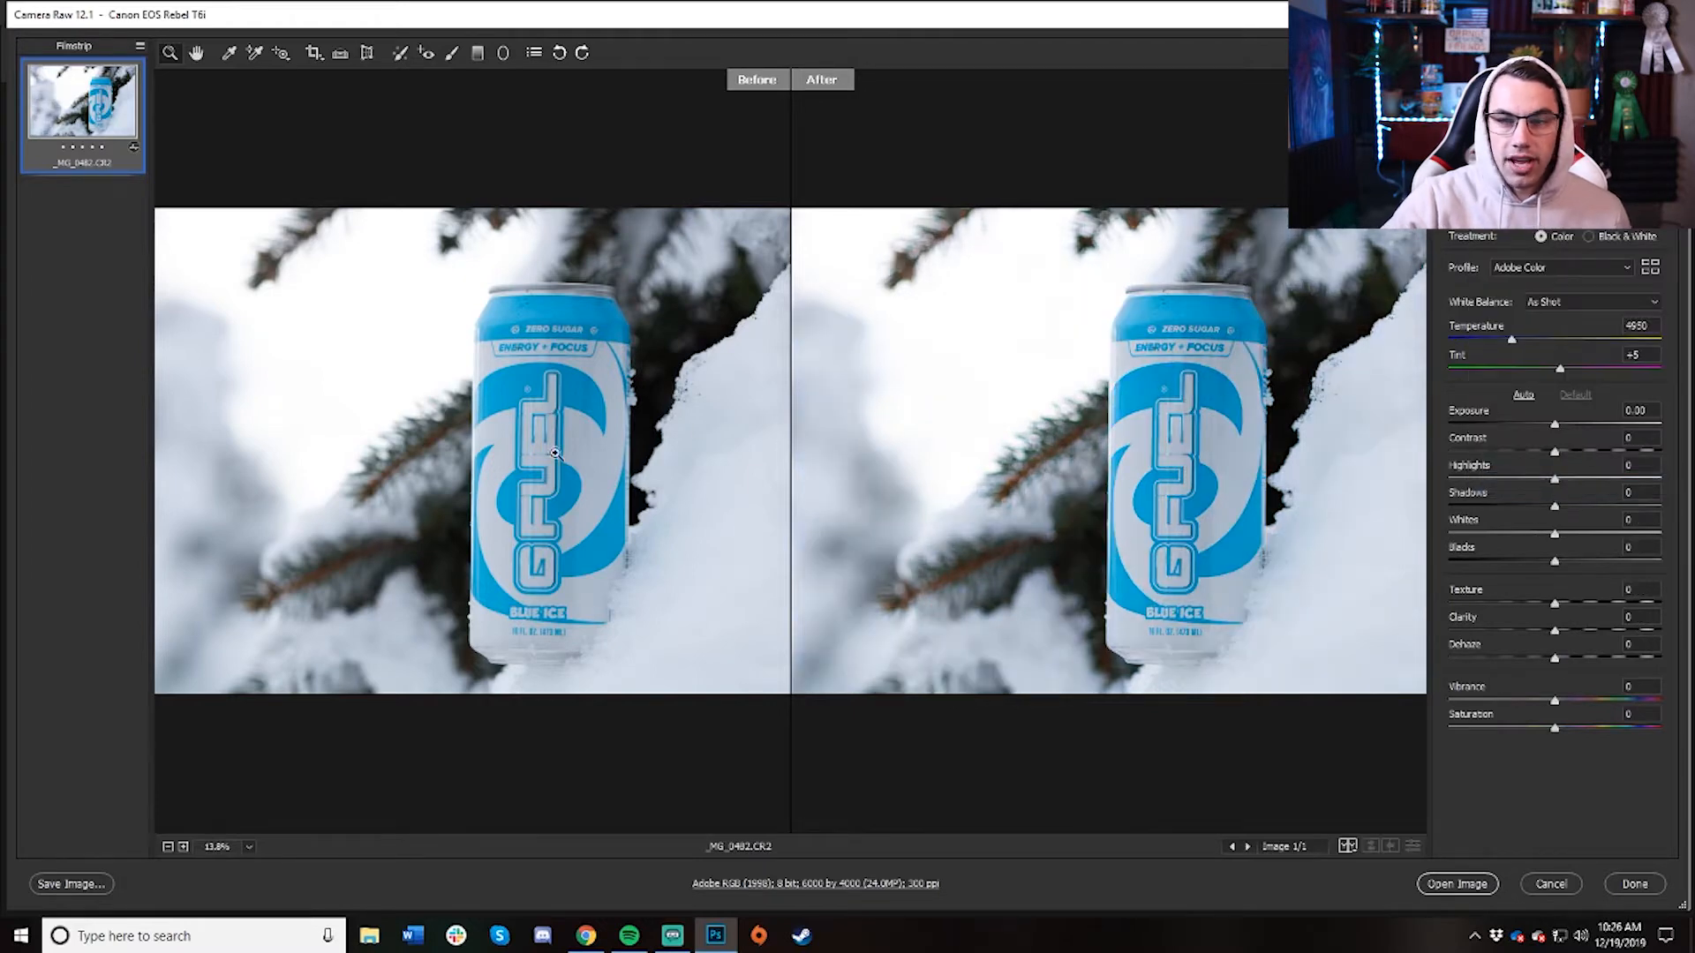
{"action": "left_click", "coordinate": [1346, 846]}
{"action": "left_click", "coordinate": [1346, 845]}
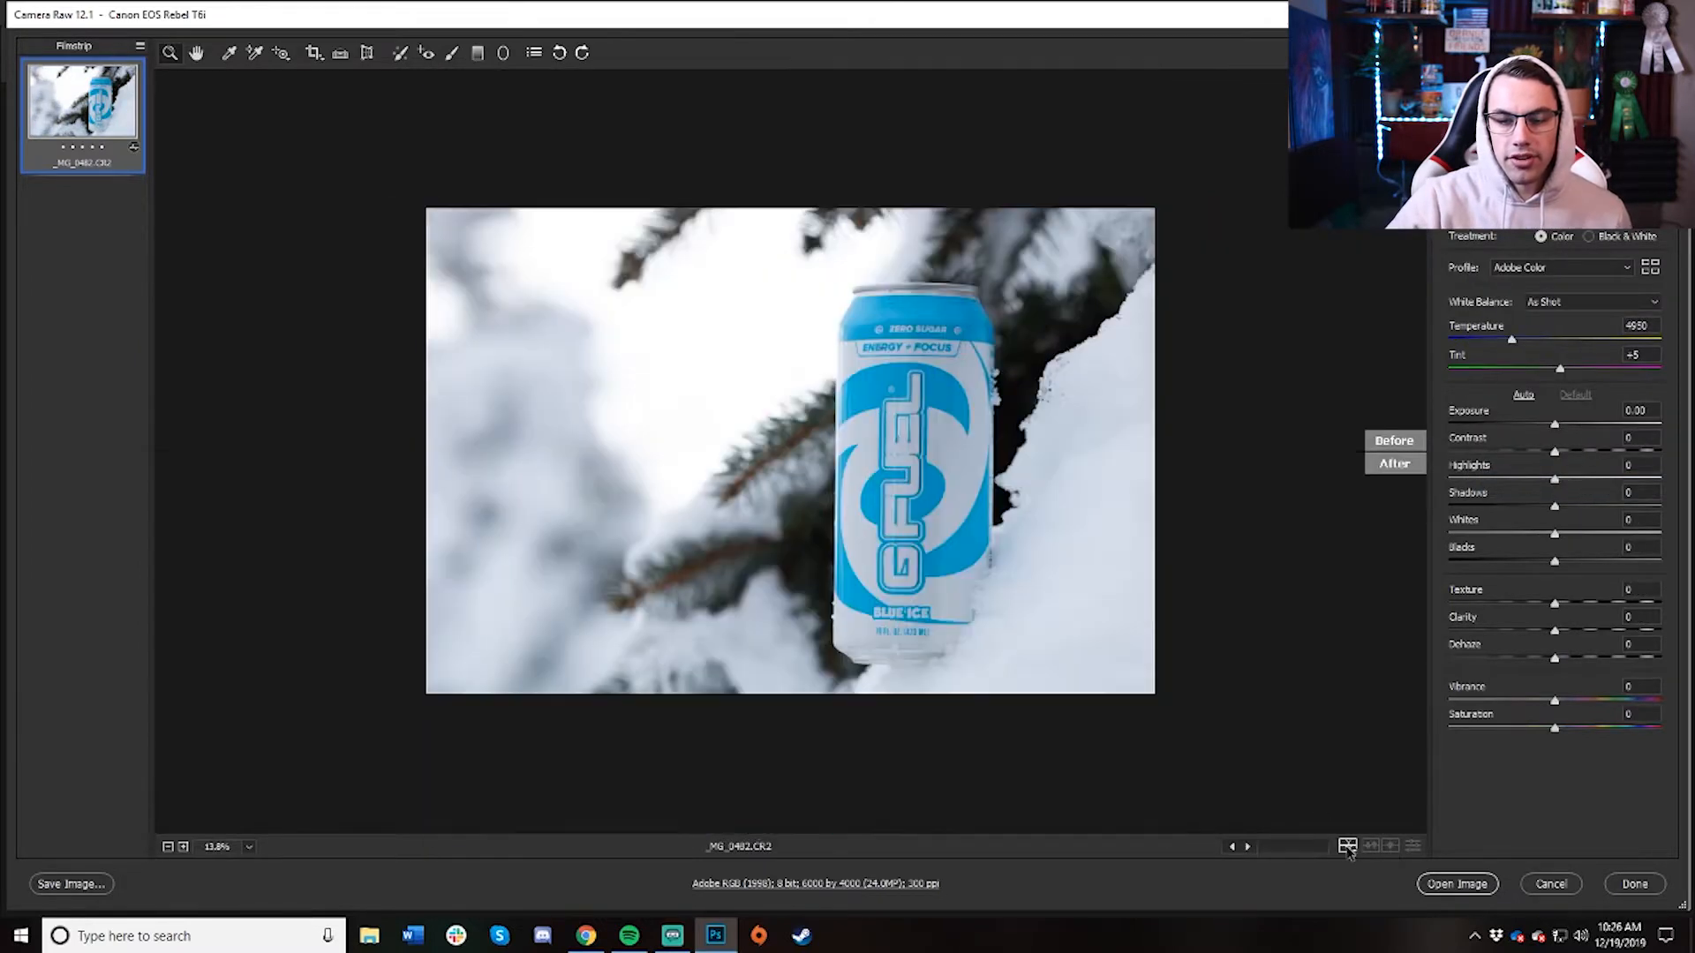
{"action": "left_click", "coordinate": [1346, 846]}
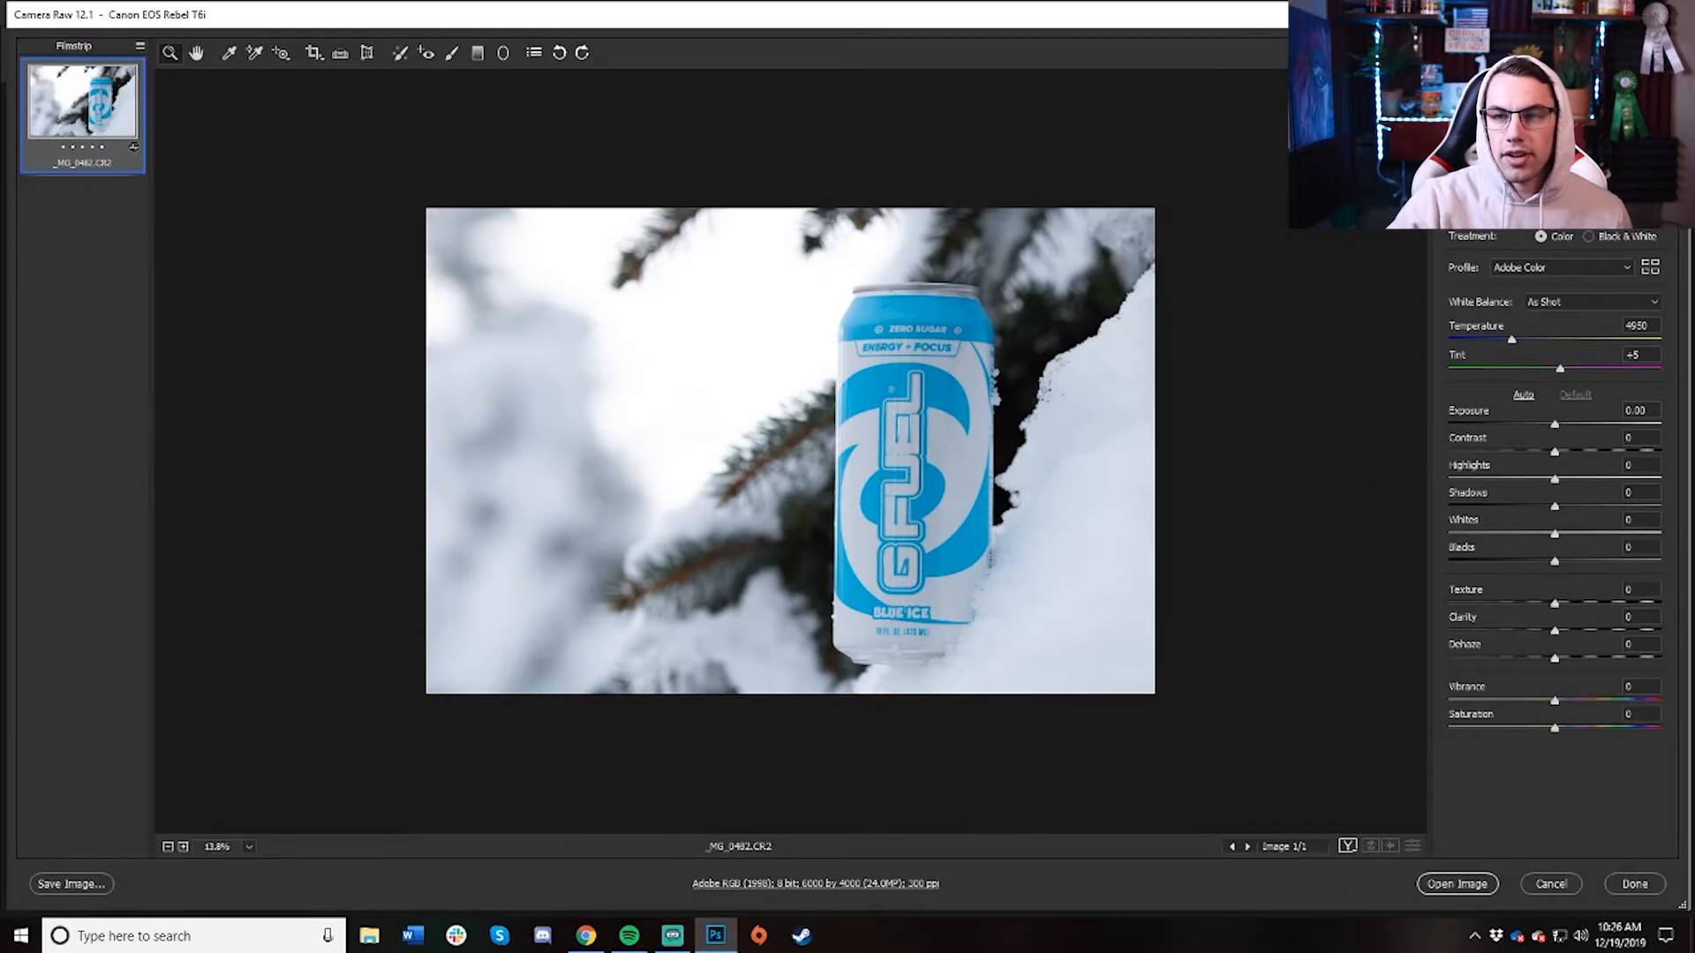
Apply the White + Blue preset from ACL Photo Preset Pack V1 and open the photo in Photoshop.
{"action": "left_click", "coordinate": [1619, 210]}
{"action": "left_click", "coordinate": [1445, 448]}
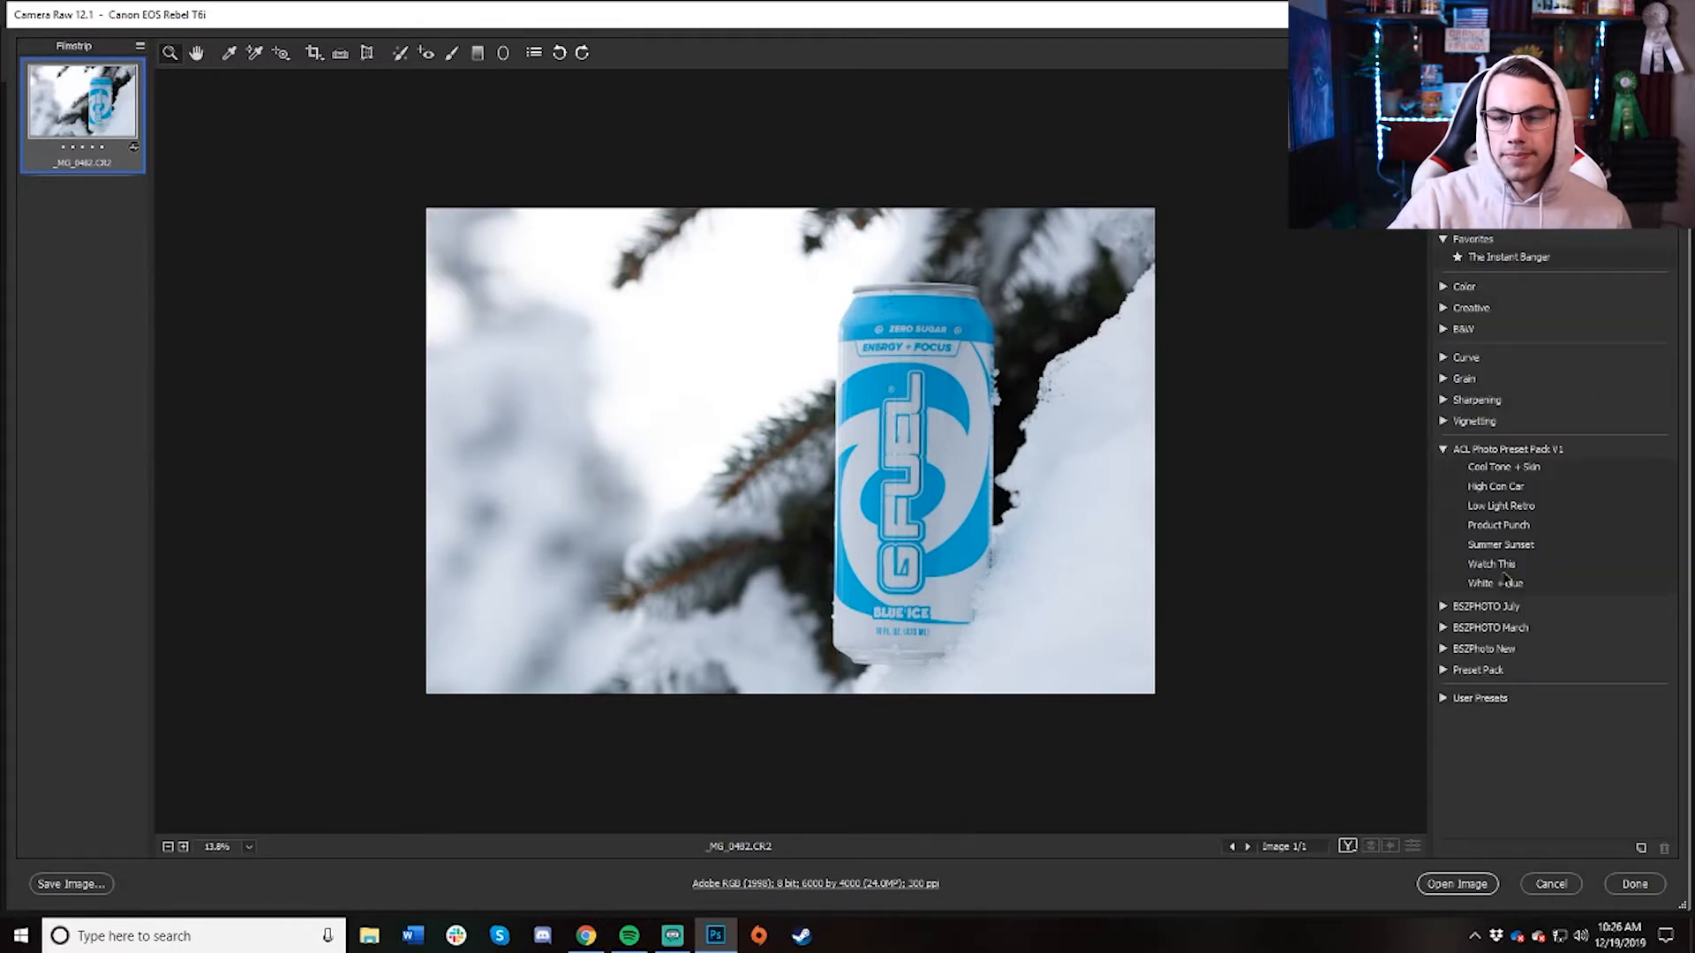
{"action": "left_click", "coordinate": [1518, 584]}
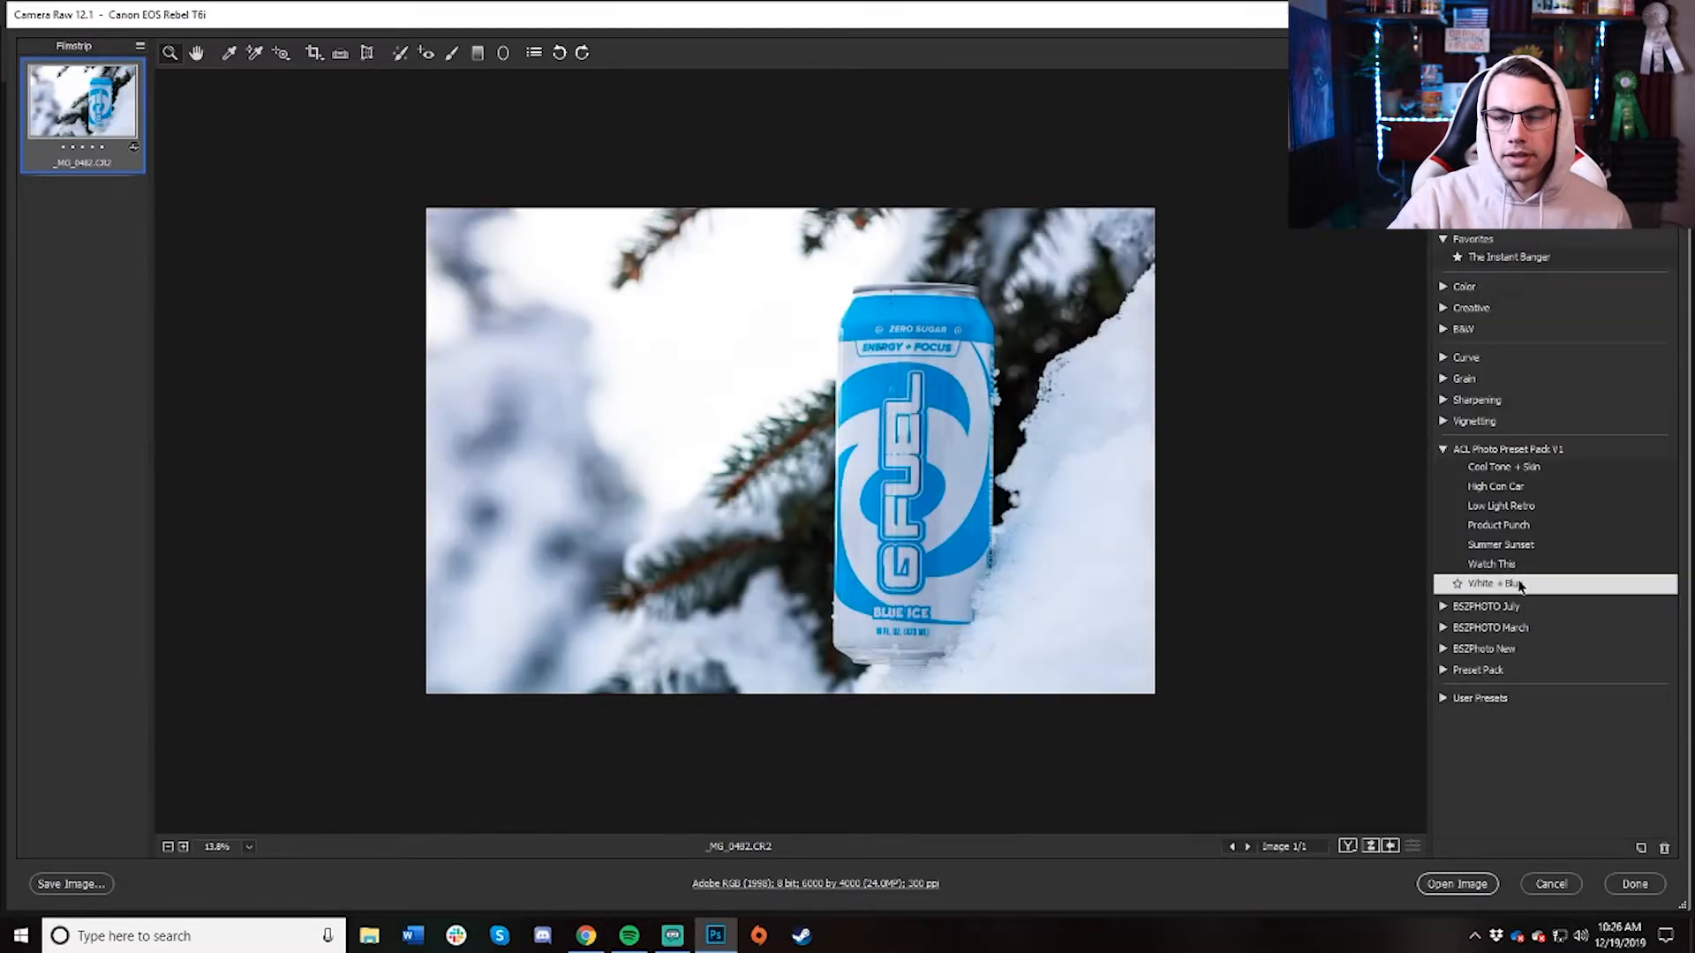
{"action": "left_click", "coordinate": [1457, 884]}
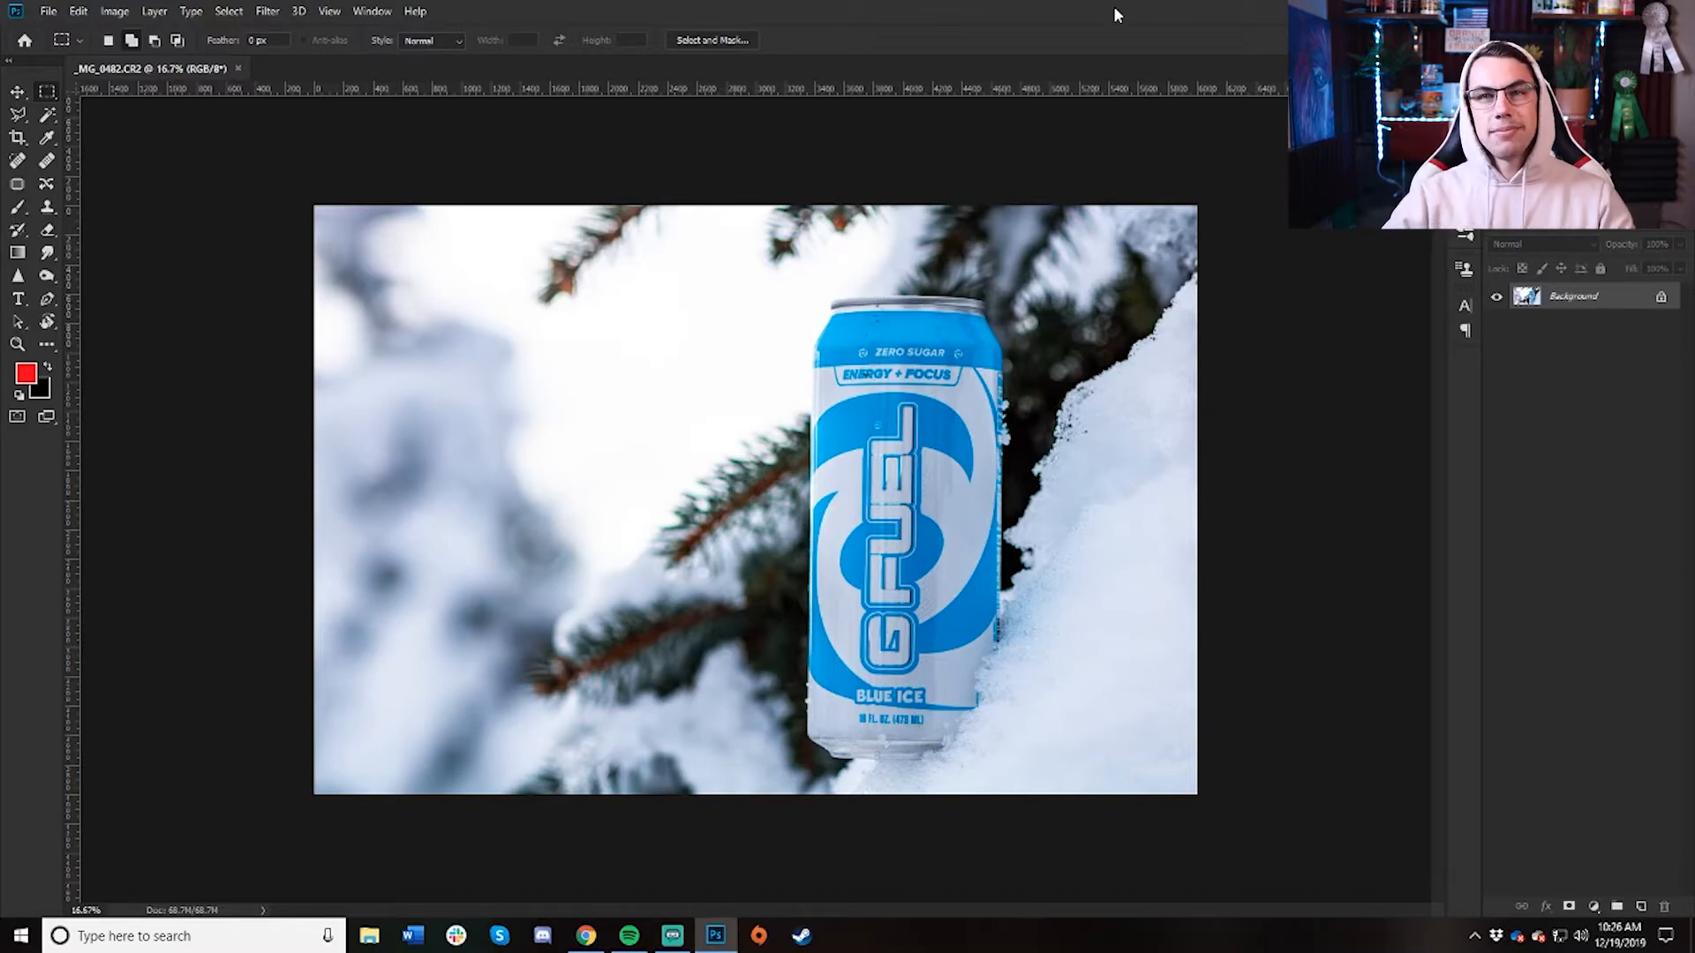
Search Windows for "light" and launch Adobe Lightroom Classic.
{"action": "left_click", "coordinate": [142, 936]}
{"action": "type", "text": "light"}
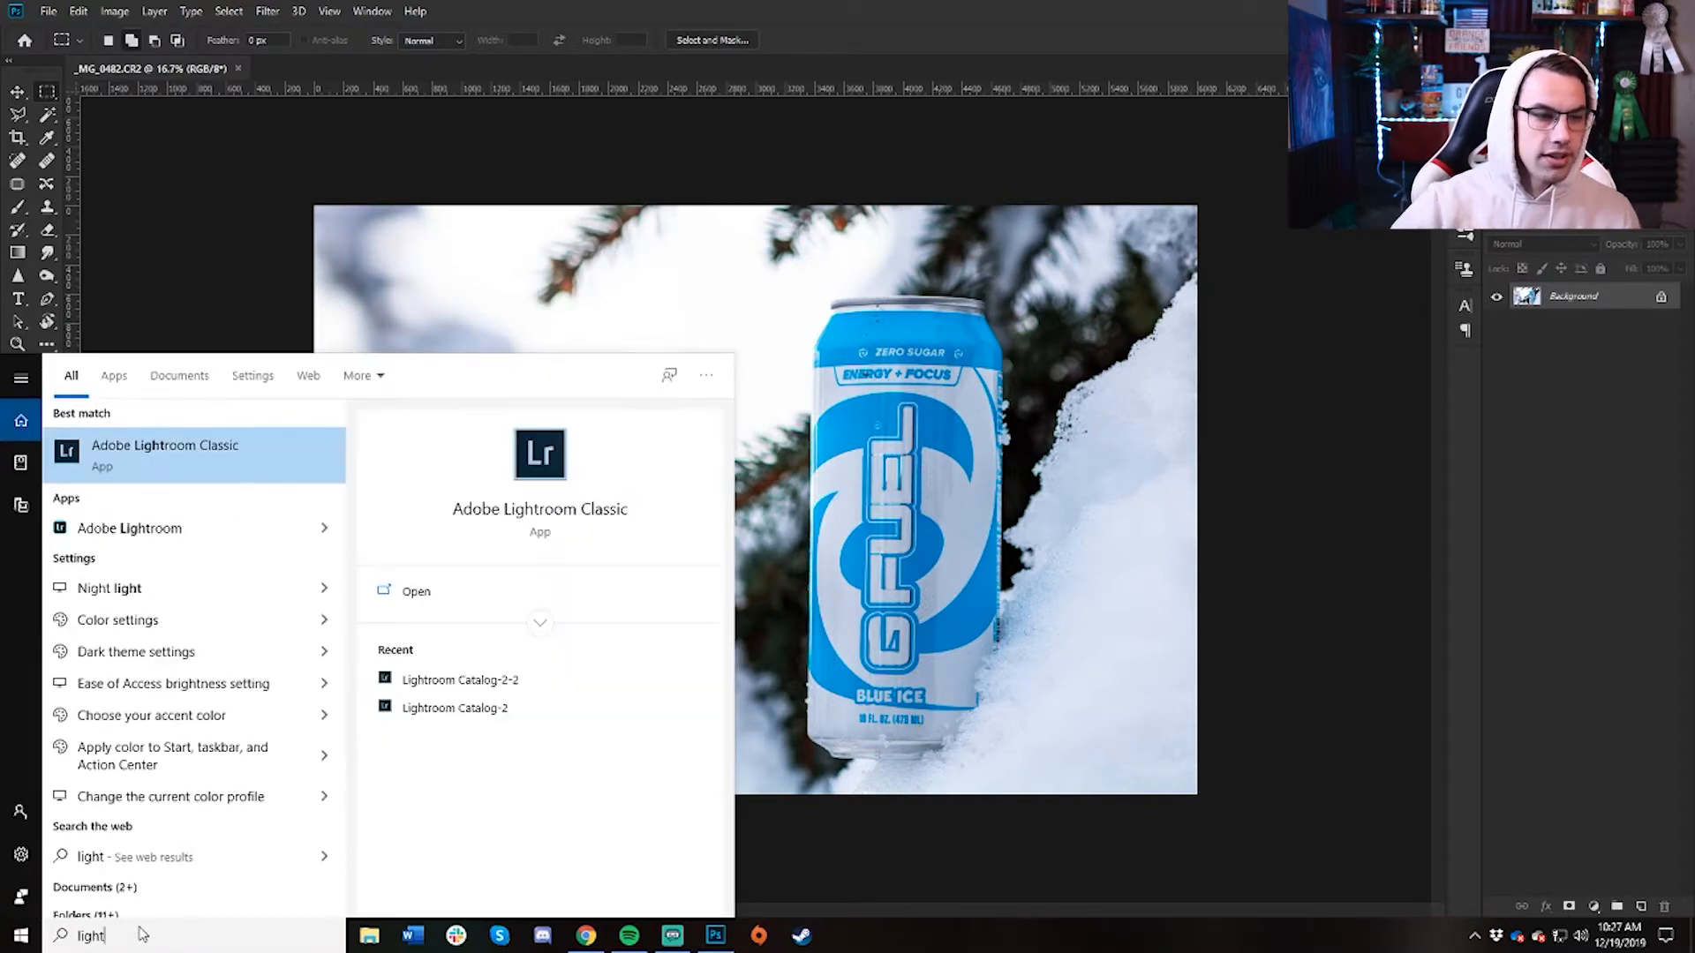
{"action": "left_click", "coordinate": [224, 454]}
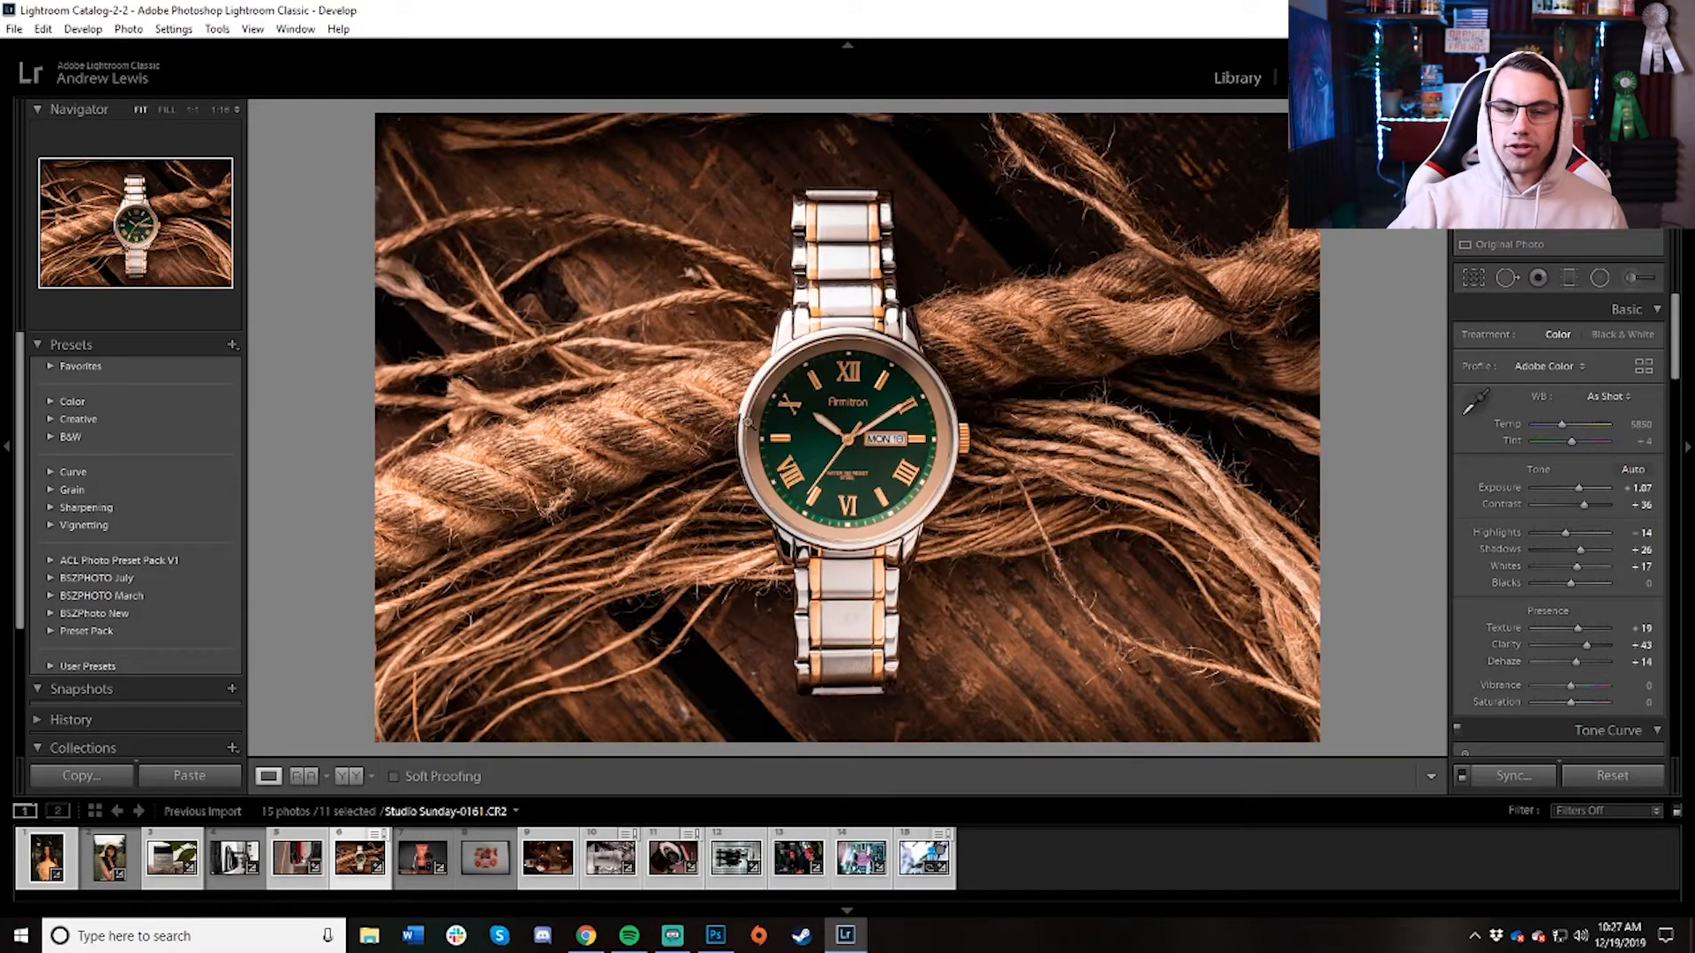
Look through the Develop settings of the watch photo Studio Sunday-0161.CR2 and reset all its adjustments.
{"action": "left_click", "coordinate": [1657, 313]}
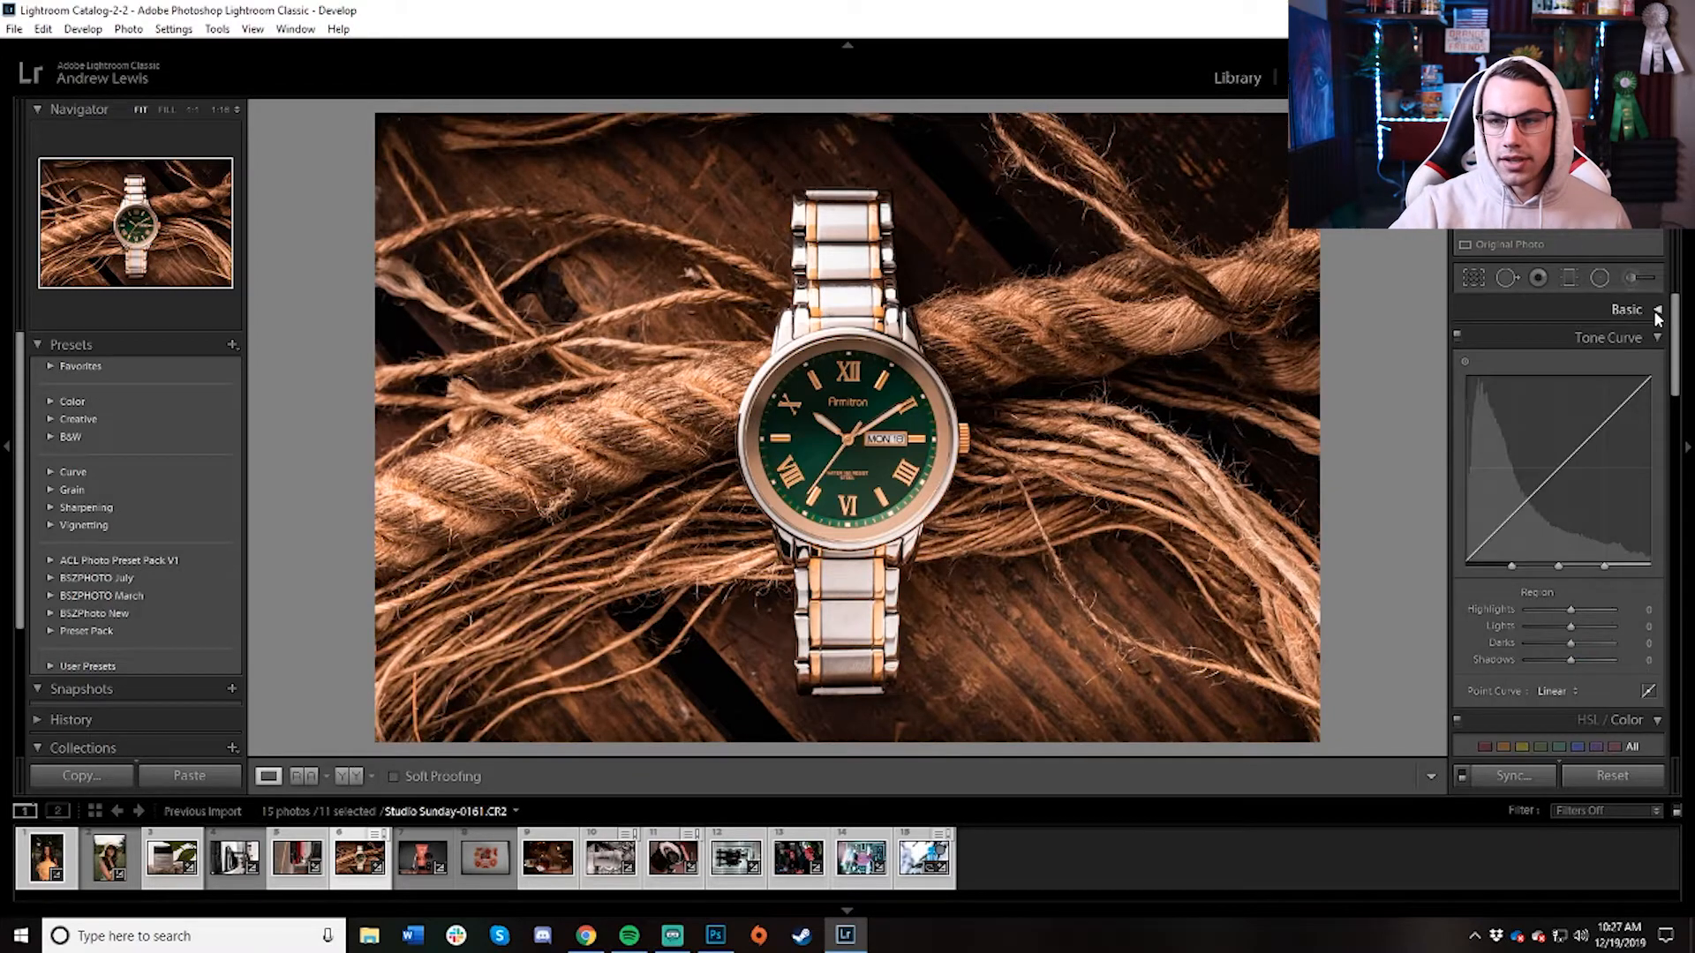
{"action": "left_click", "coordinate": [1656, 314]}
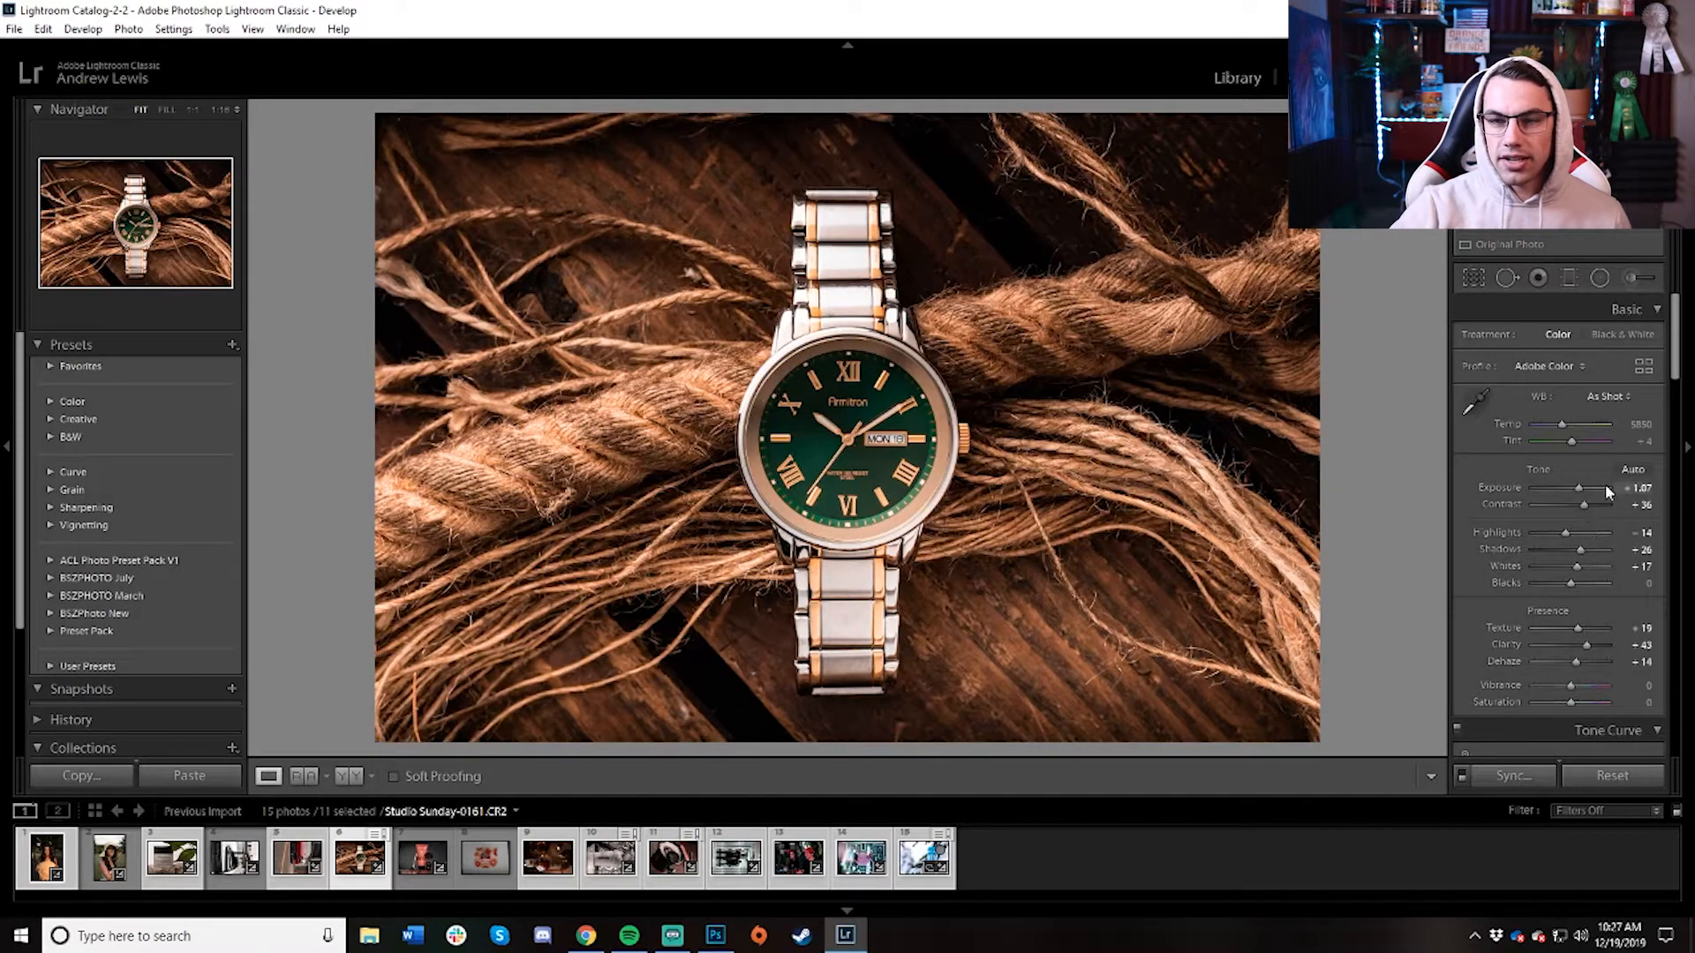
{"action": "scroll", "coordinate": [1606, 491], "scroll_direction": "down", "scroll_amount": 10}
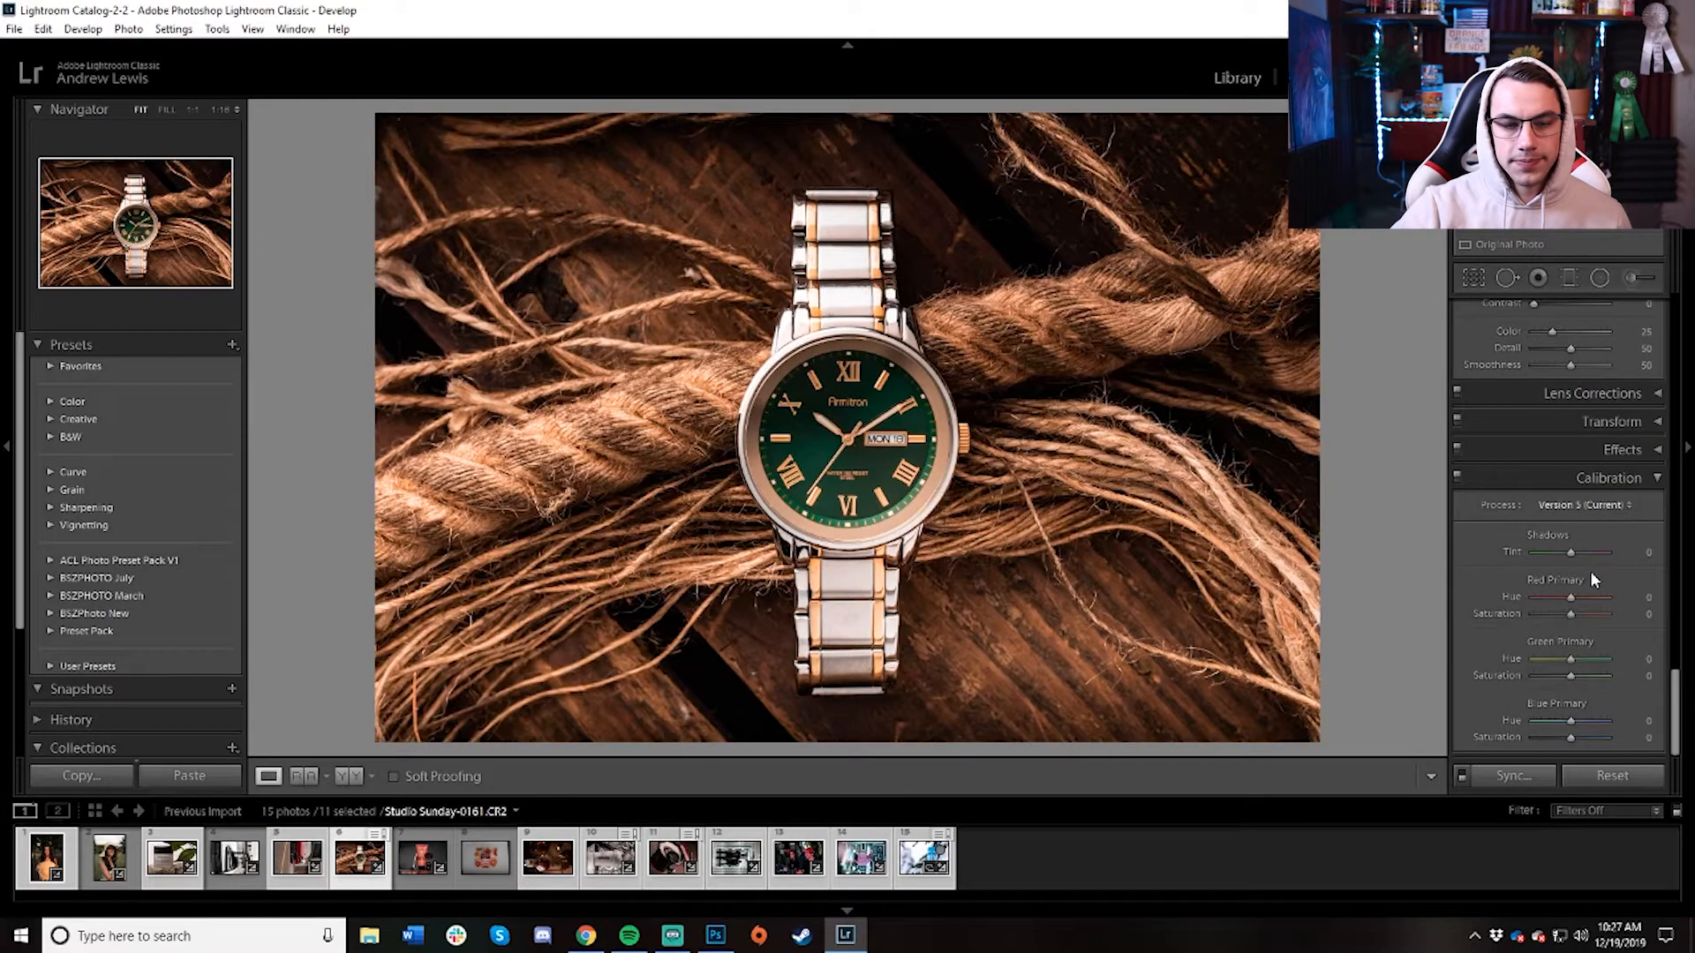
{"action": "scroll", "coordinate": [1597, 537], "scroll_direction": "up", "scroll_amount": 10}
{"action": "left_click", "coordinate": [1625, 775]}
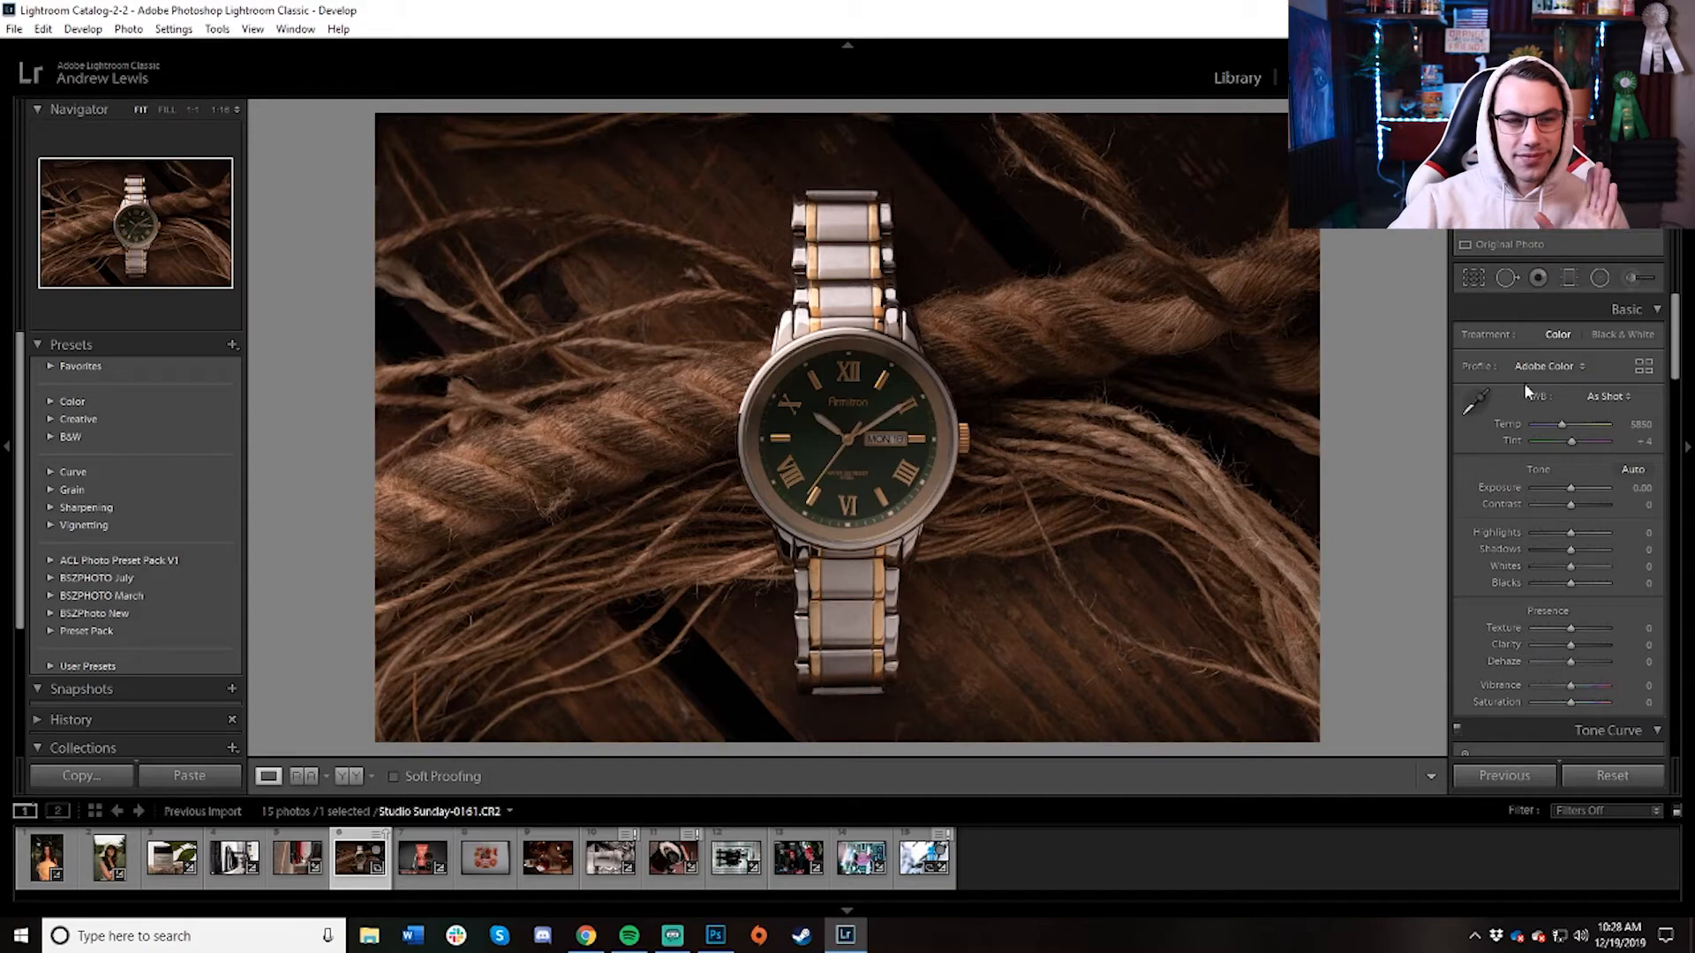
Preview presets from ACL Photo Preset Pack V1, including Summer Sunset and Watch This, on the watch photo.
{"action": "left_click", "coordinate": [75, 560]}
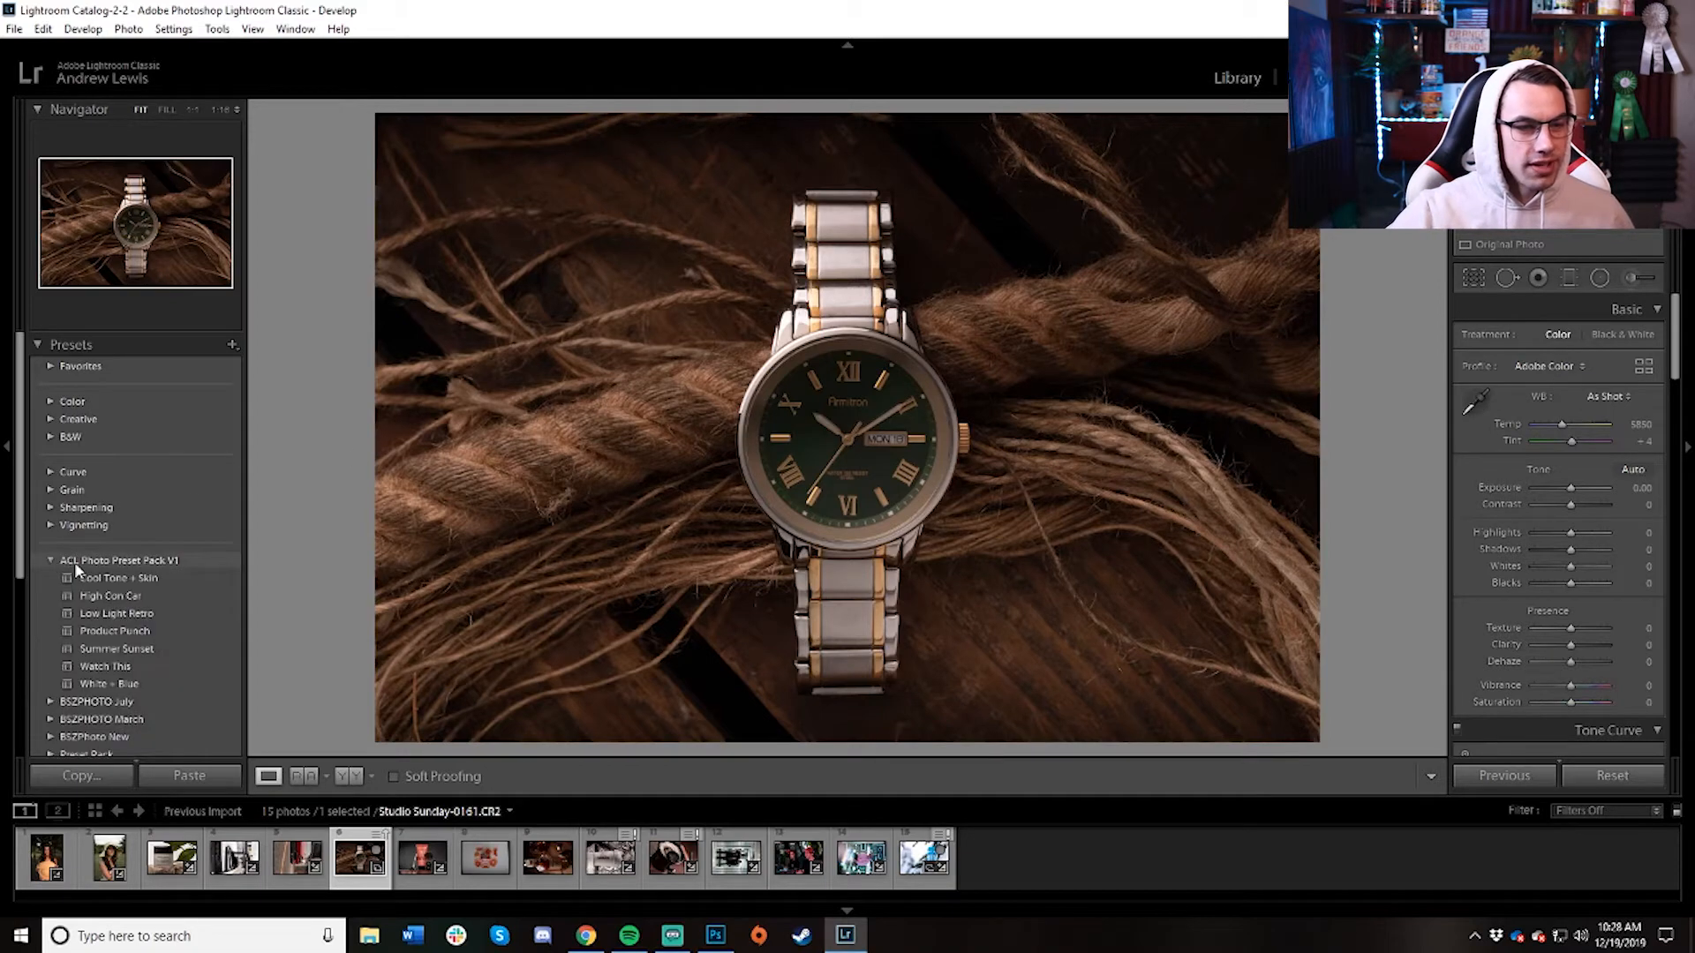
{"action": "left_click", "coordinate": [109, 666]}
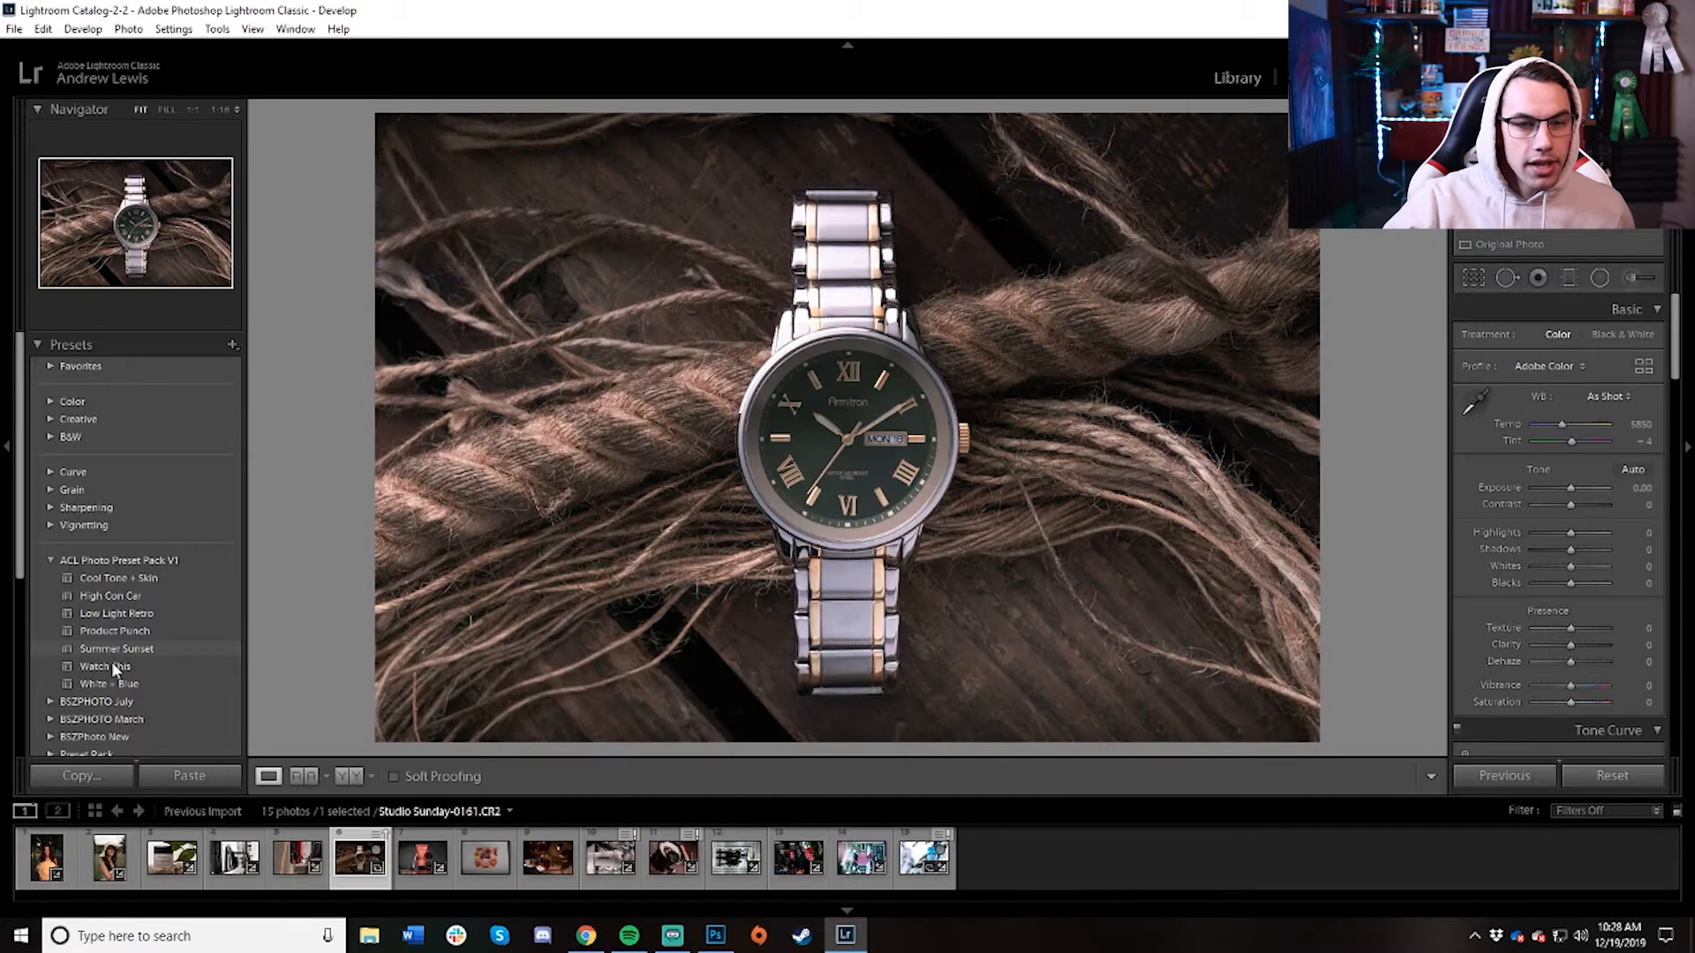
{"action": "left_click", "coordinate": [108, 666]}
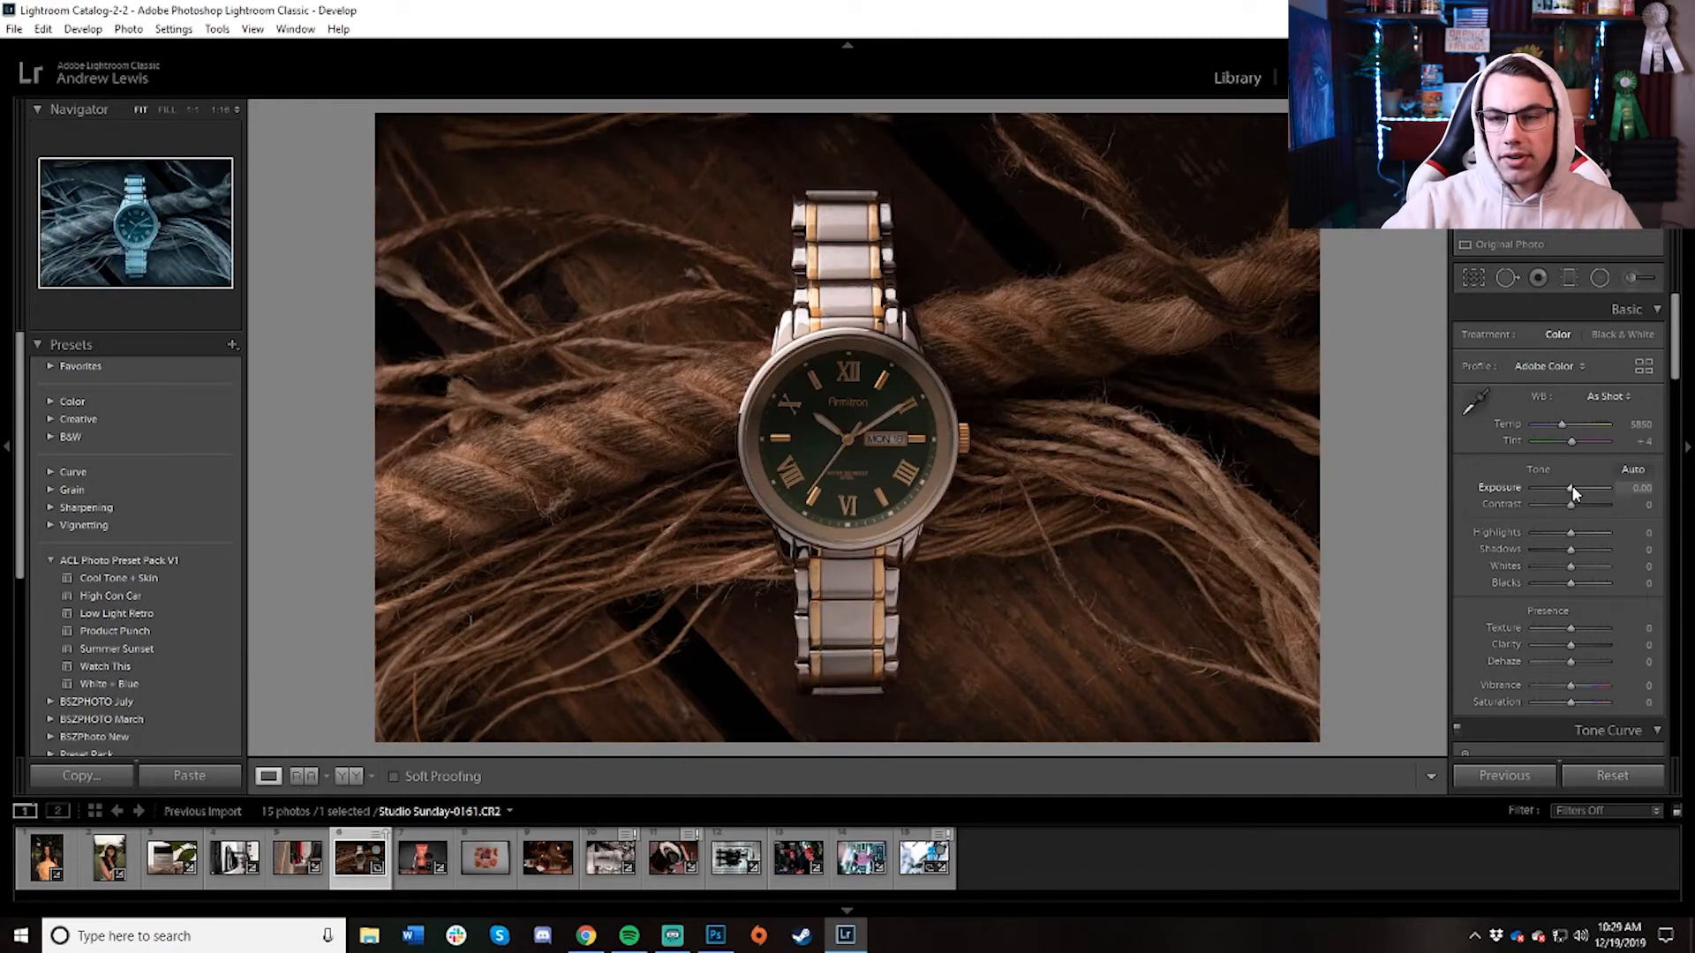
Set the watch photo's exposure to +1.43, contrast +62, highlights -10, shadows -2, whites +38 and blacks -7.
{"action": "left_click_drag", "start_coordinate": [1572, 487], "coordinate": [1570, 582]}
{"action": "scroll", "coordinate": [1574, 610], "scroll_direction": "down", "scroll_amount": 4}
{"action": "scroll", "coordinate": [1596, 459], "scroll_direction": "up", "scroll_amount": 4}
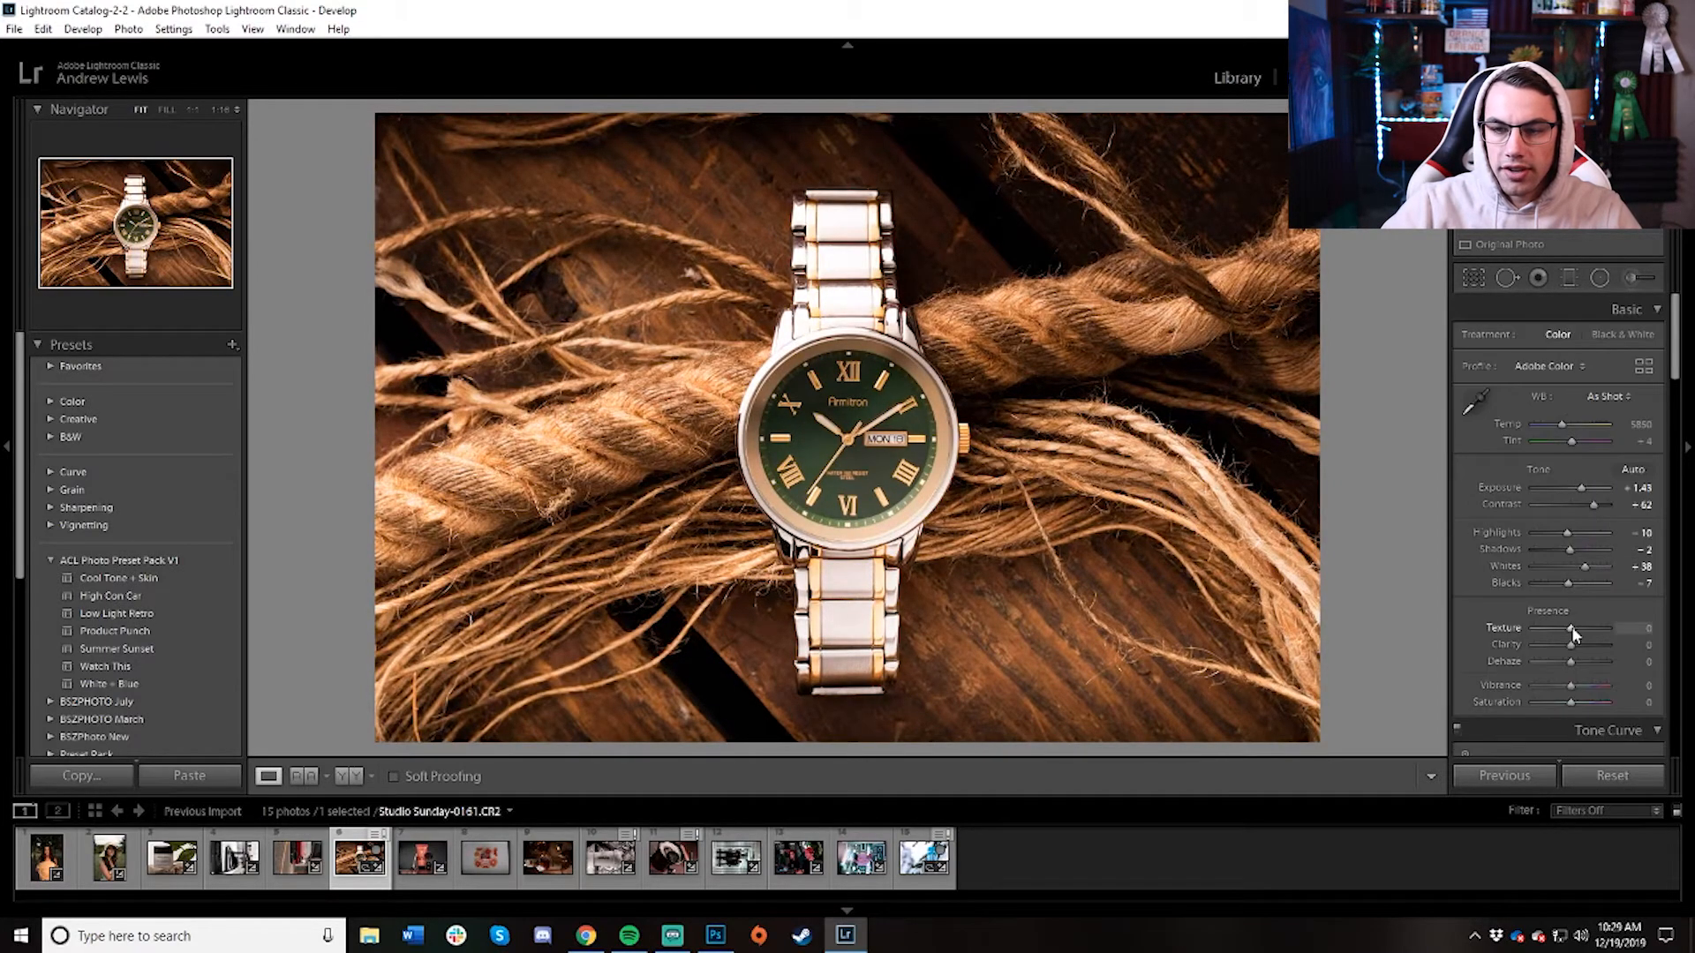
Set clarity to +62 and dehaze to +2, and lower highlights to -64 and whites to -17.
{"action": "left_click_drag", "start_coordinate": [1581, 629], "coordinate": [1572, 664]}
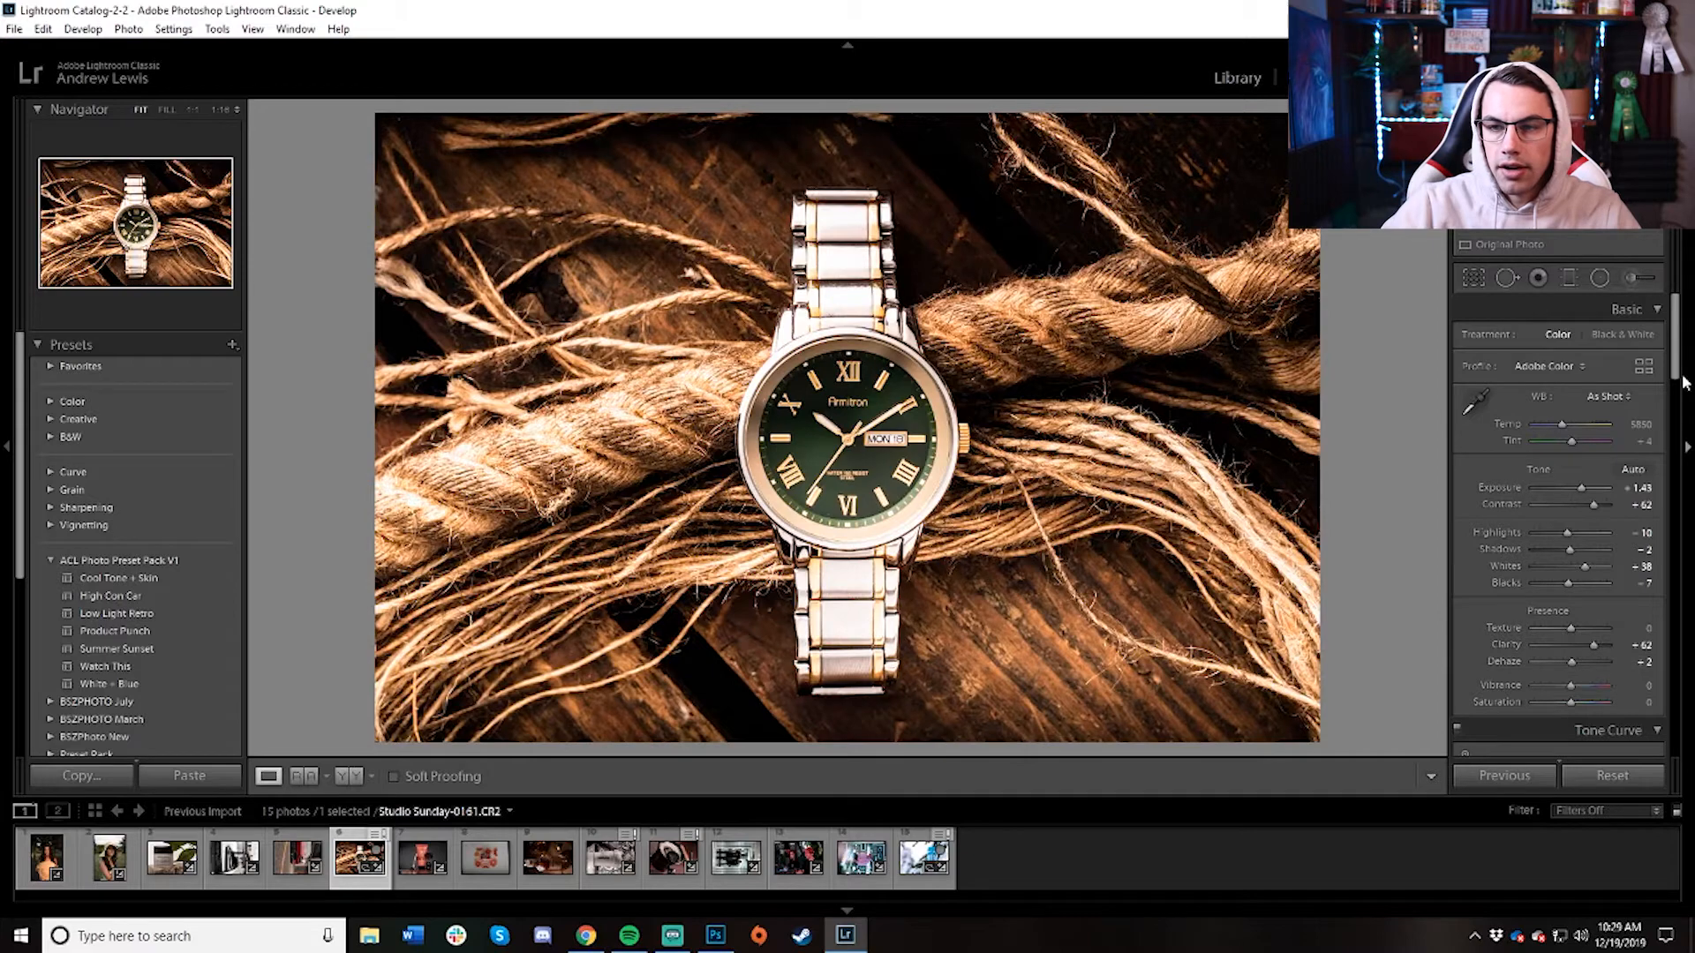
{"action": "left_click_drag", "start_coordinate": [1583, 491], "coordinate": [1578, 487]}
{"action": "left_click_drag", "start_coordinate": [1571, 563], "coordinate": [1581, 490]}
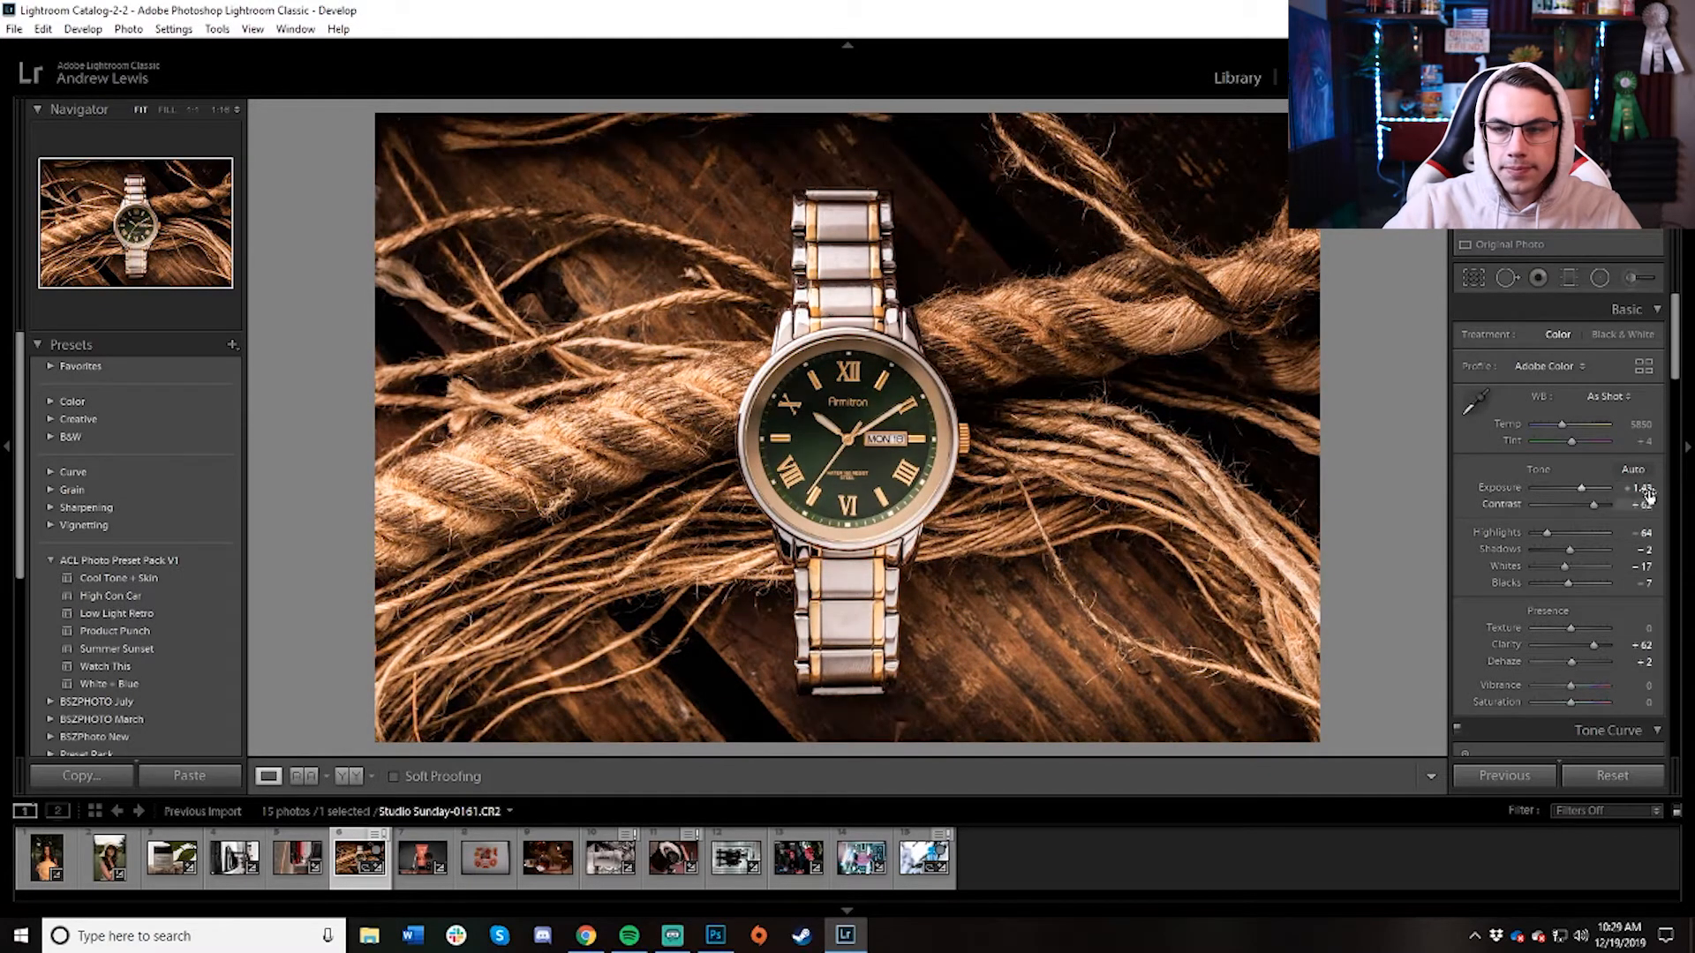
Raise the Shadows region of the tone curve to +56.
{"action": "scroll", "coordinate": [1594, 508], "scroll_direction": "down", "scroll_amount": 5}
{"action": "left_click_drag", "start_coordinate": [1491, 438], "coordinate": [1485, 422]}
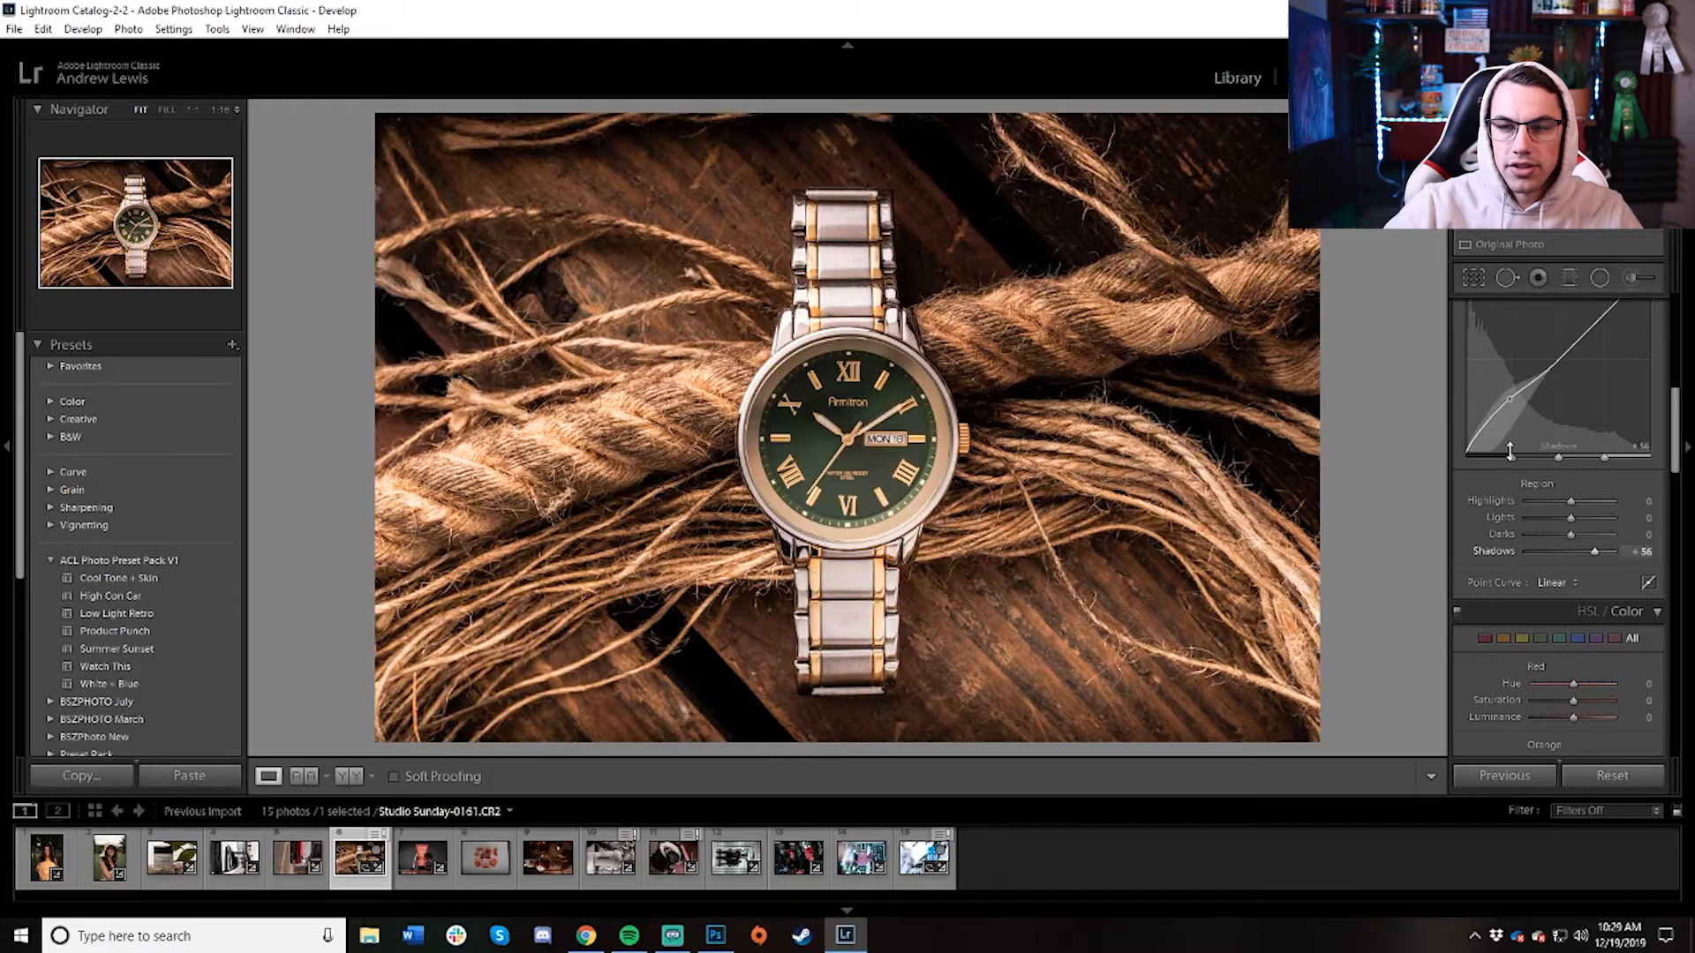
Adjust the orange HSL values to hue -11, saturation +22 and luminance +20.
{"action": "left_click_drag", "start_coordinate": [1677, 436], "coordinate": [1677, 449]}
{"action": "scroll", "coordinate": [1589, 438], "scroll_direction": "down", "scroll_amount": 5}
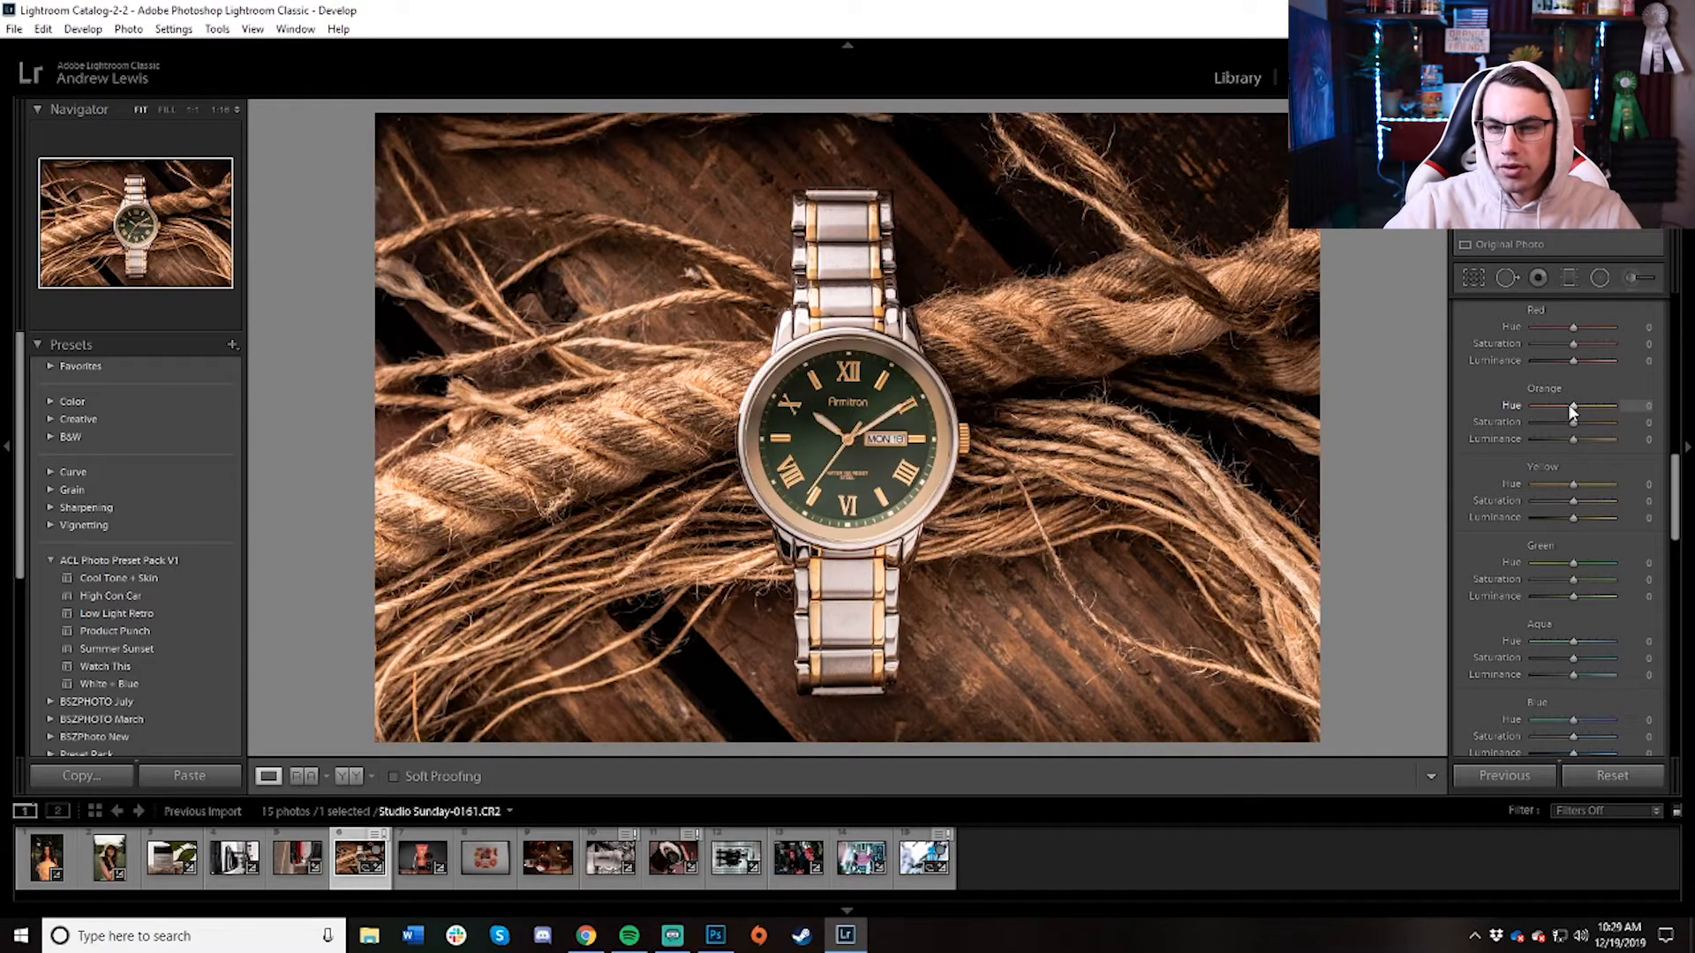
{"action": "left_click_drag", "start_coordinate": [1572, 410], "coordinate": [1564, 417]}
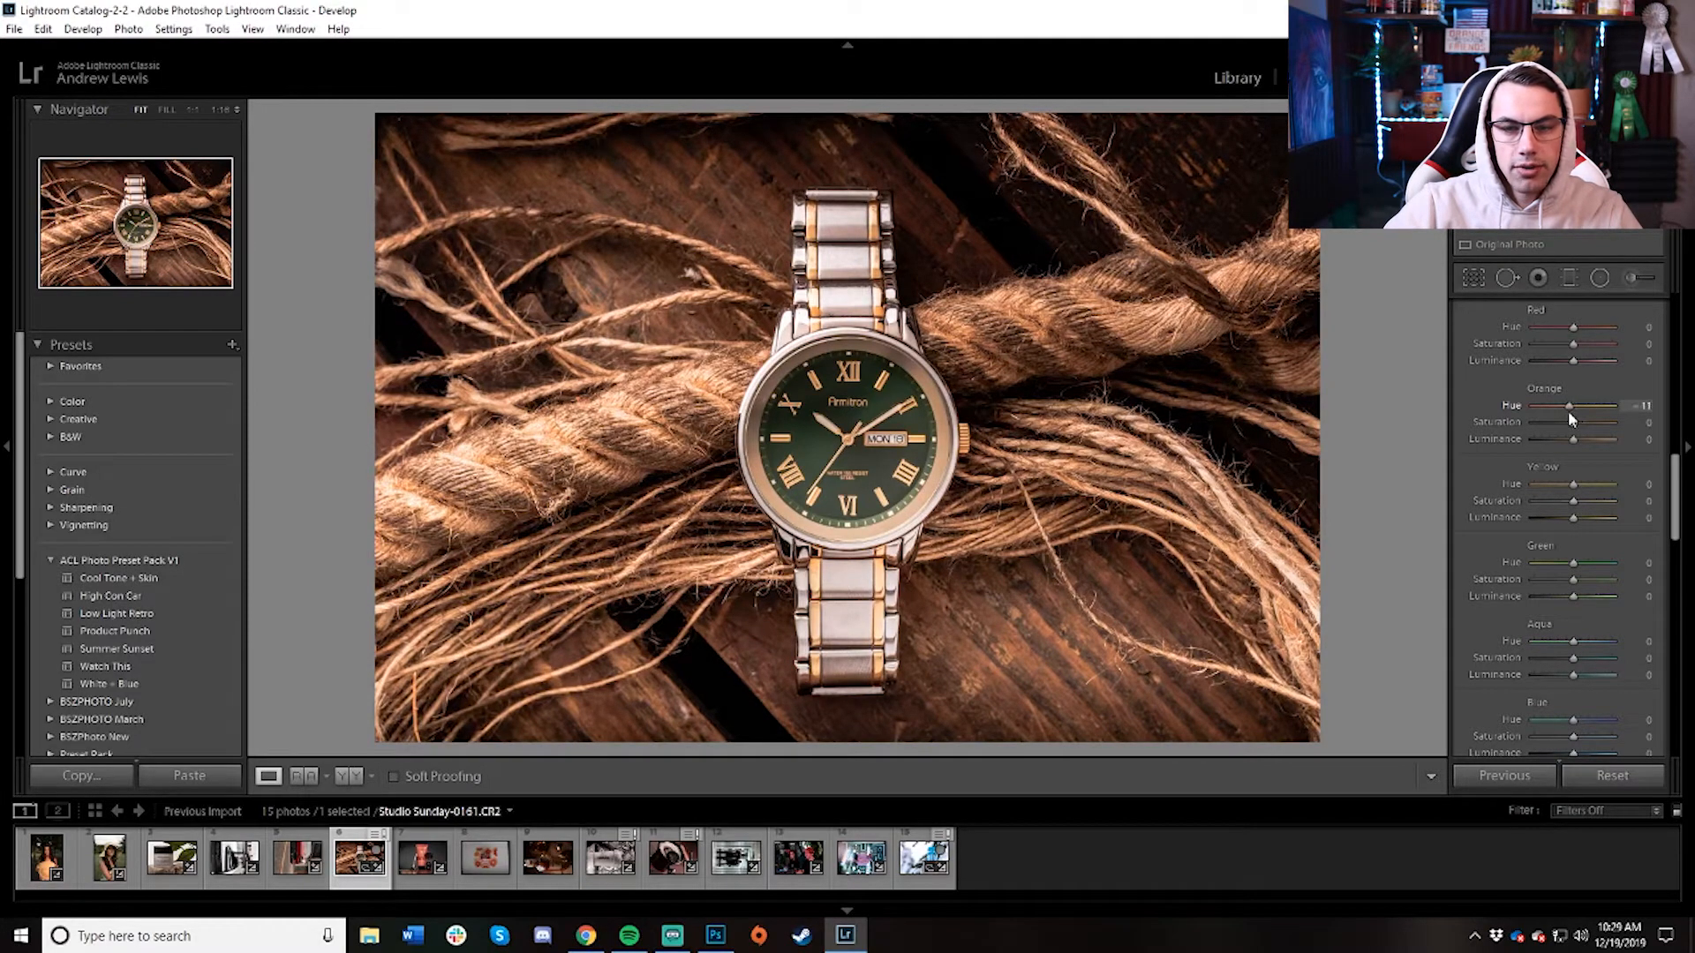
{"action": "mouse_move", "coordinate": [1576, 424]}
{"action": "left_mouse_down"}
{"action": "mouse_move", "coordinate": [1592, 424]}
{"action": "mouse_move", "coordinate": [1581, 439]}
{"action": "left_mouse_up"}
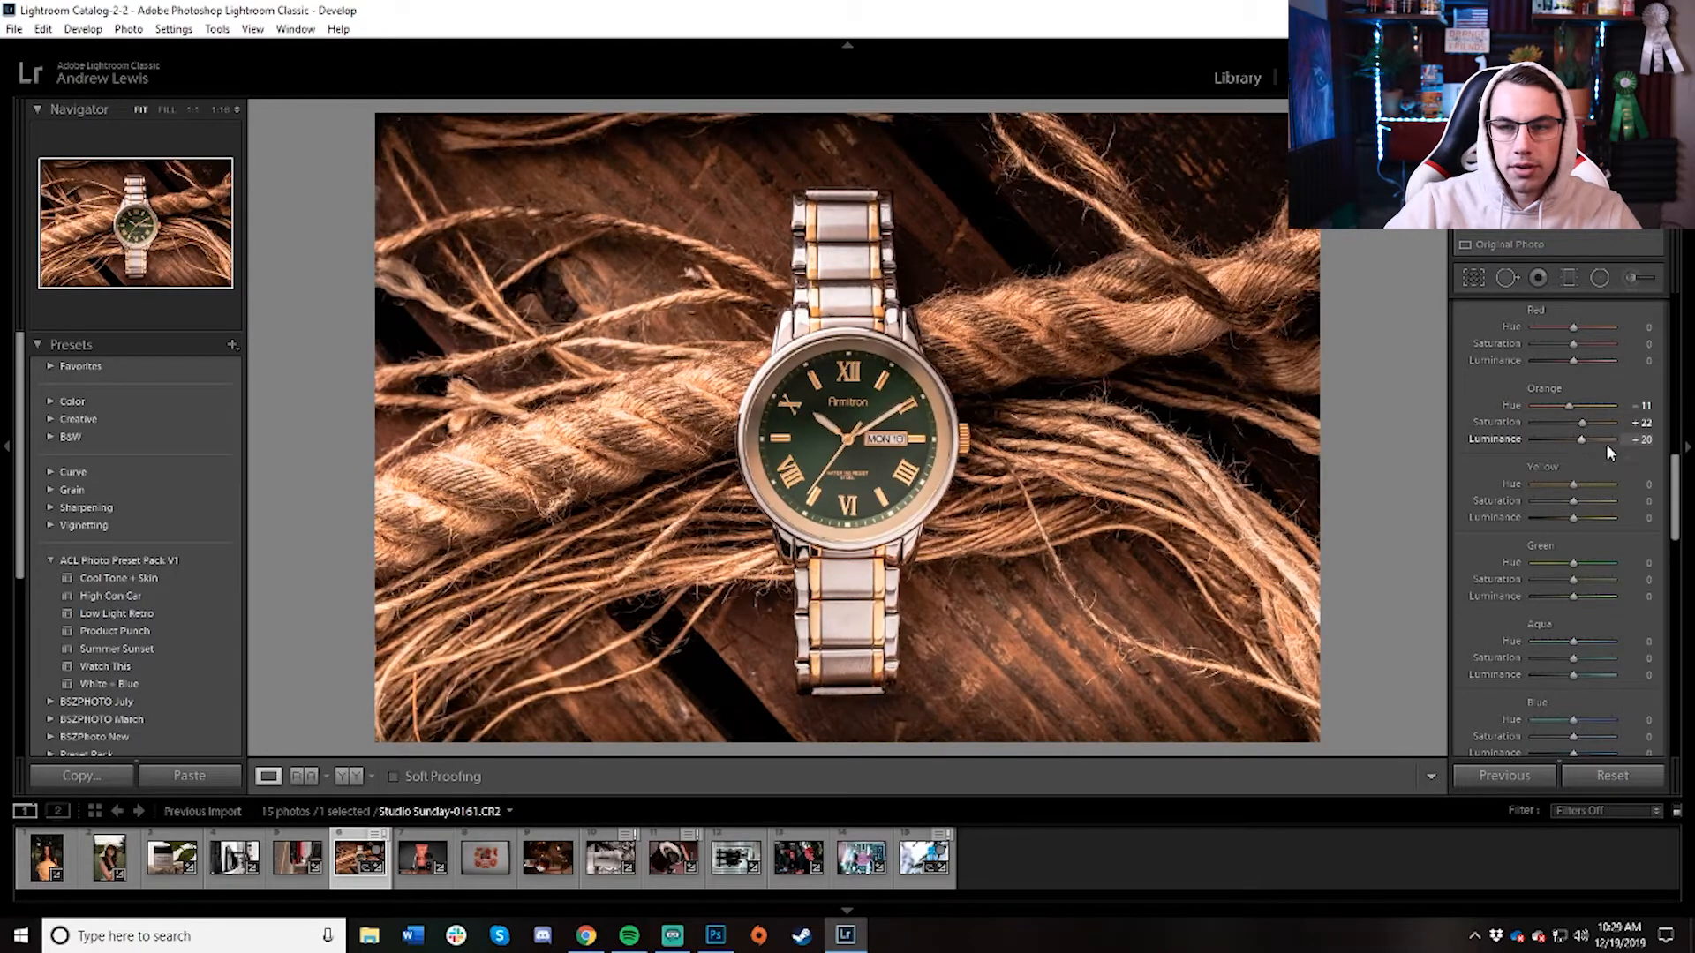
Set green to hue +33, saturation +36 and luminance -9, and aqua to hue +22 and saturation -2.
{"action": "scroll", "coordinate": [1589, 449], "scroll_direction": "down", "scroll_amount": 3}
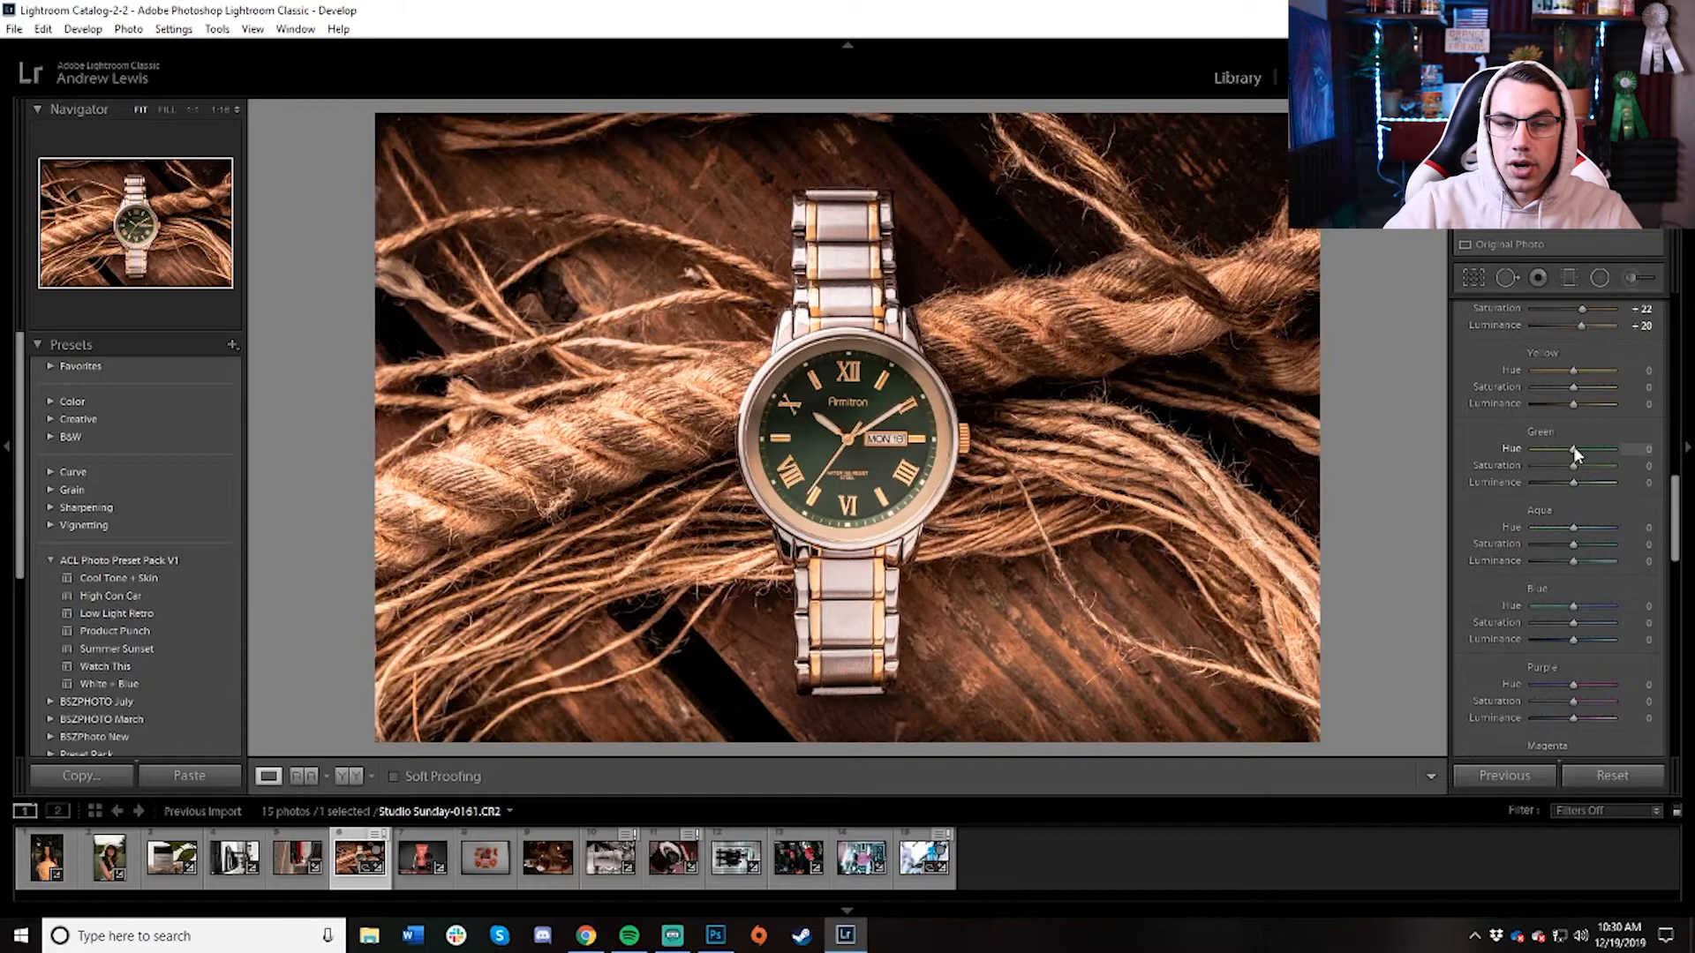
{"action": "left_click_drag", "start_coordinate": [1585, 466], "coordinate": [1568, 482]}
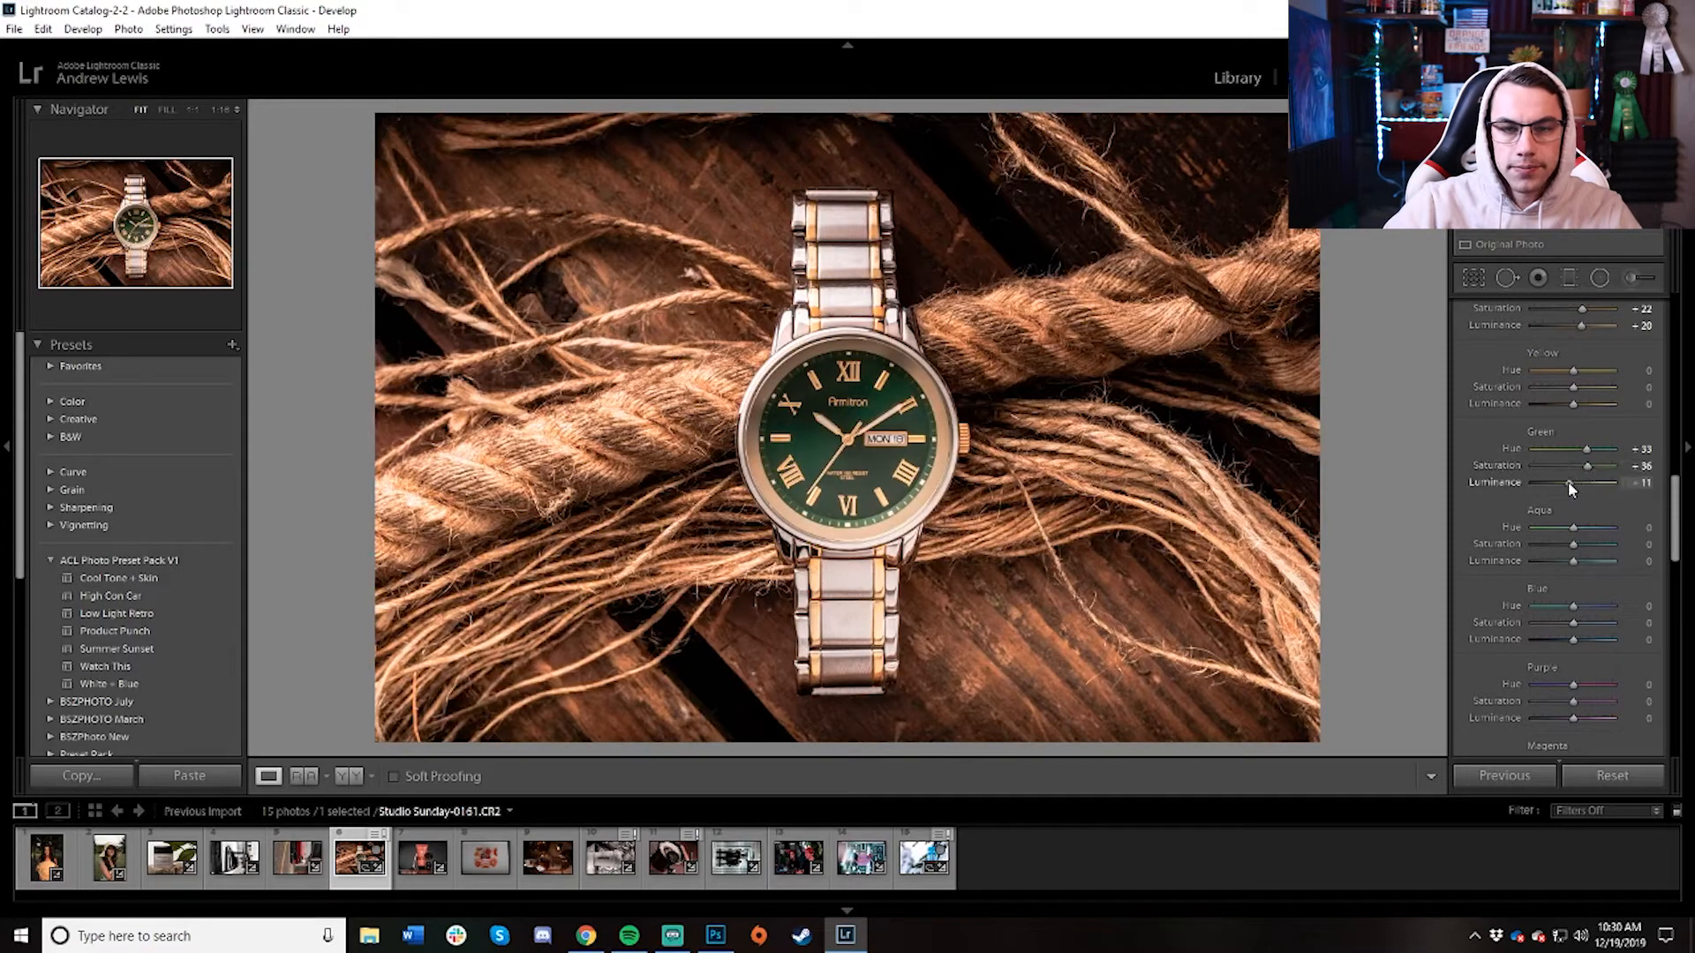
{"action": "scroll", "coordinate": [1675, 521], "scroll_direction": "down", "scroll_amount": 3}
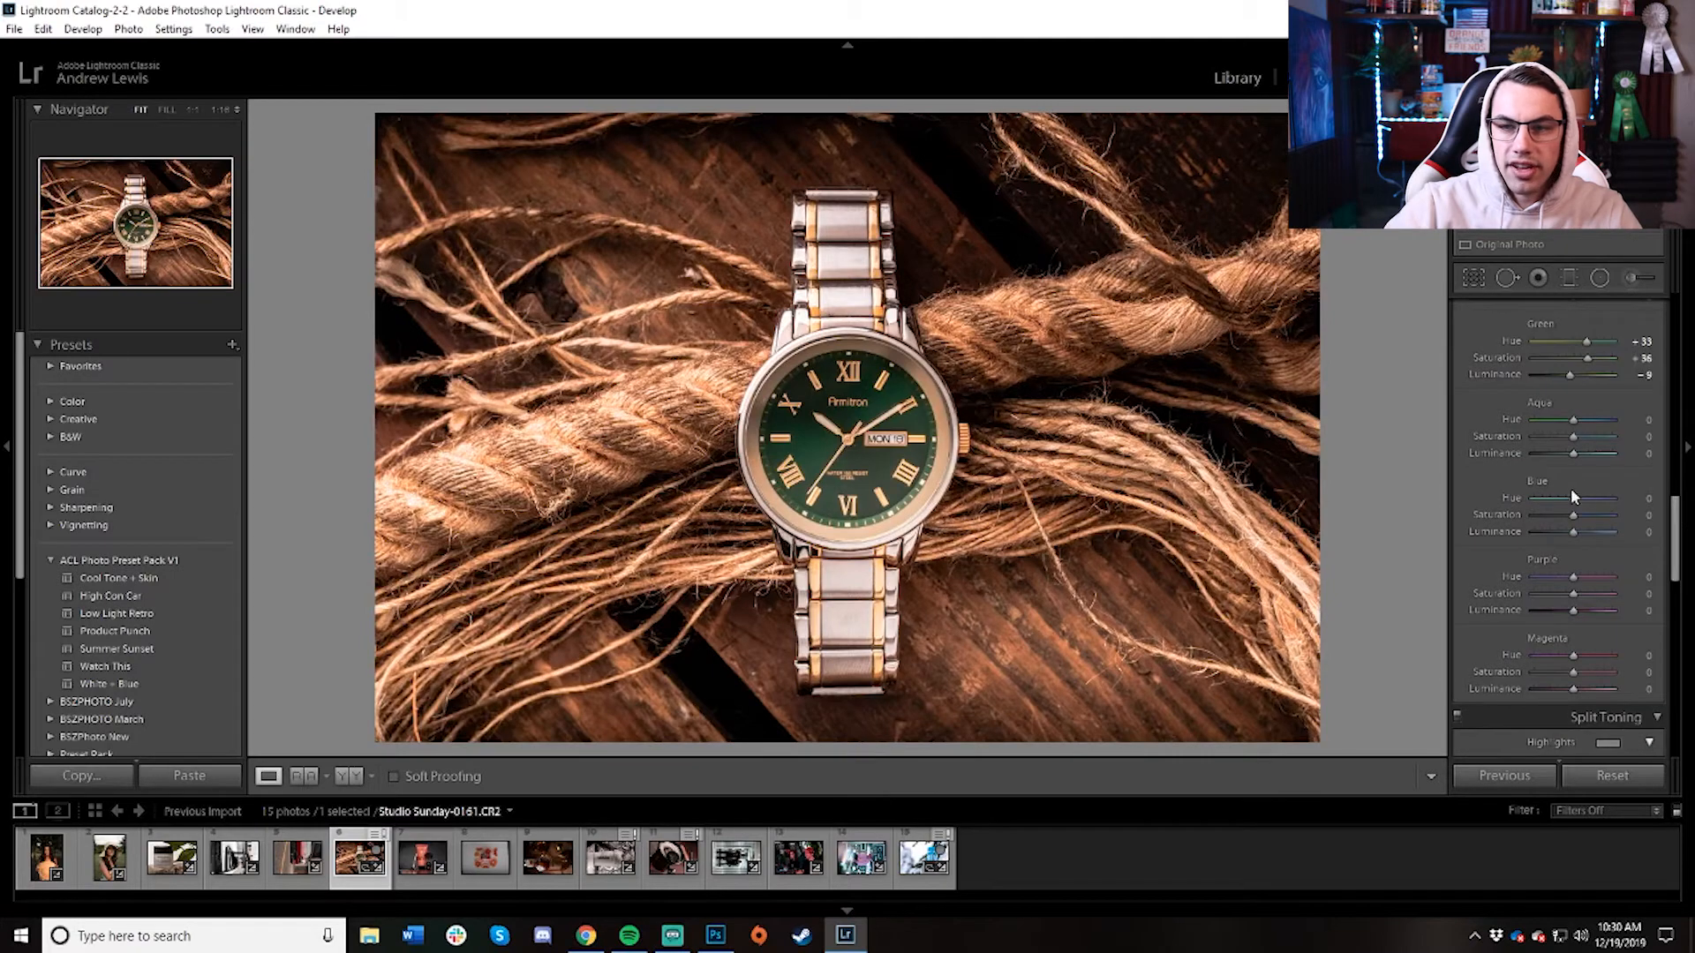
{"action": "left_click_drag", "start_coordinate": [1586, 437], "coordinate": [1568, 438]}
Pull down the magenta and purple saturation and set the blue saturation to -100.
{"action": "scroll", "coordinate": [1674, 516], "scroll_direction": "down", "scroll_amount": 3}
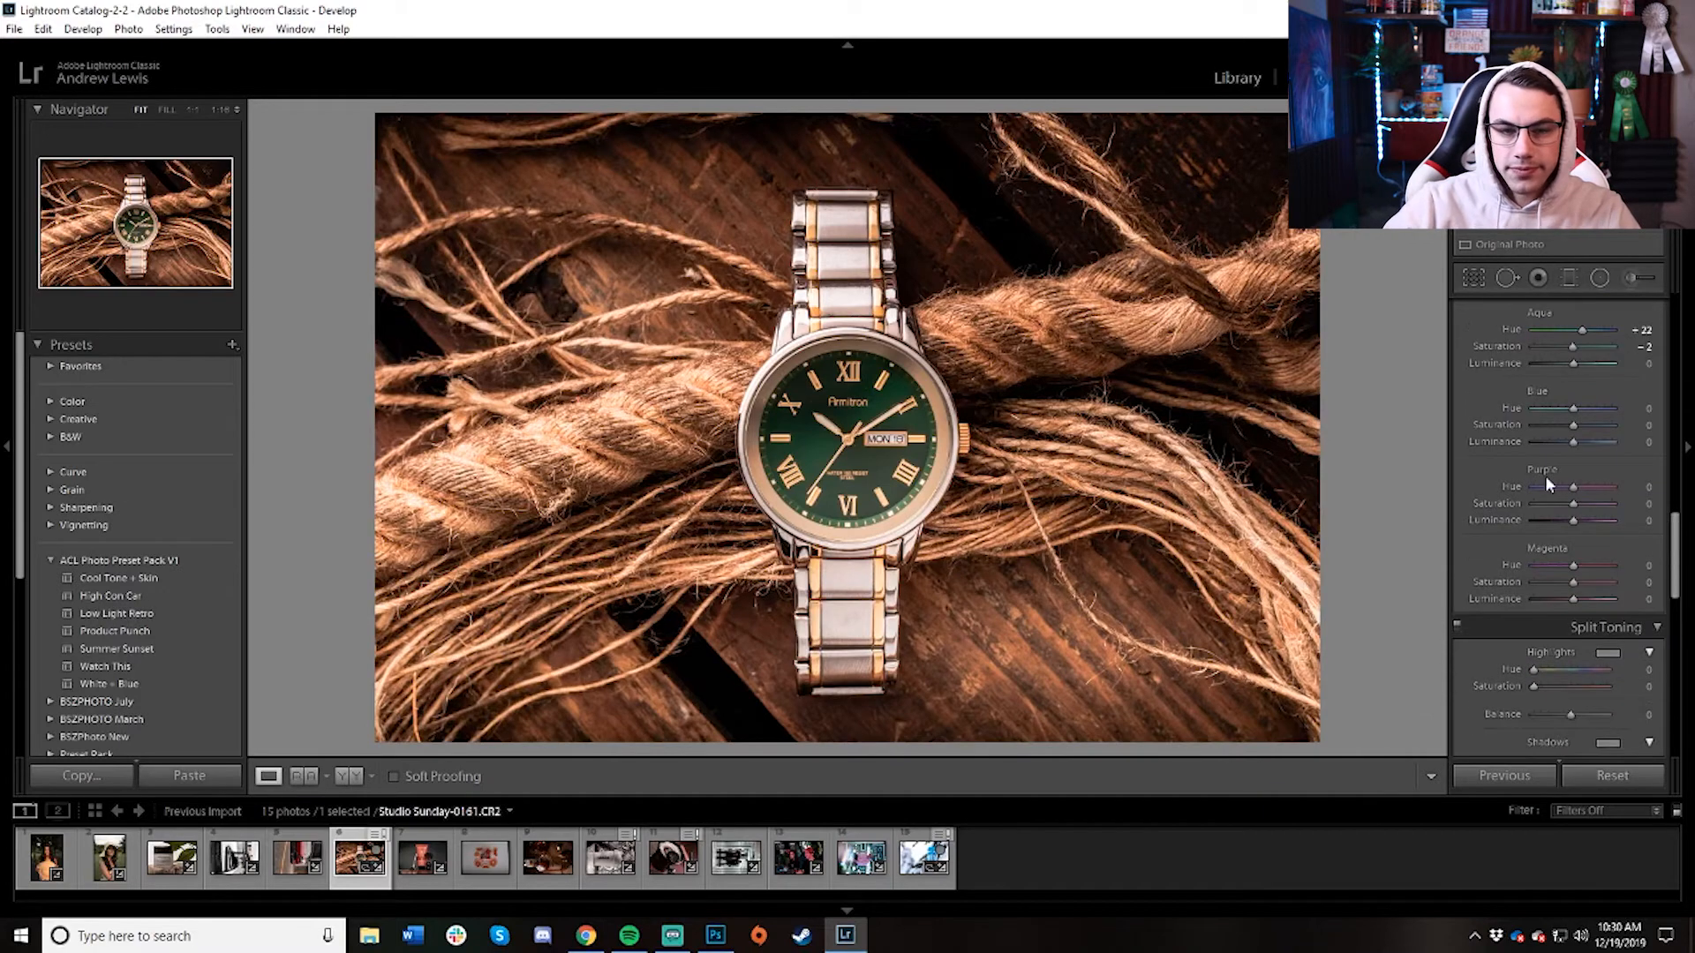
{"action": "left_click_drag", "start_coordinate": [1575, 583], "coordinate": [1533, 582]}
{"action": "left_click_drag", "start_coordinate": [1573, 503], "coordinate": [1467, 501]}
{"action": "left_click_drag", "start_coordinate": [1572, 425], "coordinate": [1519, 425]}
Fine-tune the yellow HSL values to refine the photo's golden tones.
{"action": "scroll", "coordinate": [1678, 549], "scroll_direction": "up", "scroll_amount": 1}
{"action": "scroll", "coordinate": [1677, 549], "scroll_direction": "up", "scroll_amount": 6}
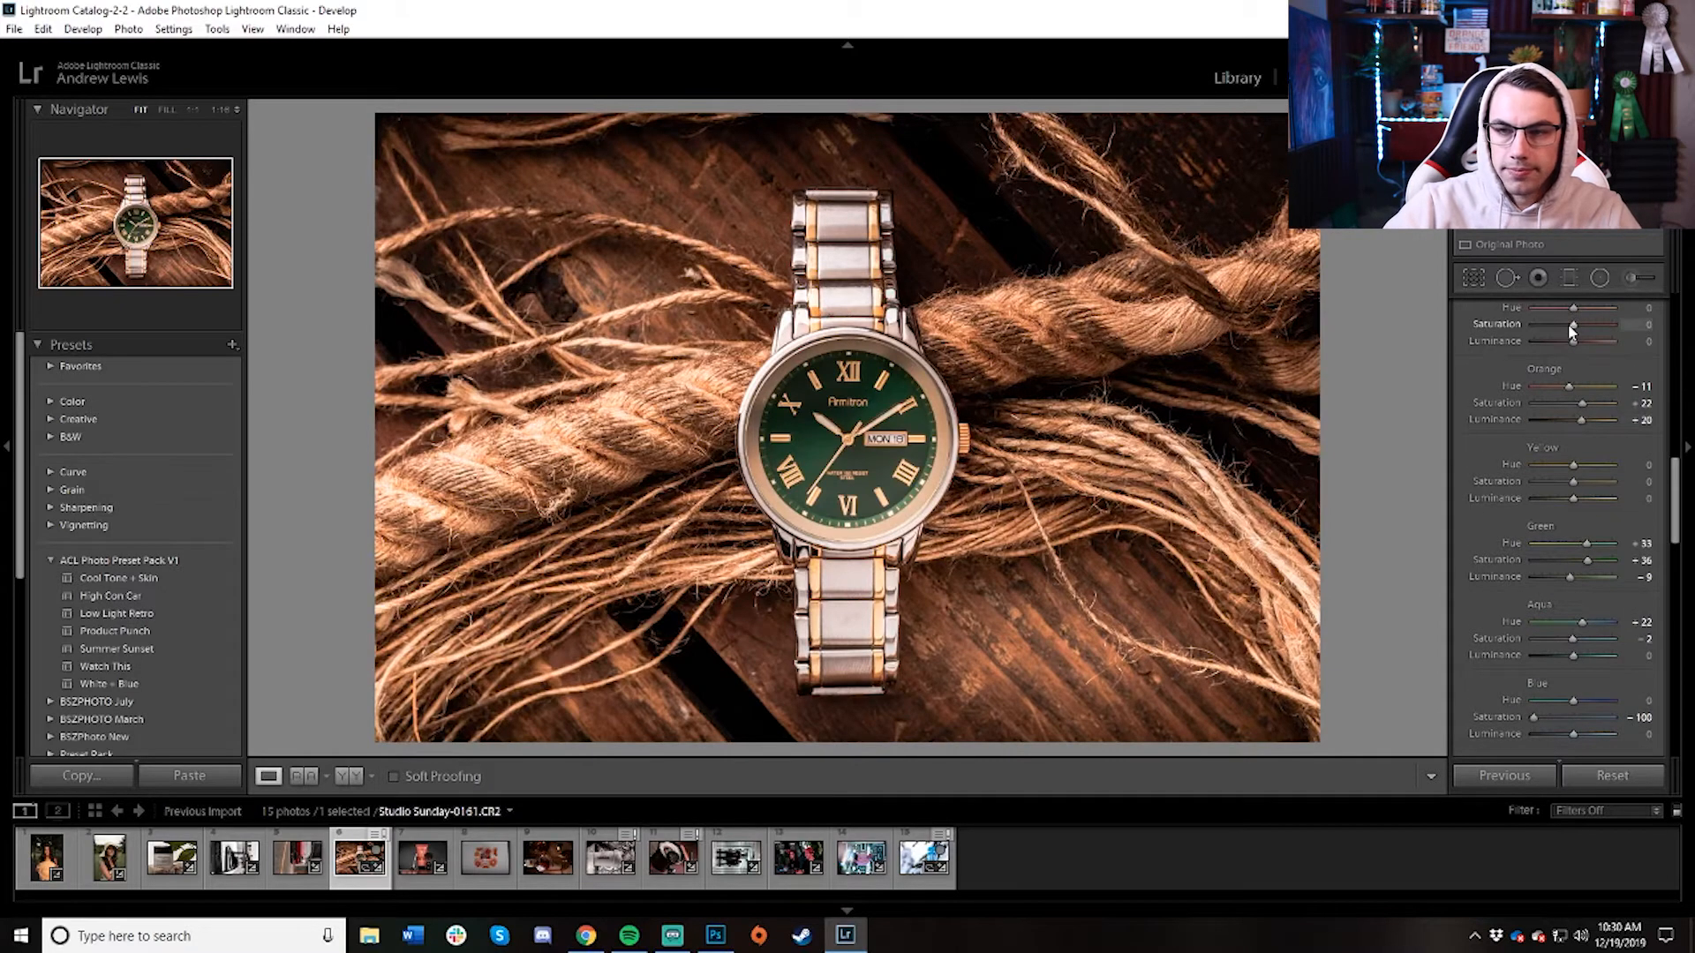
{"action": "mouse_move", "coordinate": [1573, 465]}
{"action": "left_mouse_down"}
{"action": "mouse_move", "coordinate": [1602, 481]}
{"action": "mouse_move", "coordinate": [1571, 495]}
{"action": "left_mouse_up"}
Set the luminance noise reduction to 26.
{"action": "left_click_drag", "start_coordinate": [1677, 490], "coordinate": [1674, 643]}
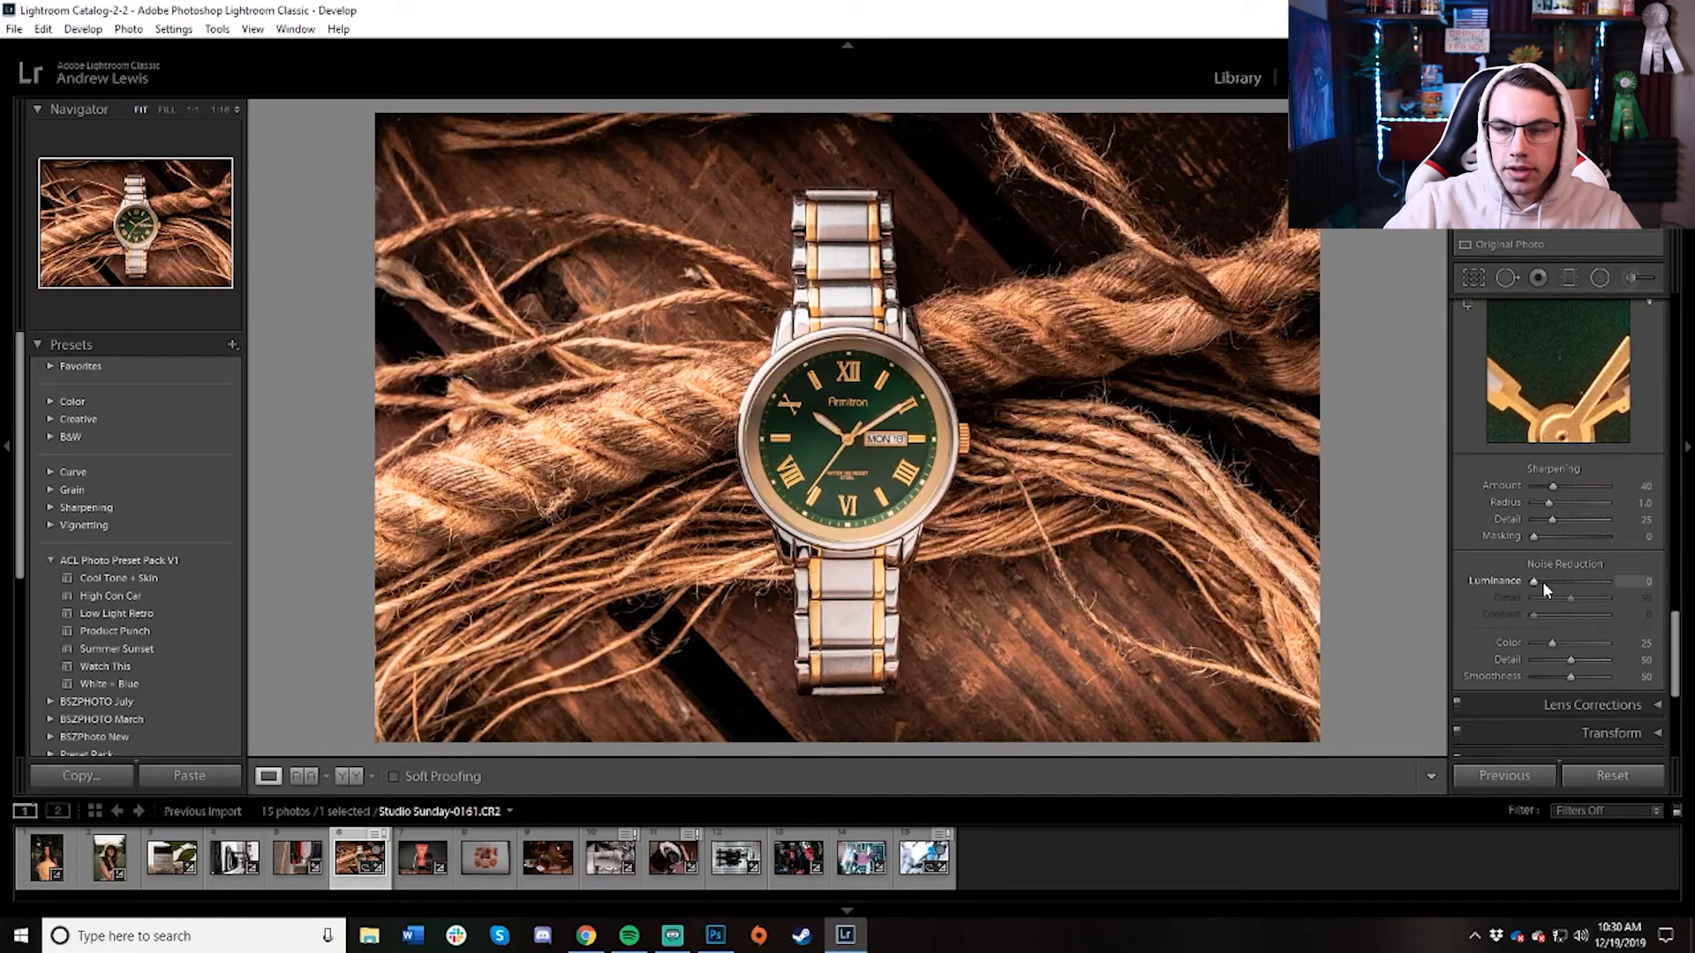
{"action": "left_click_drag", "start_coordinate": [1538, 581], "coordinate": [1555, 581]}
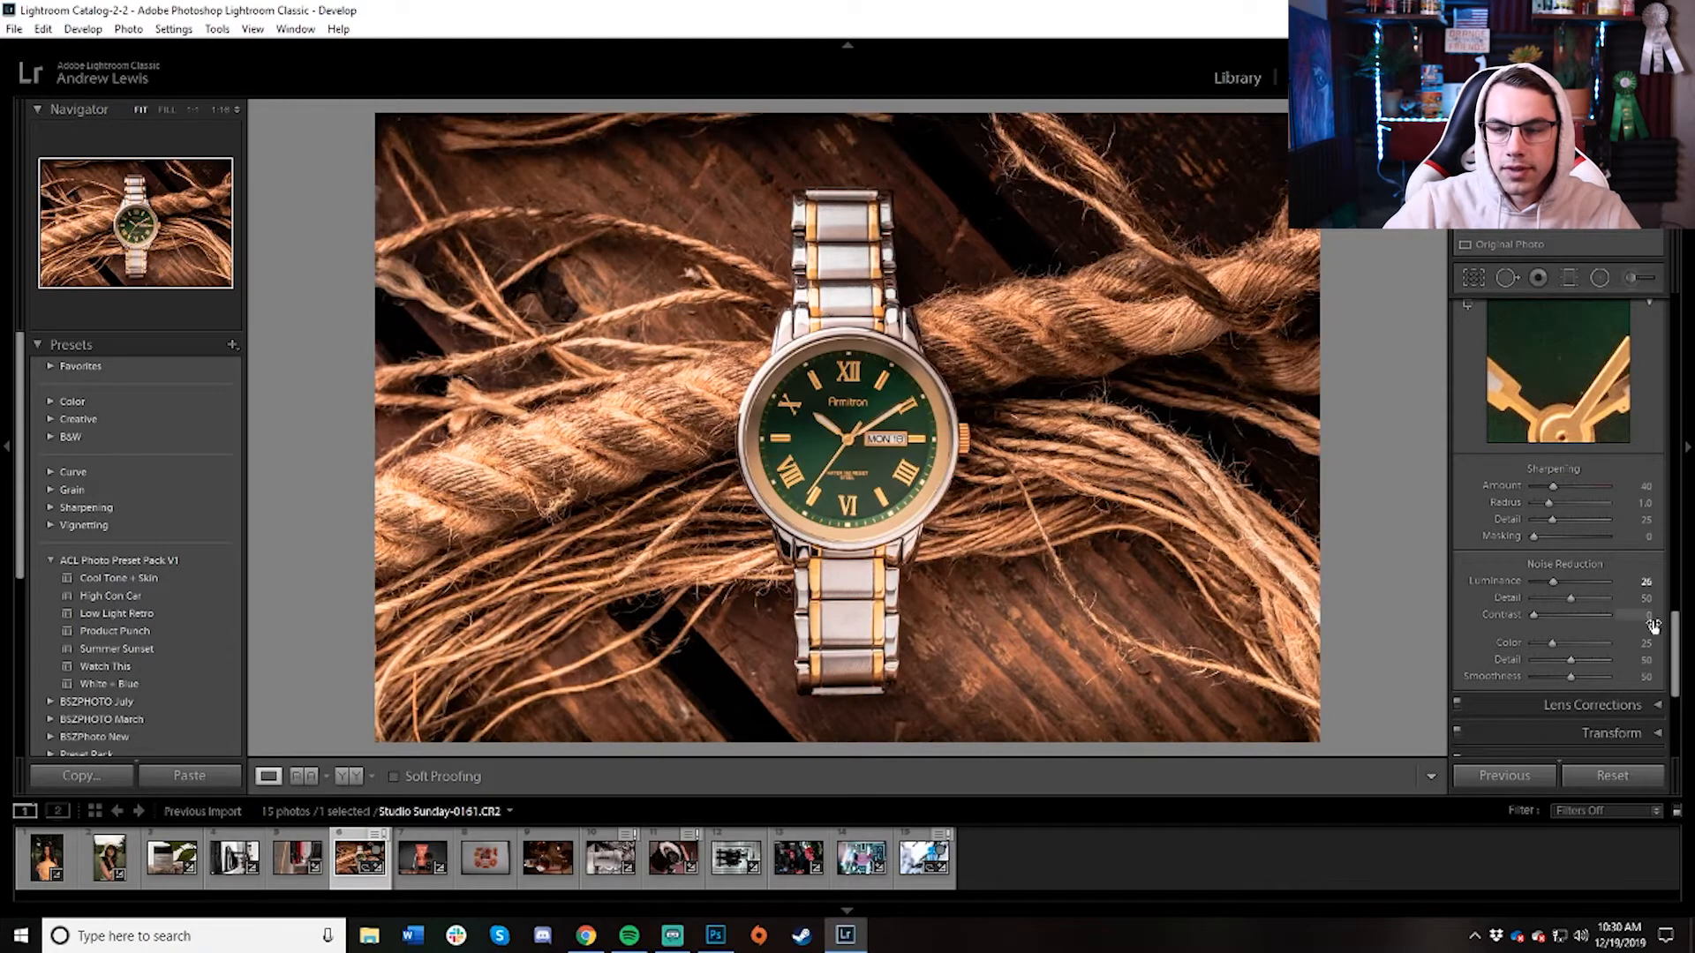
Calibrate the colors with red primary hue -12 and green primary hue +10, and adjust the blue primary hue and red primary saturation.
{"action": "left_click_drag", "start_coordinate": [1678, 663], "coordinate": [1685, 717]}
{"action": "mouse_move", "coordinate": [1570, 596]}
{"action": "left_mouse_down"}
{"action": "mouse_move", "coordinate": [1586, 598]}
{"action": "mouse_move", "coordinate": [1567, 600]}
{"action": "left_mouse_up"}
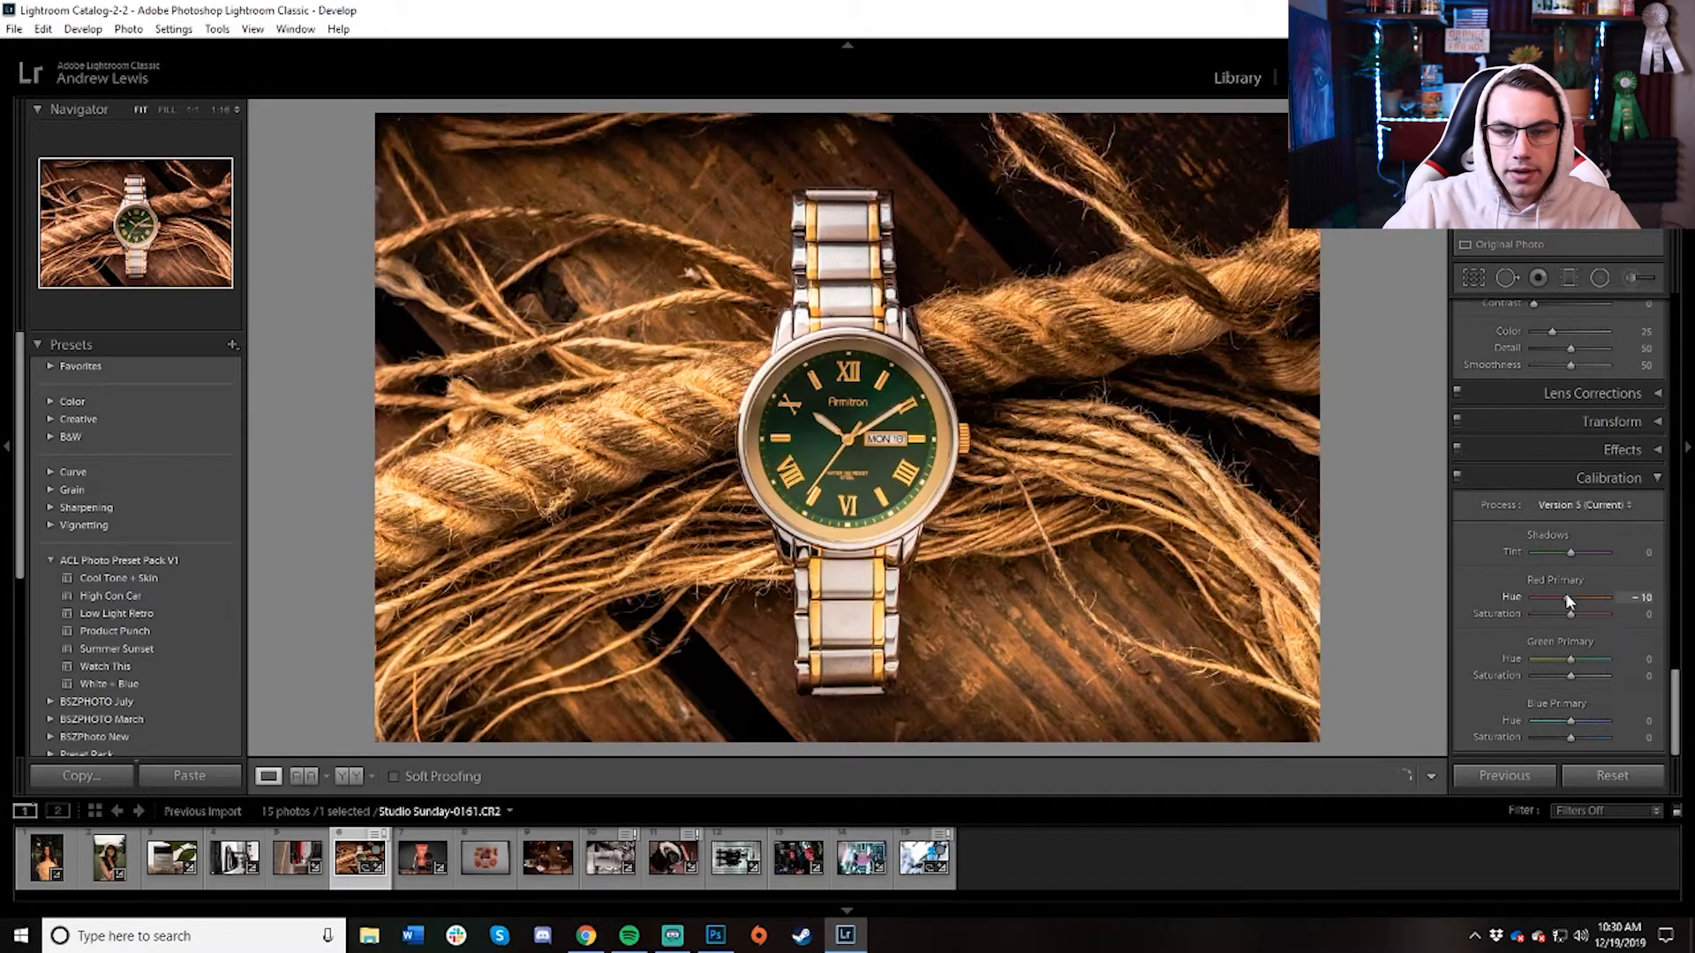
{"action": "left_click_drag", "start_coordinate": [1570, 597], "coordinate": [1566, 597]}
{"action": "left_click_drag", "start_coordinate": [1570, 659], "coordinate": [1575, 658]}
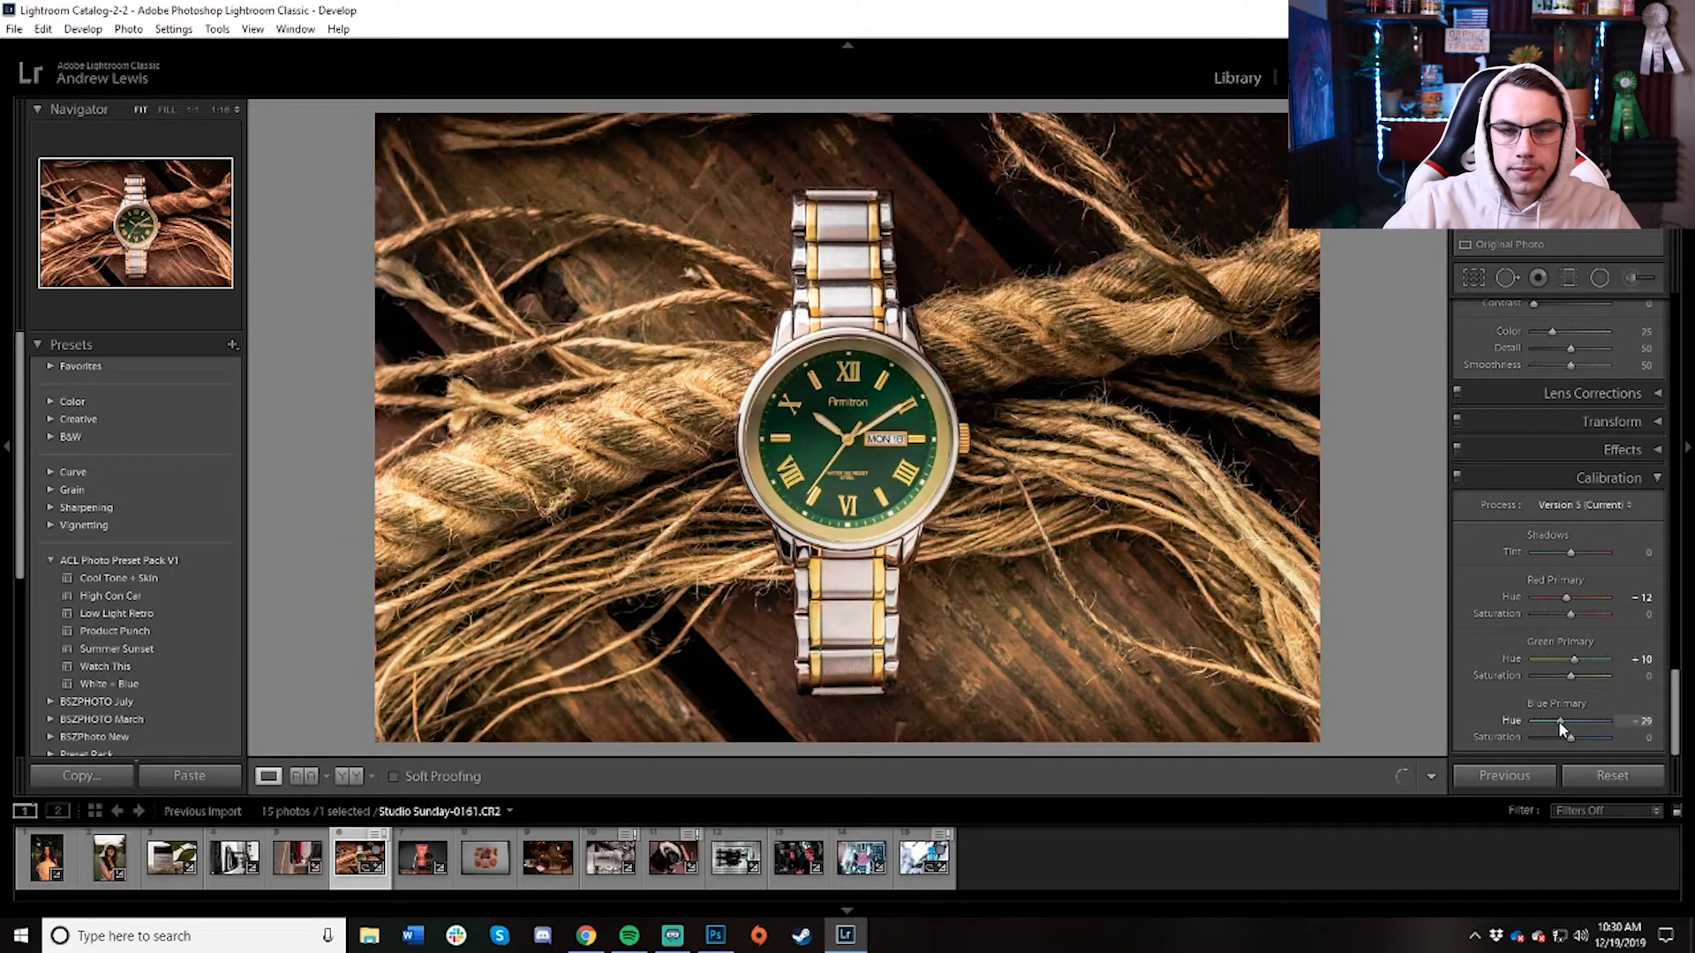
{"action": "left_click_drag", "start_coordinate": [1567, 717], "coordinate": [1570, 718]}
{"action": "left_click_drag", "start_coordinate": [1572, 615], "coordinate": [1570, 617]}
{"action": "left_click_drag", "start_coordinate": [1674, 706], "coordinate": [1674, 343]}
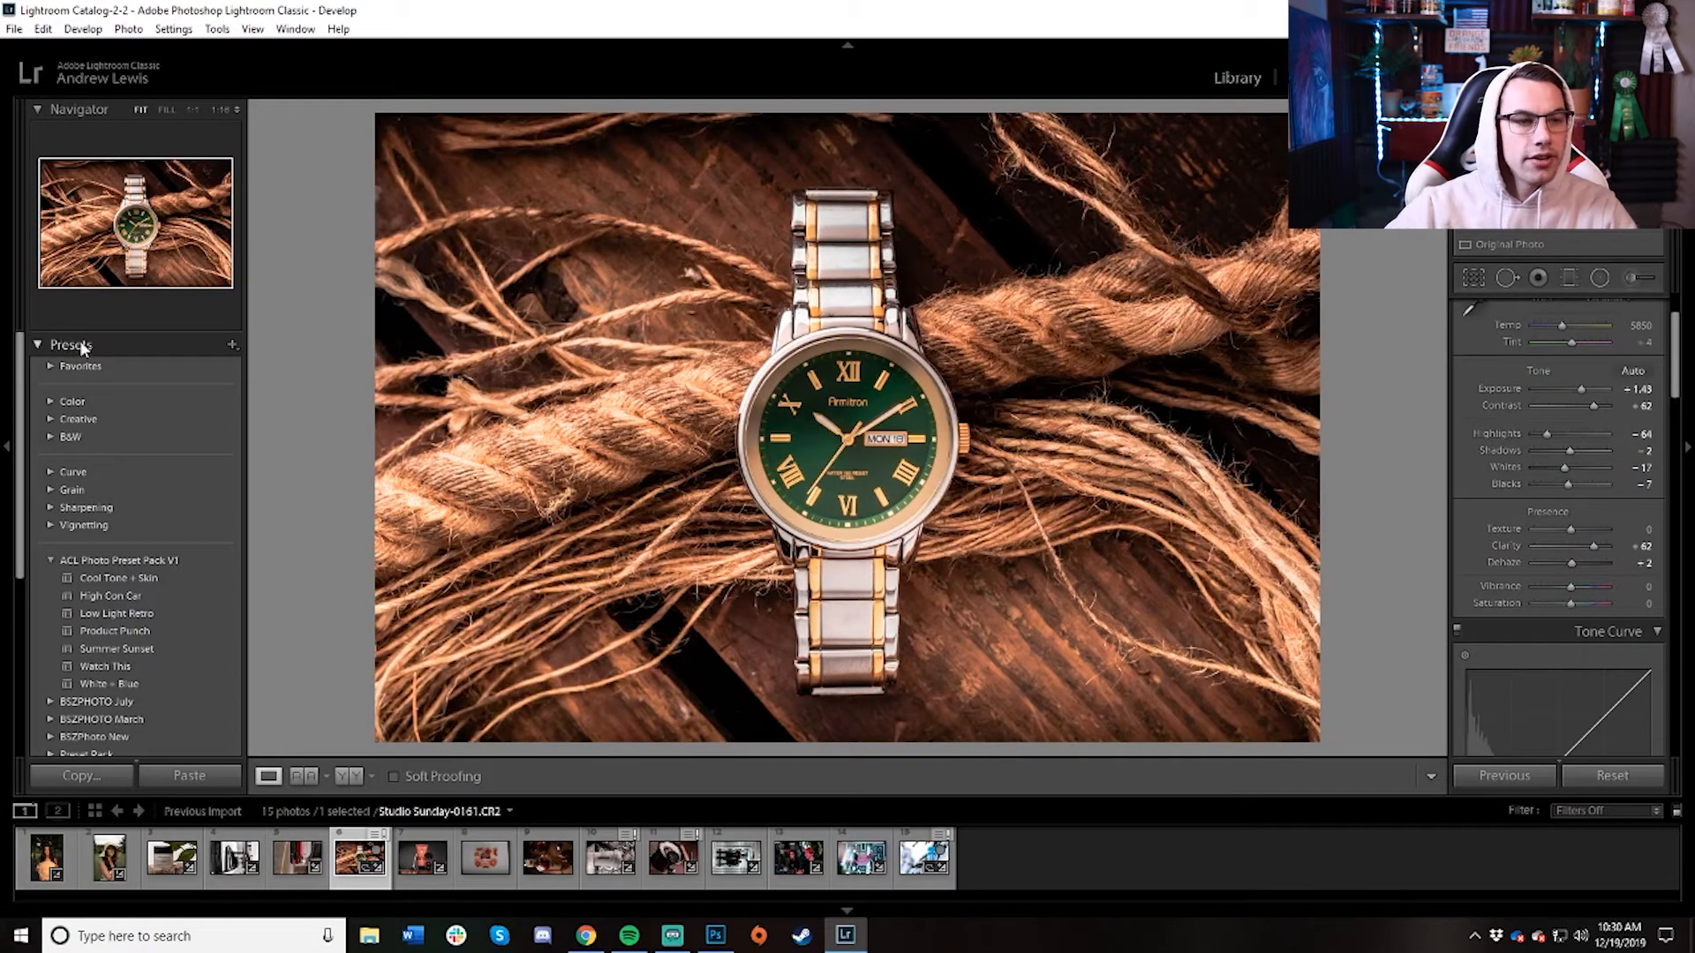
Start a new develop preset and create a preset group named "test preset" for it.
{"action": "left_click", "coordinate": [232, 344]}
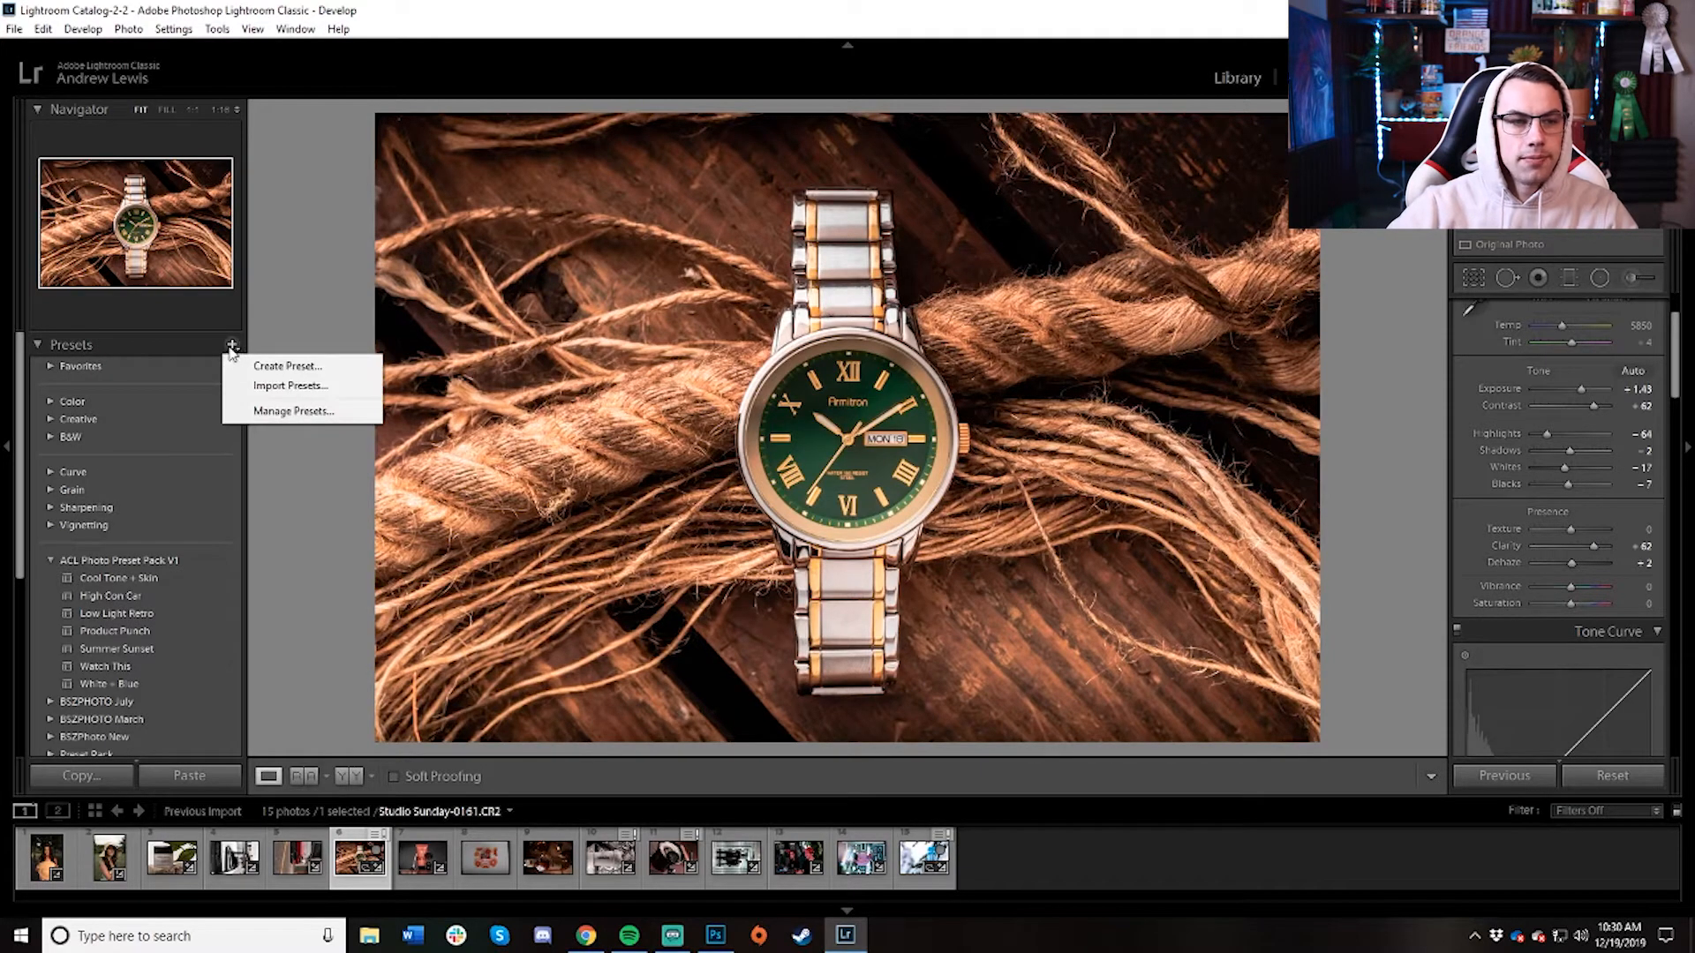
{"action": "left_click", "coordinate": [295, 367]}
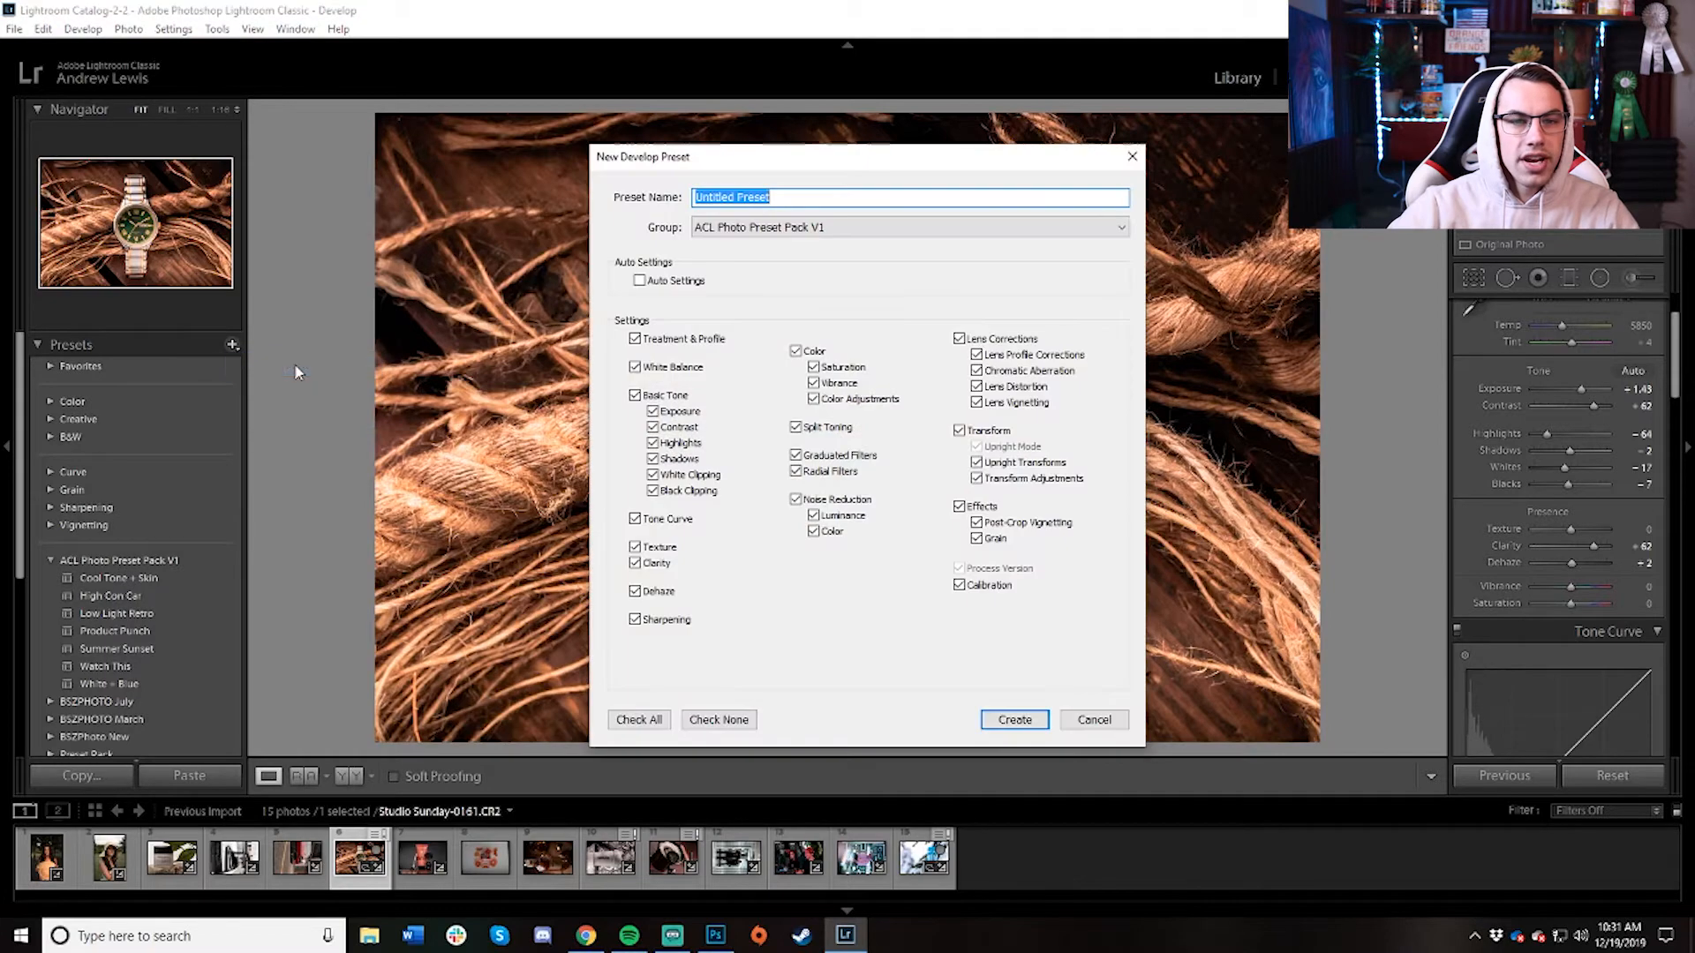
{"action": "left_click", "coordinate": [819, 227]}
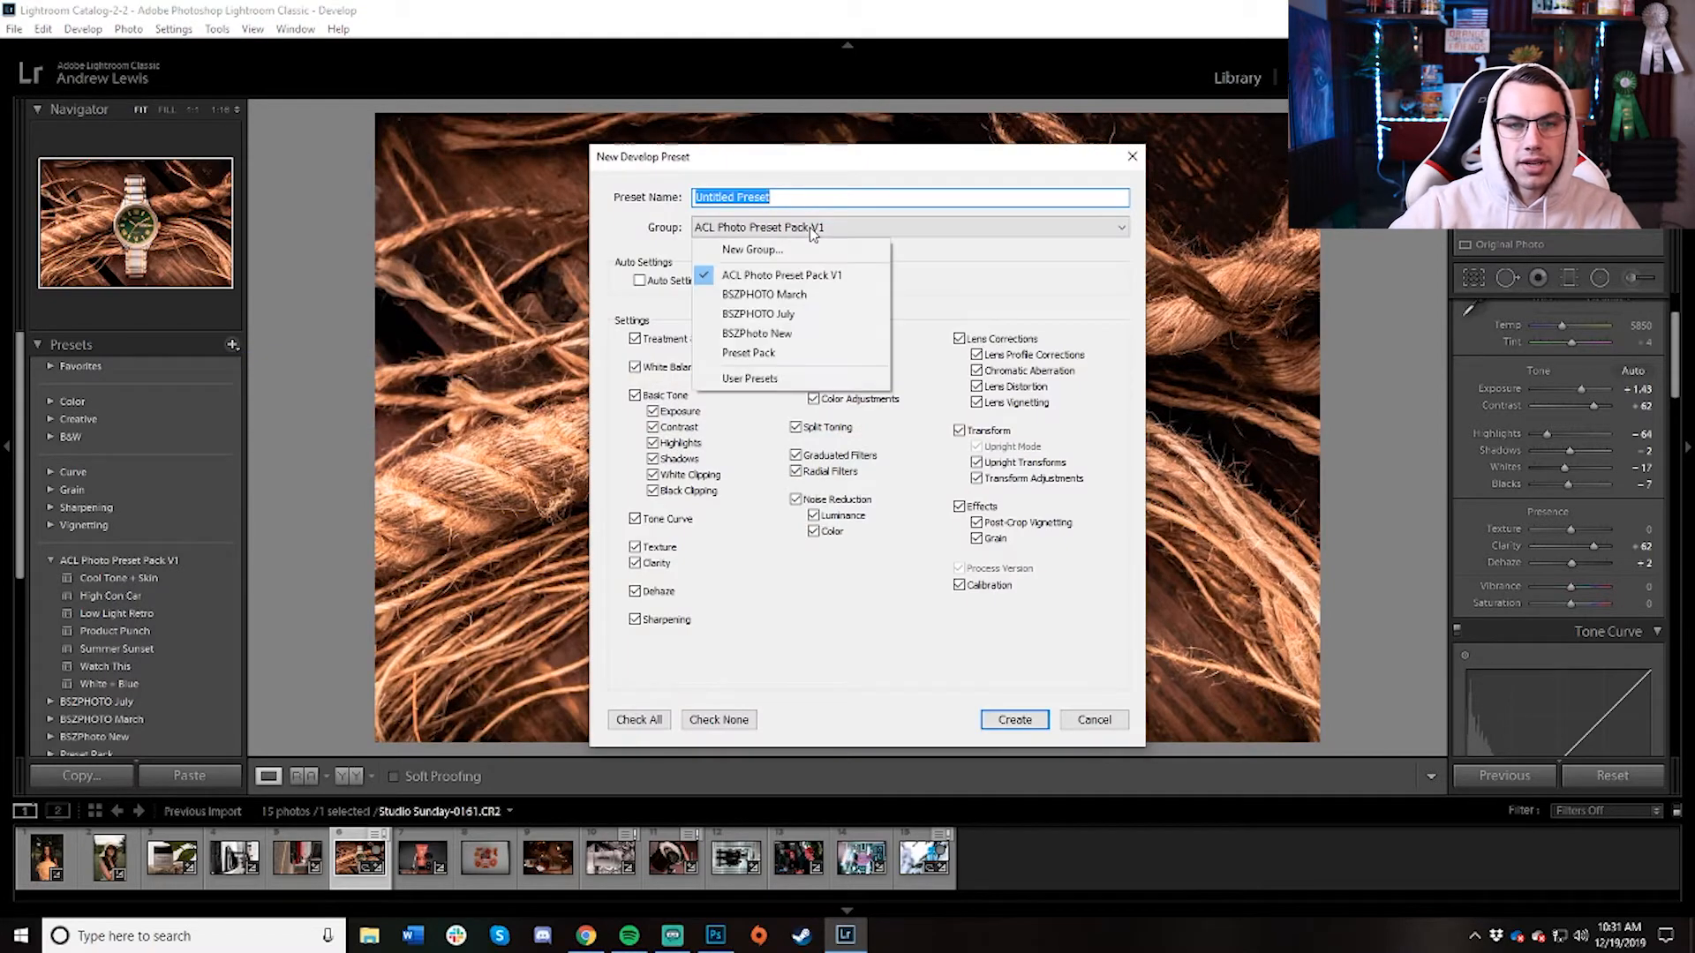
{"action": "left_click", "coordinate": [862, 253]}
{"action": "type", "text": "test pre"}
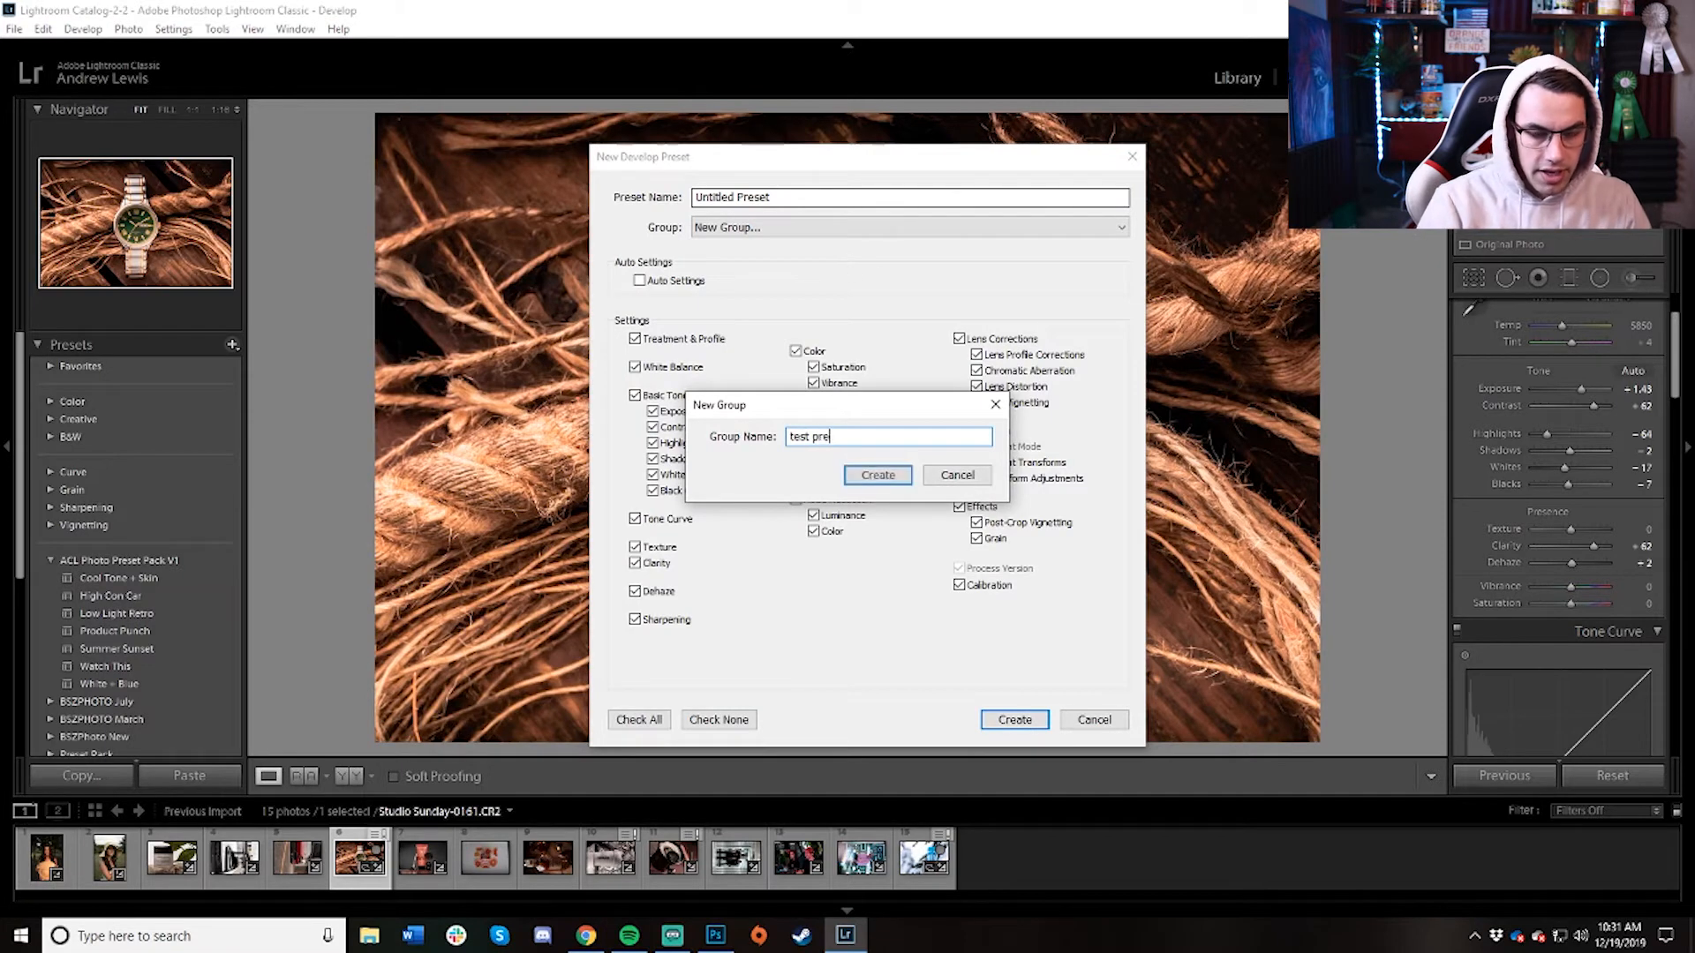
{"action": "type", "text": "set"}
{"action": "key", "text": "Return"}
Name the preset "Watch This Test" and create it with all settings included.
{"action": "left_click_drag", "start_coordinate": [793, 201], "coordinate": [667, 217]}
{"action": "key", "text": "BackSpace"}
{"action": "type", "text": "Watch this Test"}
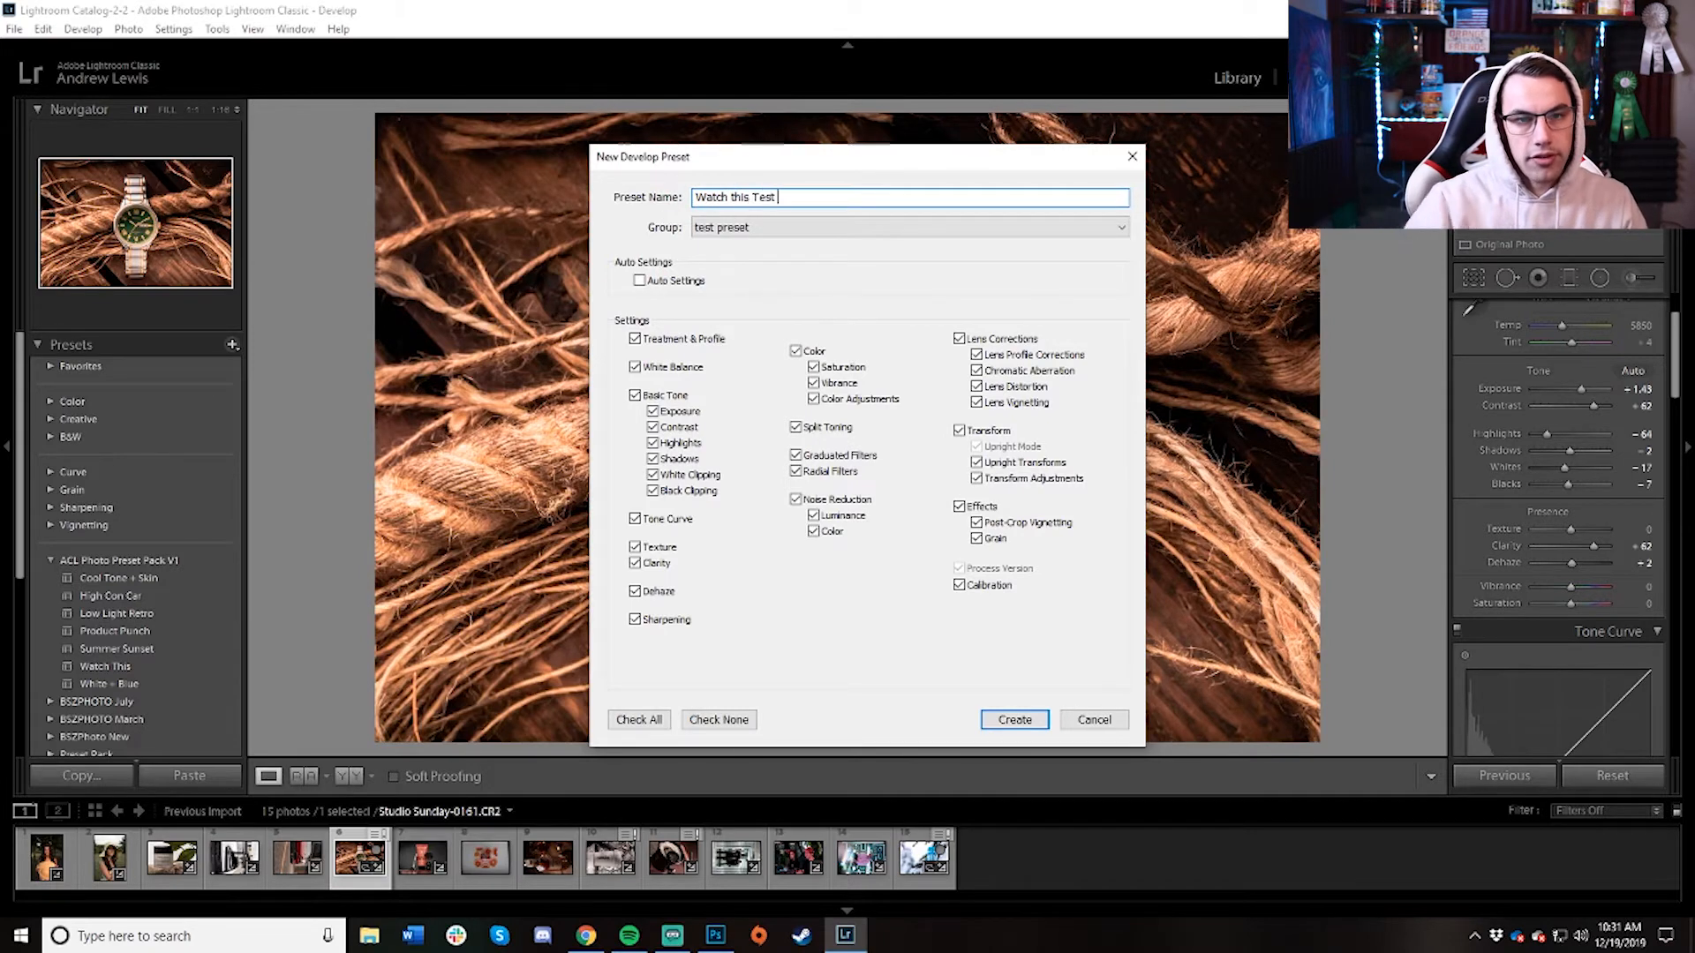
{"action": "left_click", "coordinate": [739, 199]}
{"action": "key", "text": "BackSpace"}
{"action": "type", "text": "T"}
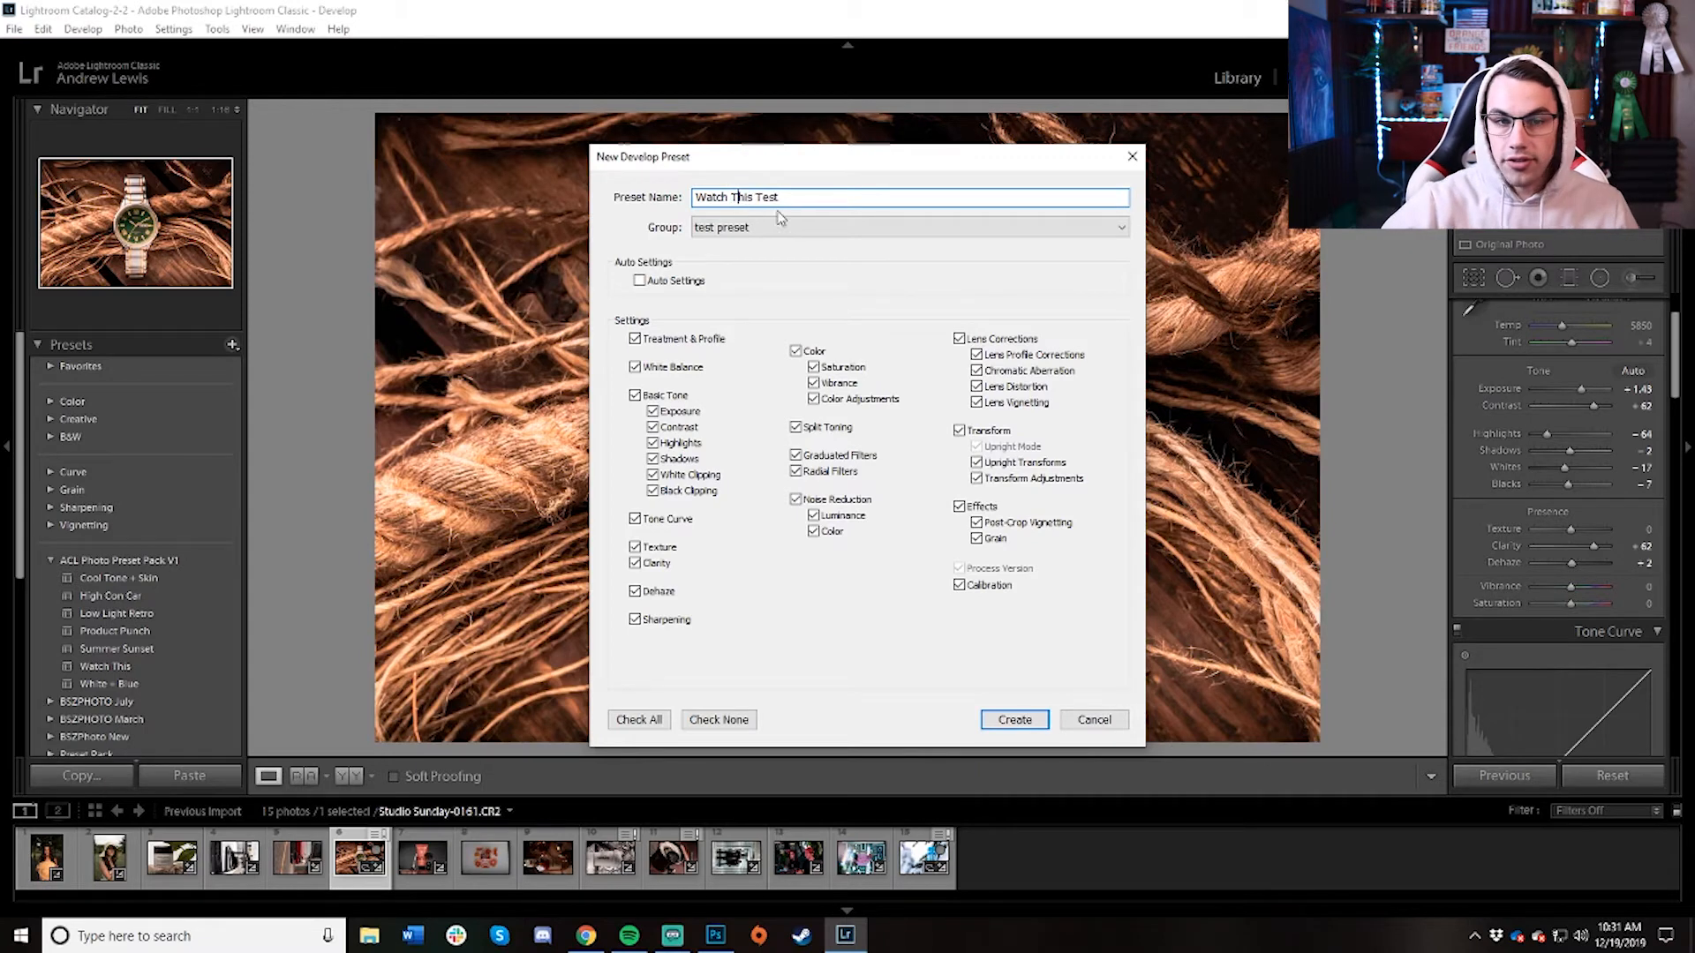
{"action": "left_click", "coordinate": [655, 720]}
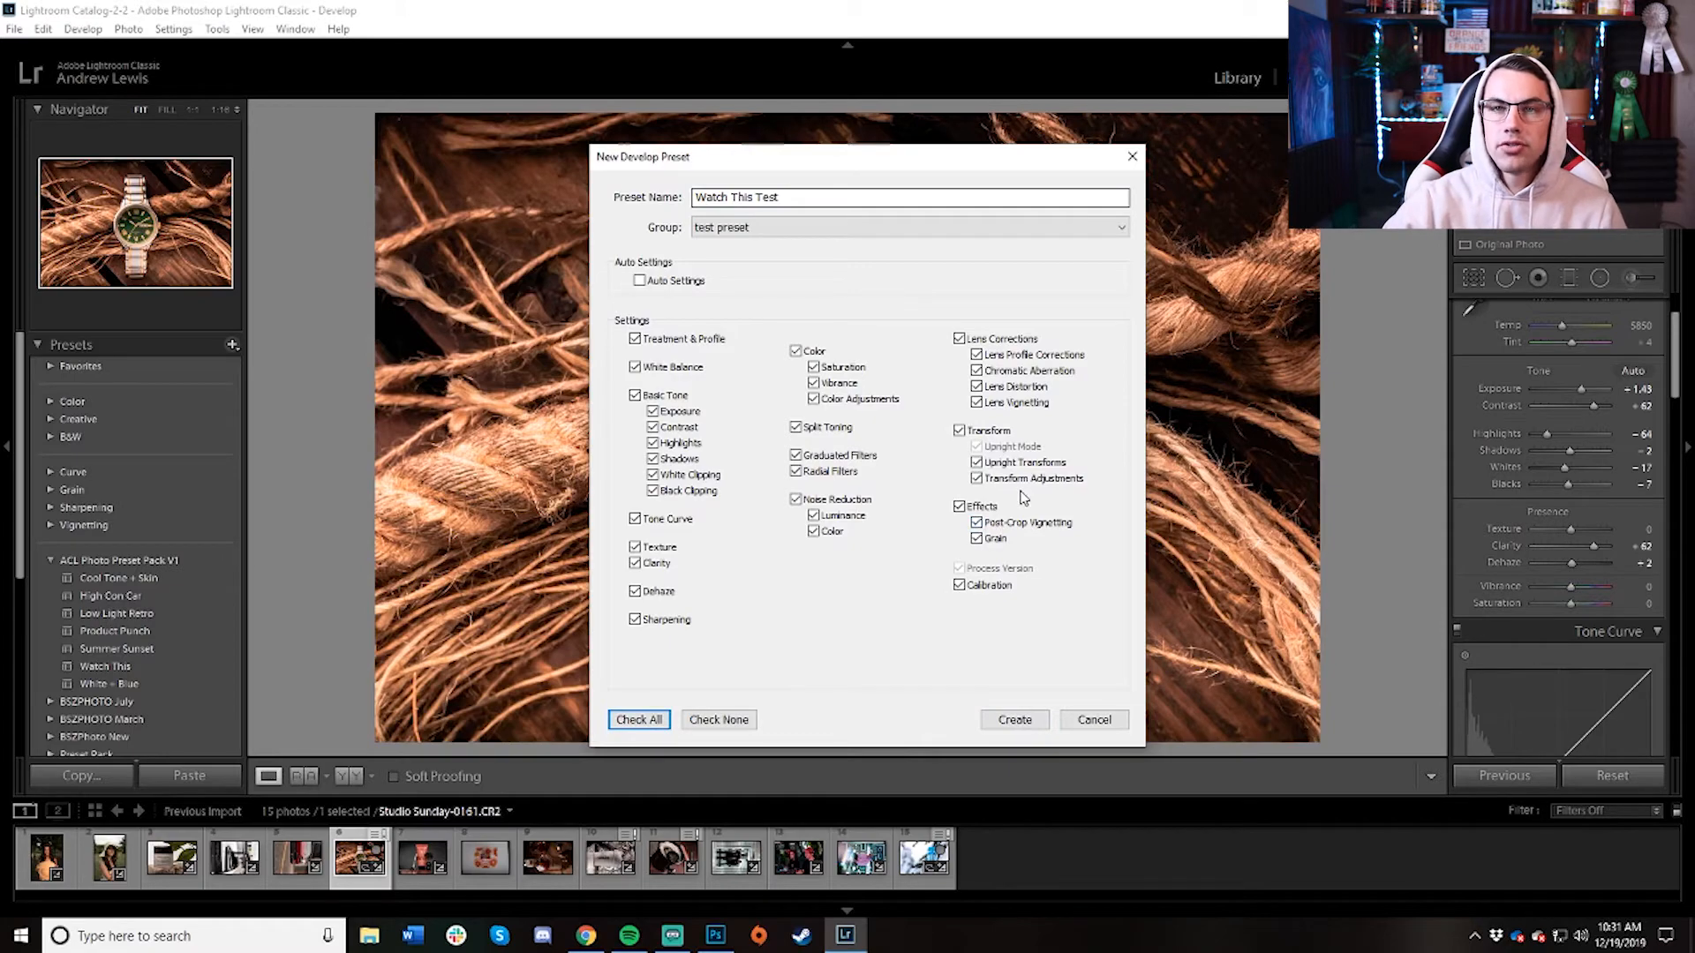
{"action": "left_click", "coordinate": [1015, 717]}
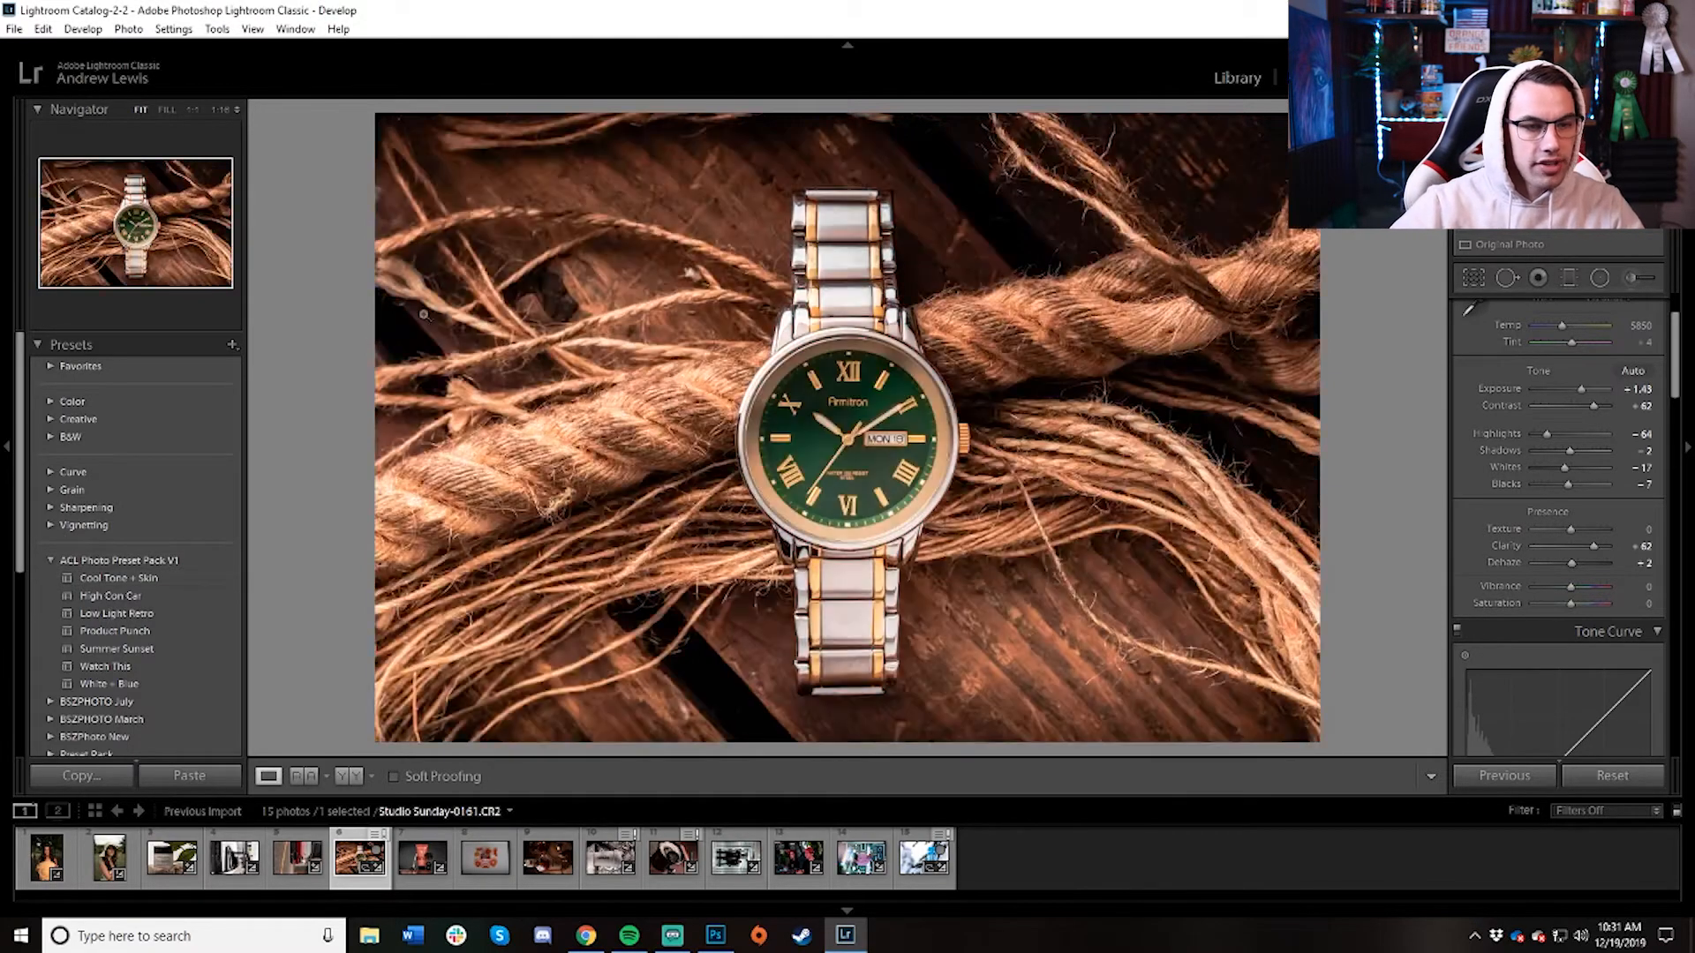
Expand the test preset group in the preset list to check the saved preset.
{"action": "scroll", "coordinate": [87, 631], "scroll_direction": "down", "scroll_amount": 5}
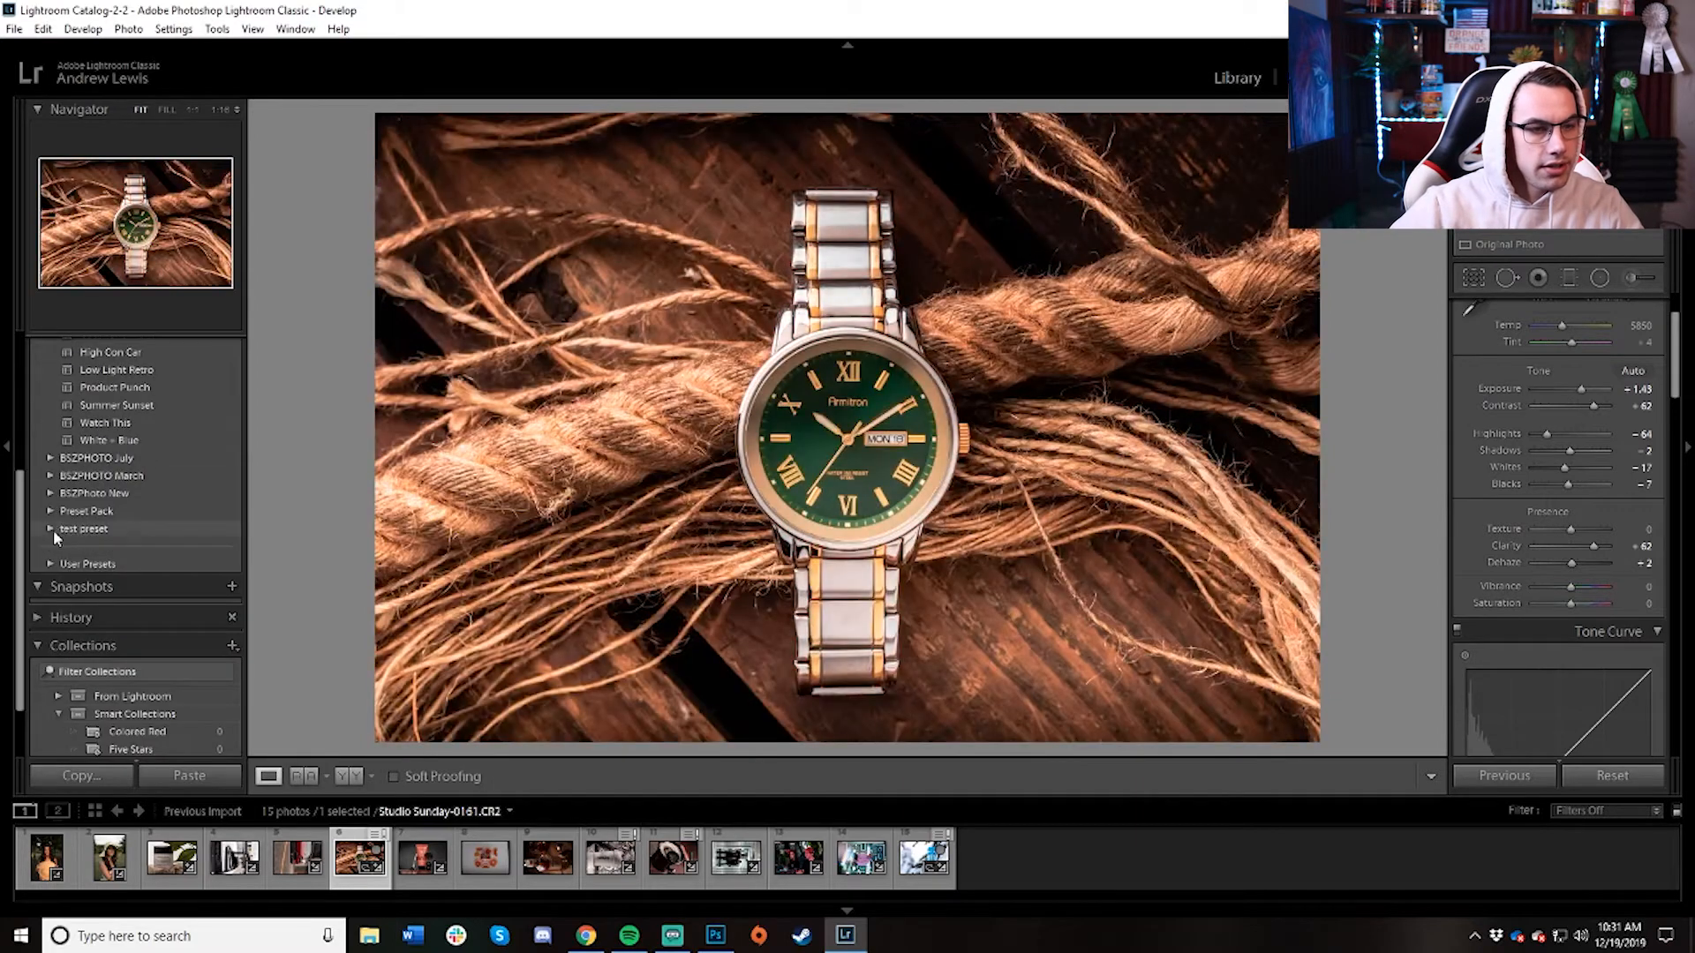
{"action": "left_click", "coordinate": [50, 527]}
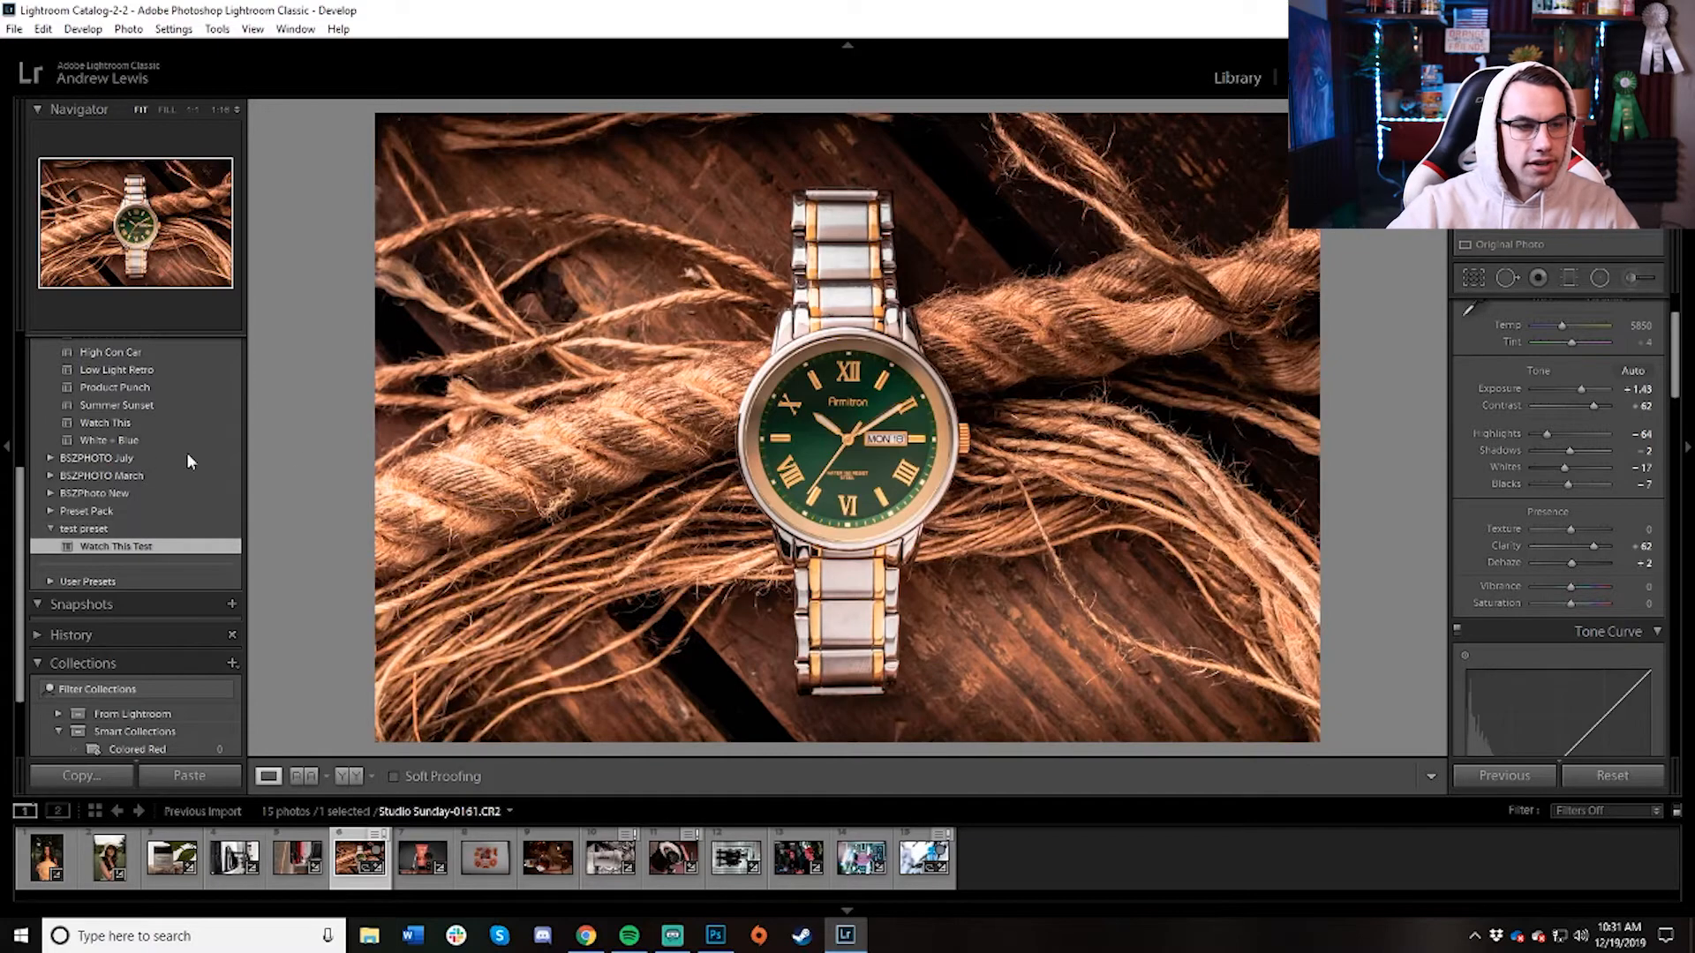
{"action": "scroll", "coordinate": [183, 424], "scroll_direction": "up", "scroll_amount": 5}
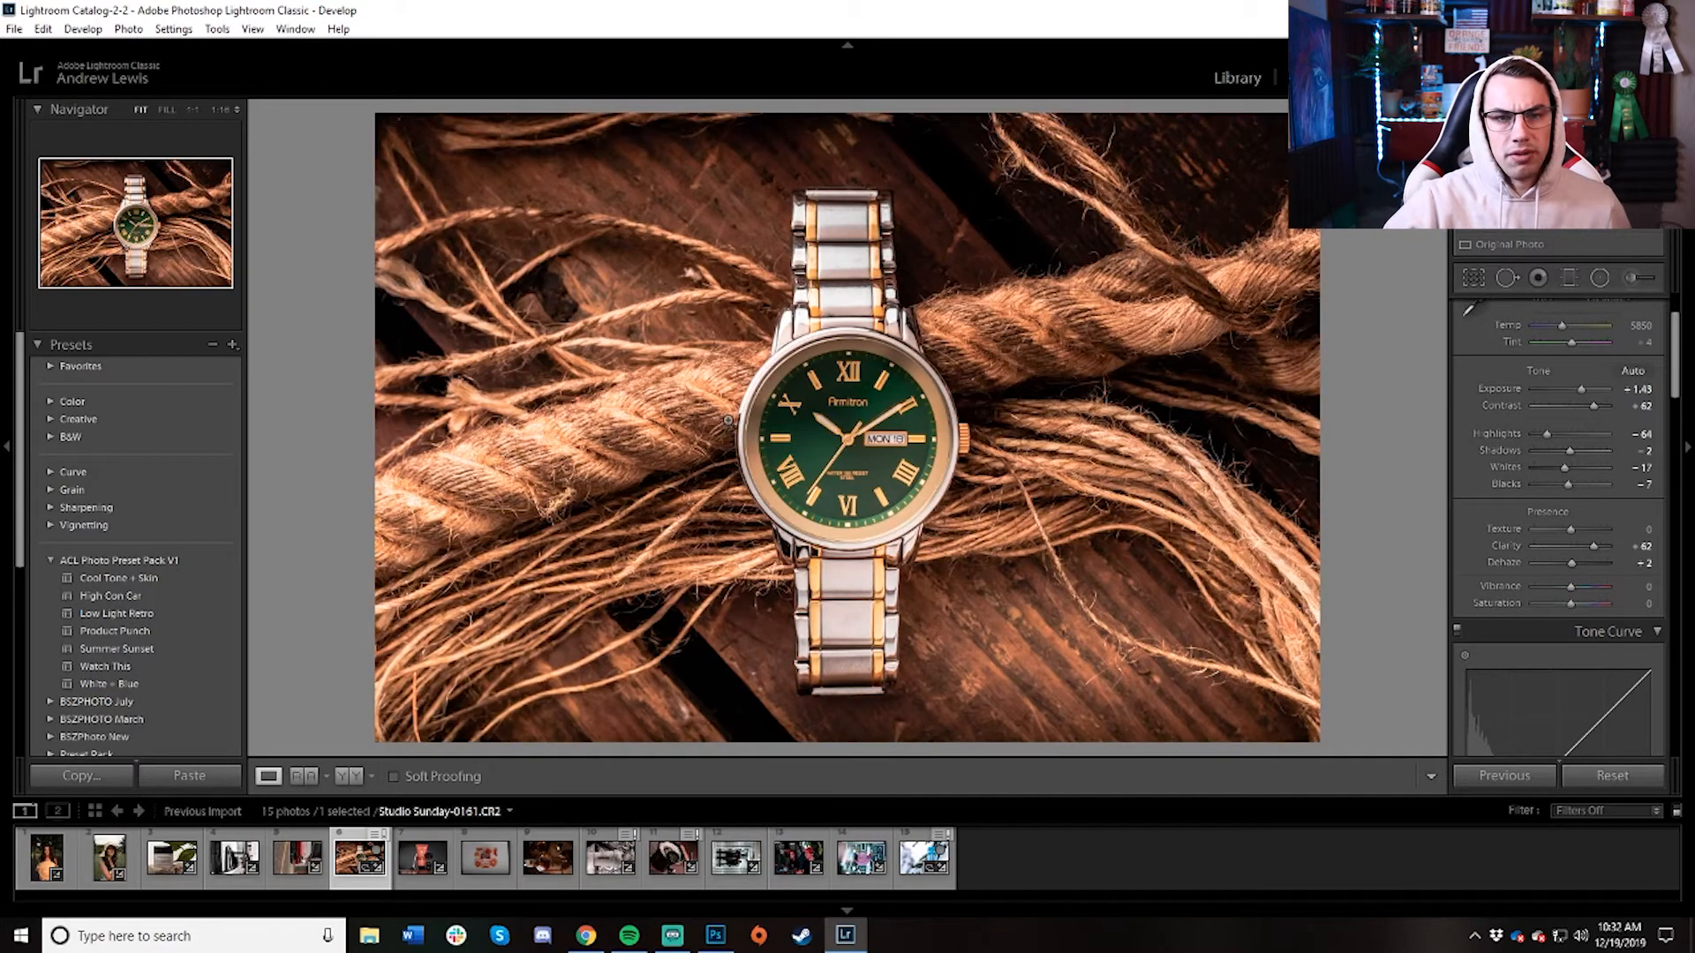
{"action": "left_click", "coordinate": [115, 667]}
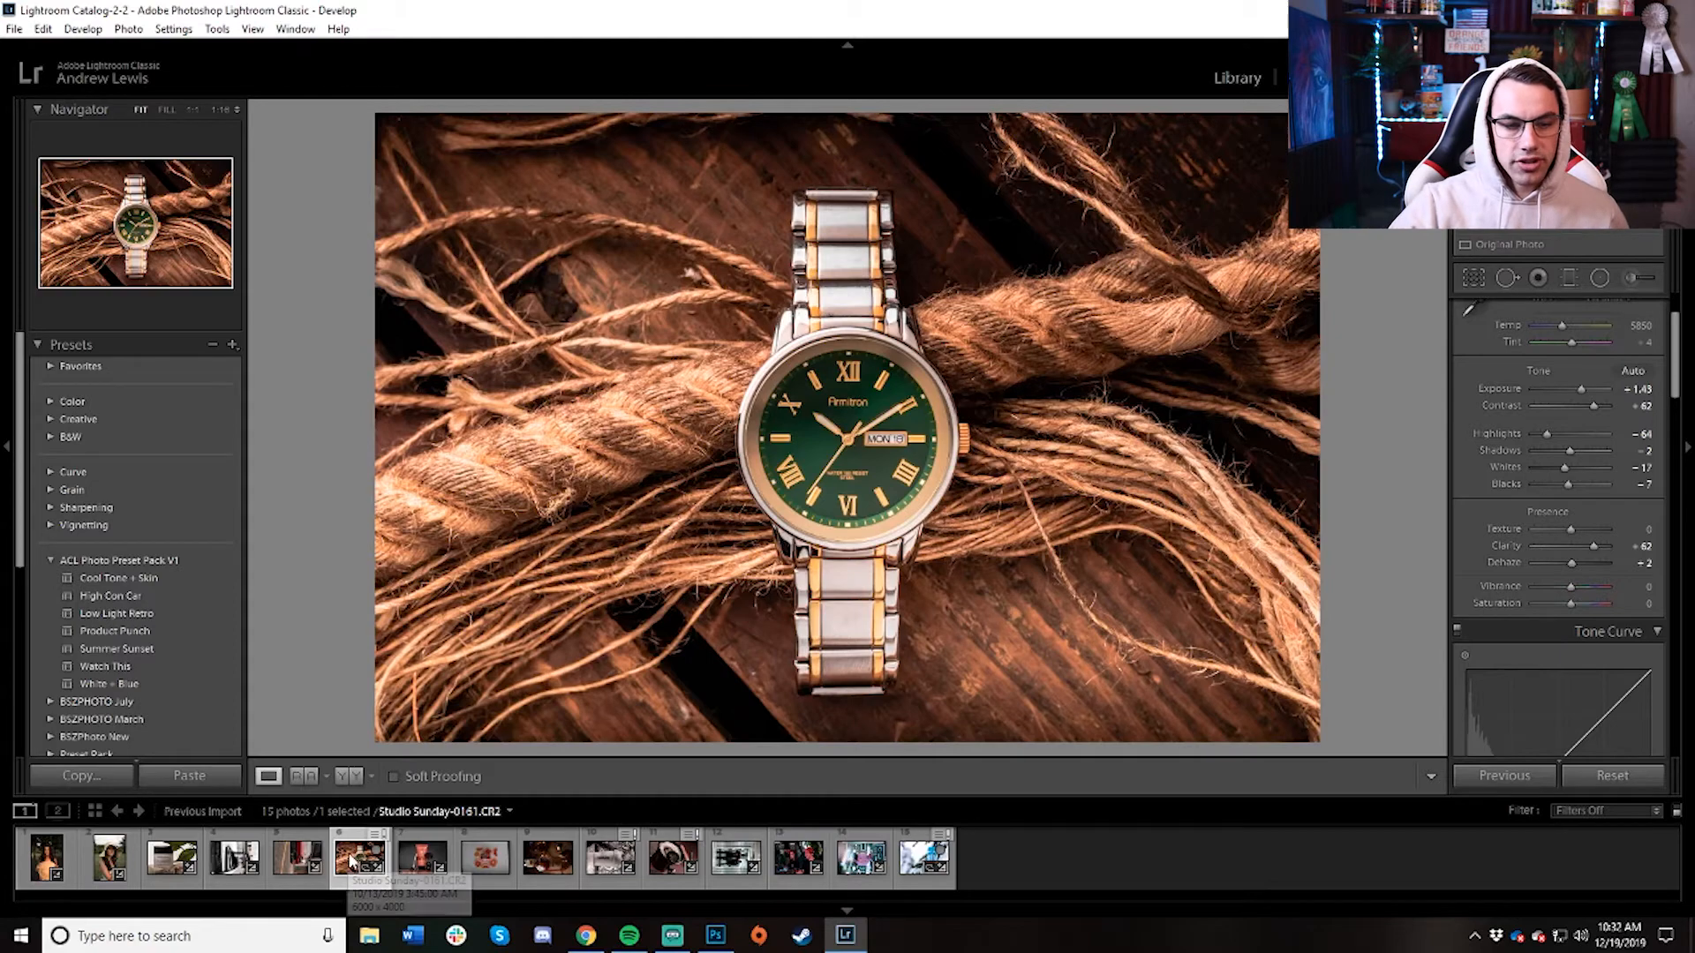
Open the watch photo as a Smart Object in Photoshop and switch to Photoshop.
{"action": "left_click", "coordinate": [129, 29]}
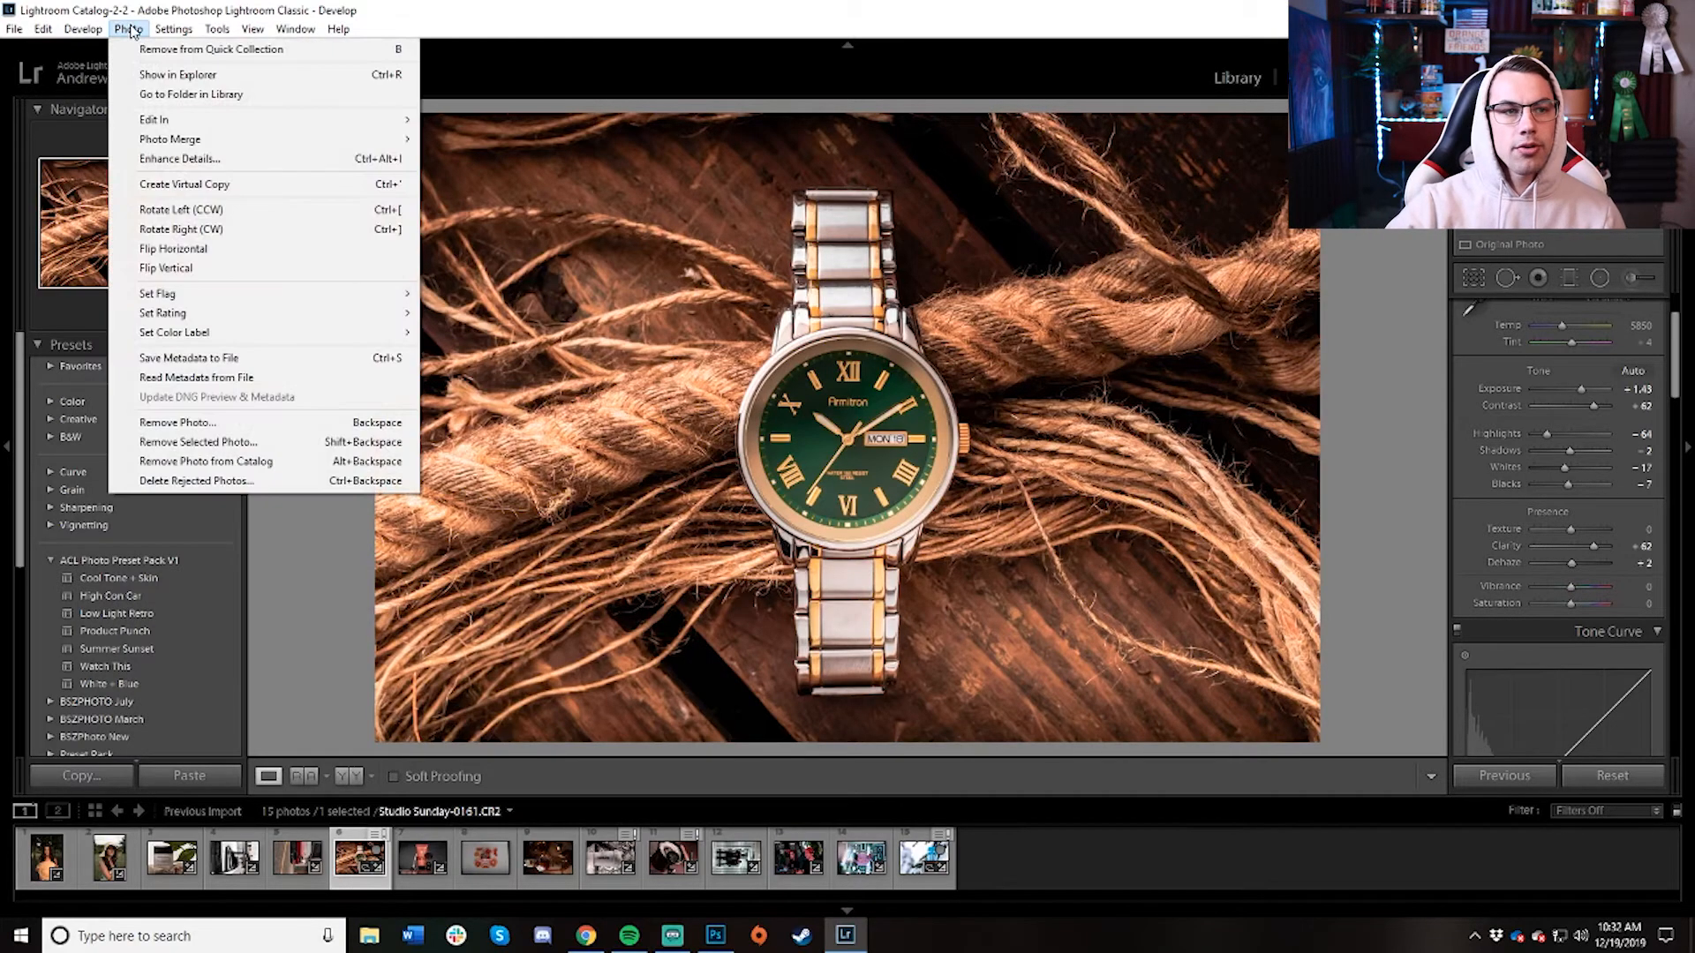
{"action": "mouse_move", "coordinate": [194, 122]}
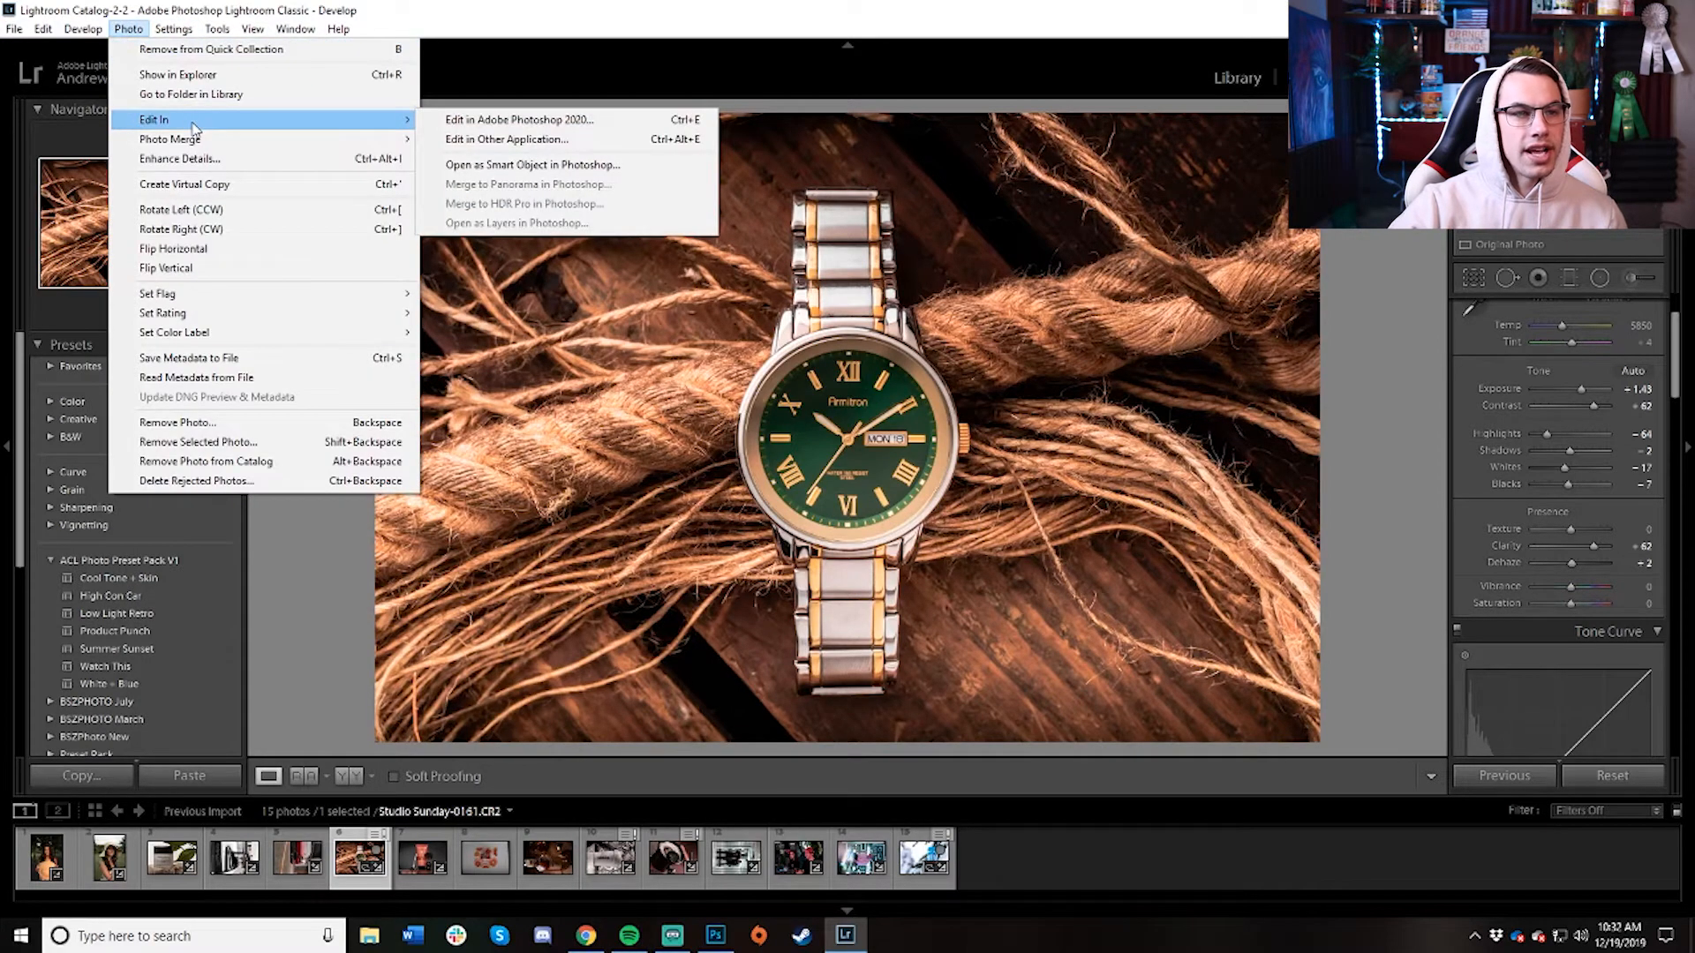
{"action": "left_click", "coordinate": [508, 168]}
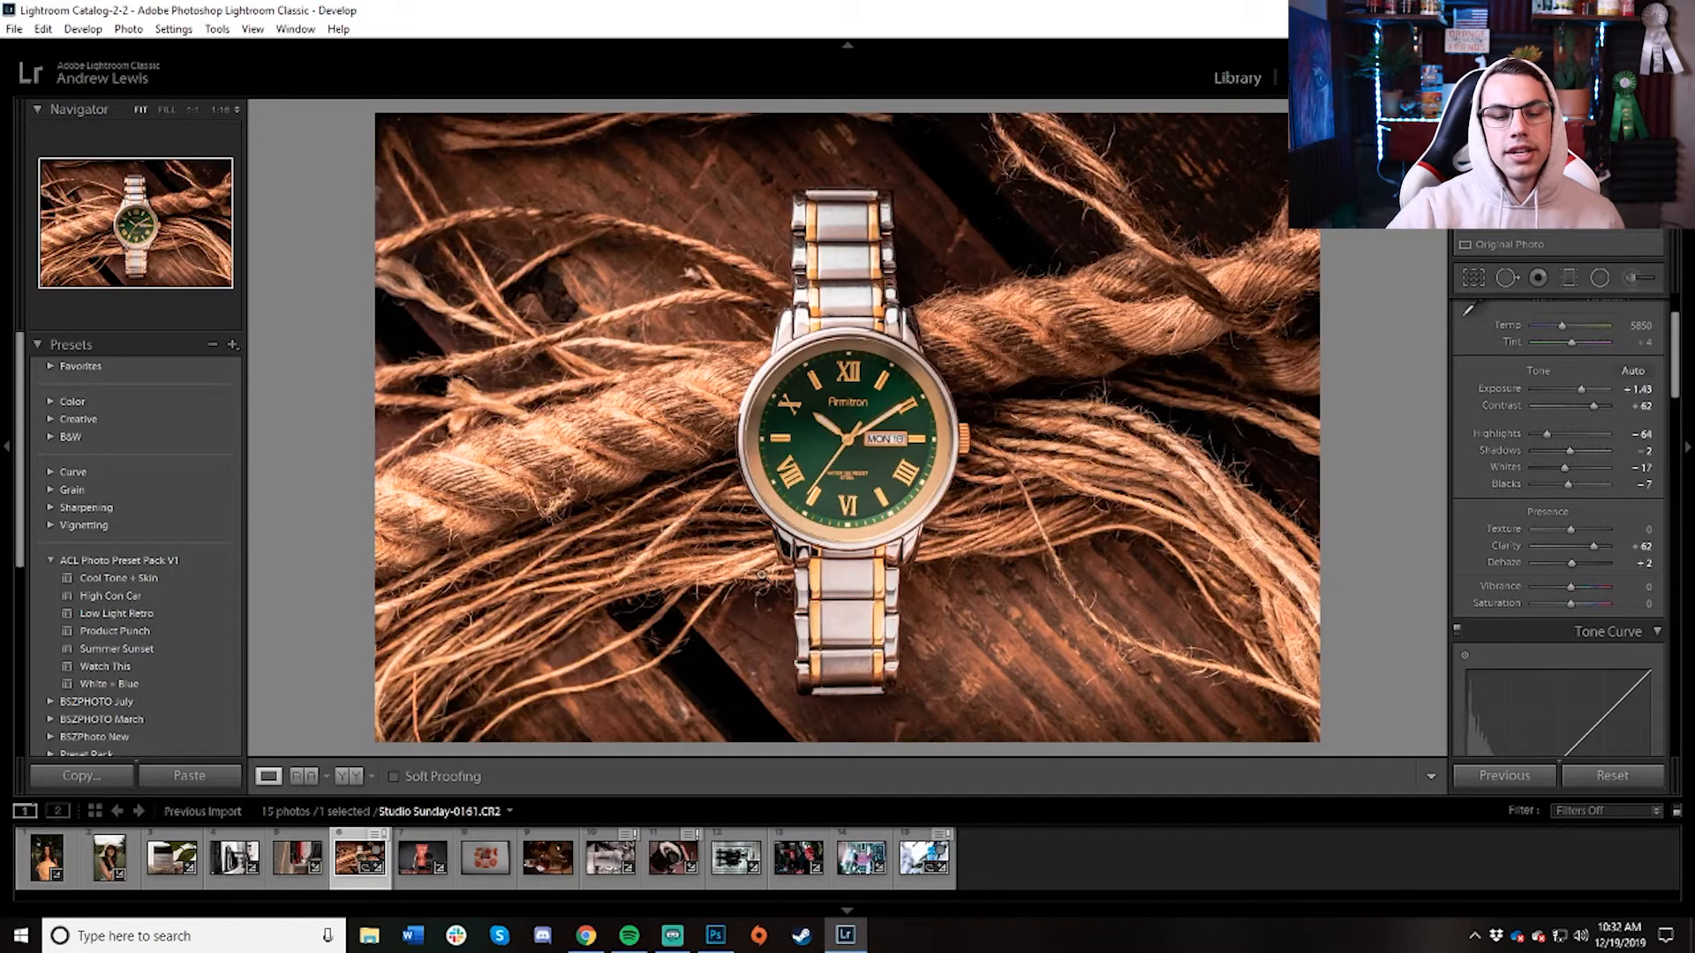
{"action": "left_click", "coordinate": [715, 935]}
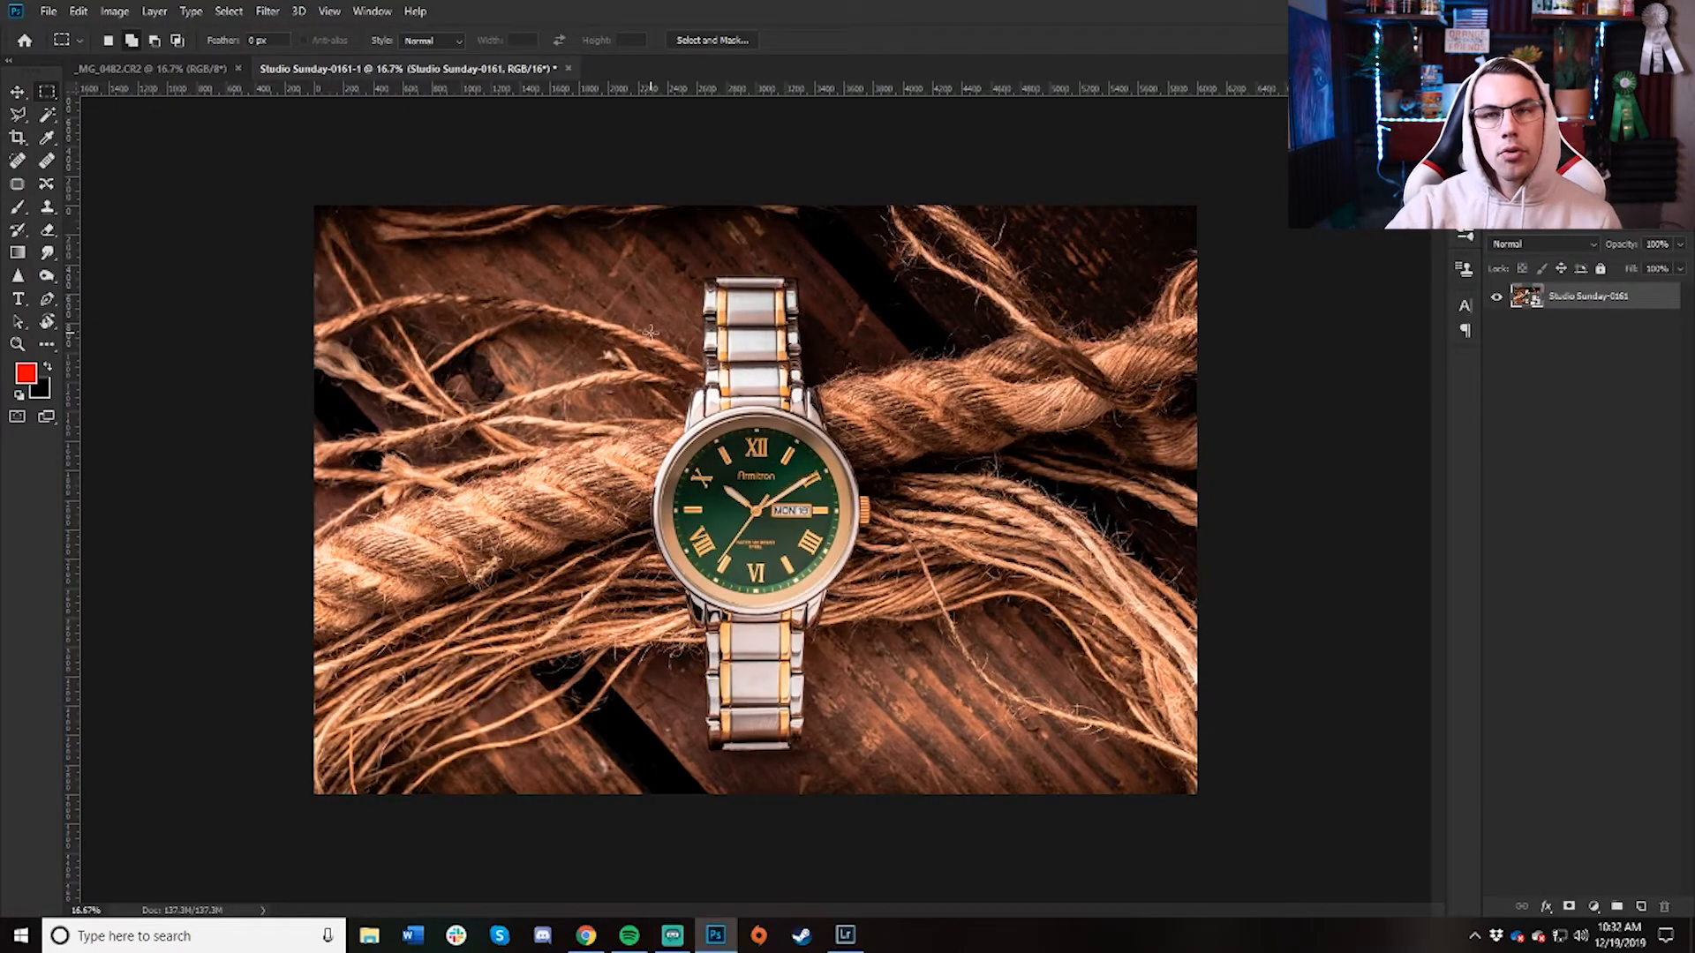
Open the watch Smart Object in Camera Raw and start saving its settings with all adjustments checked.
{"action": "double_click", "coordinate": [1532, 299]}
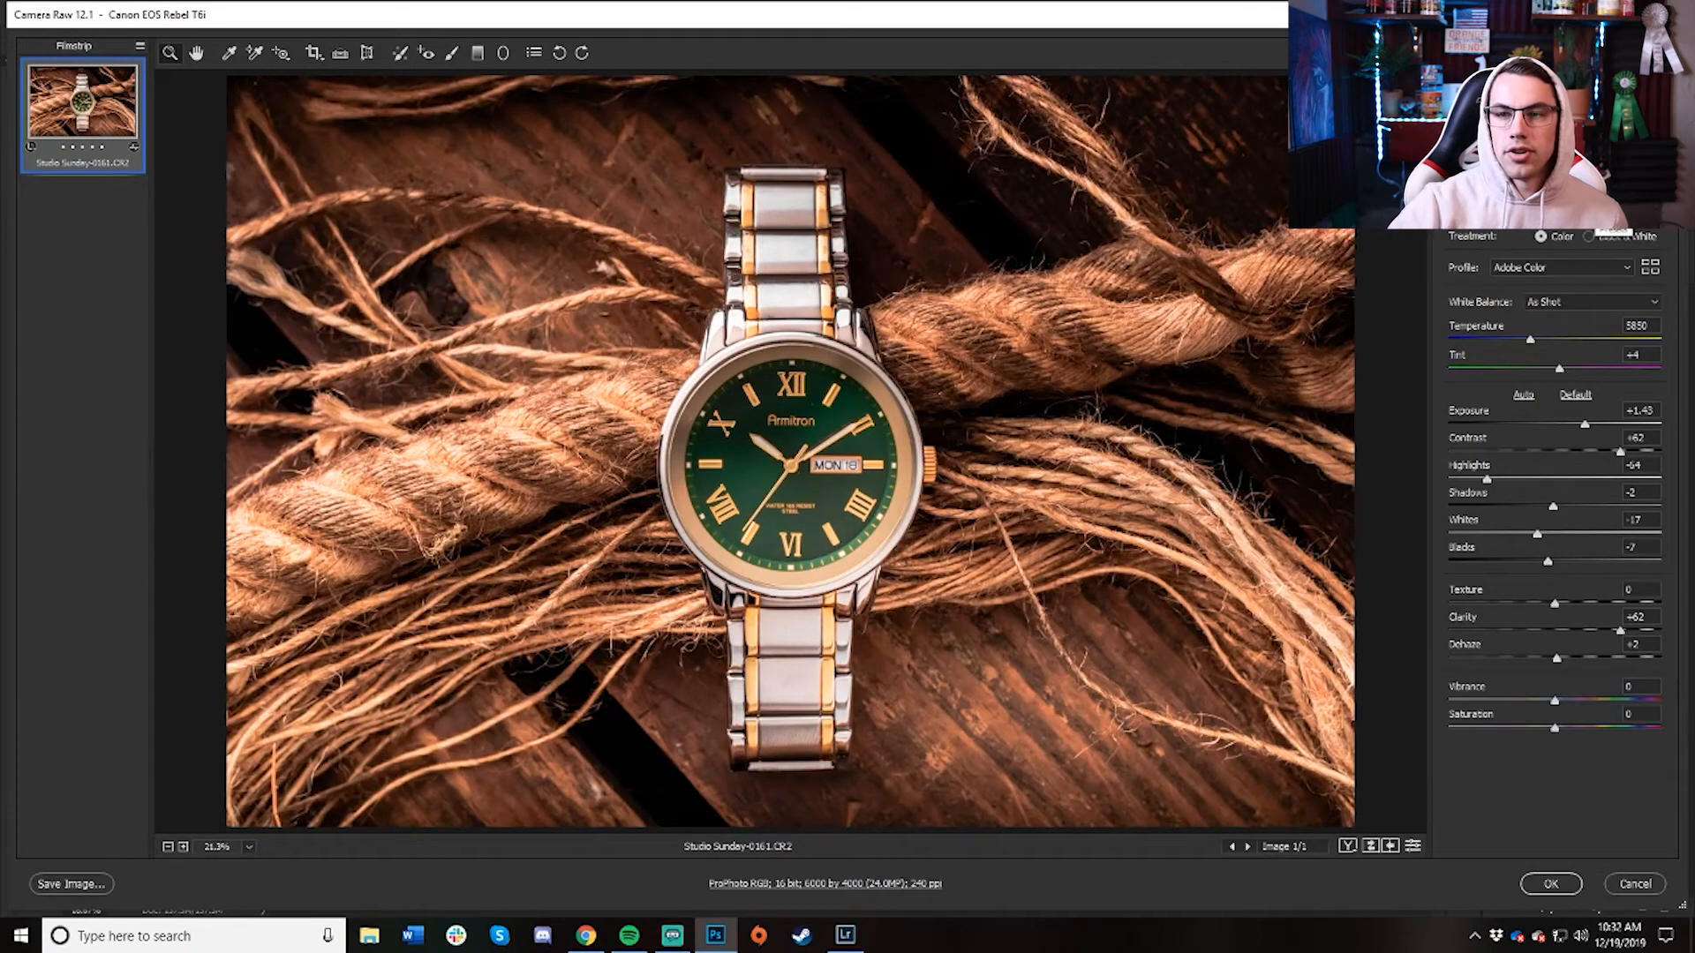
{"action": "left_click", "coordinate": [1599, 212]}
{"action": "left_click", "coordinate": [1669, 224]}
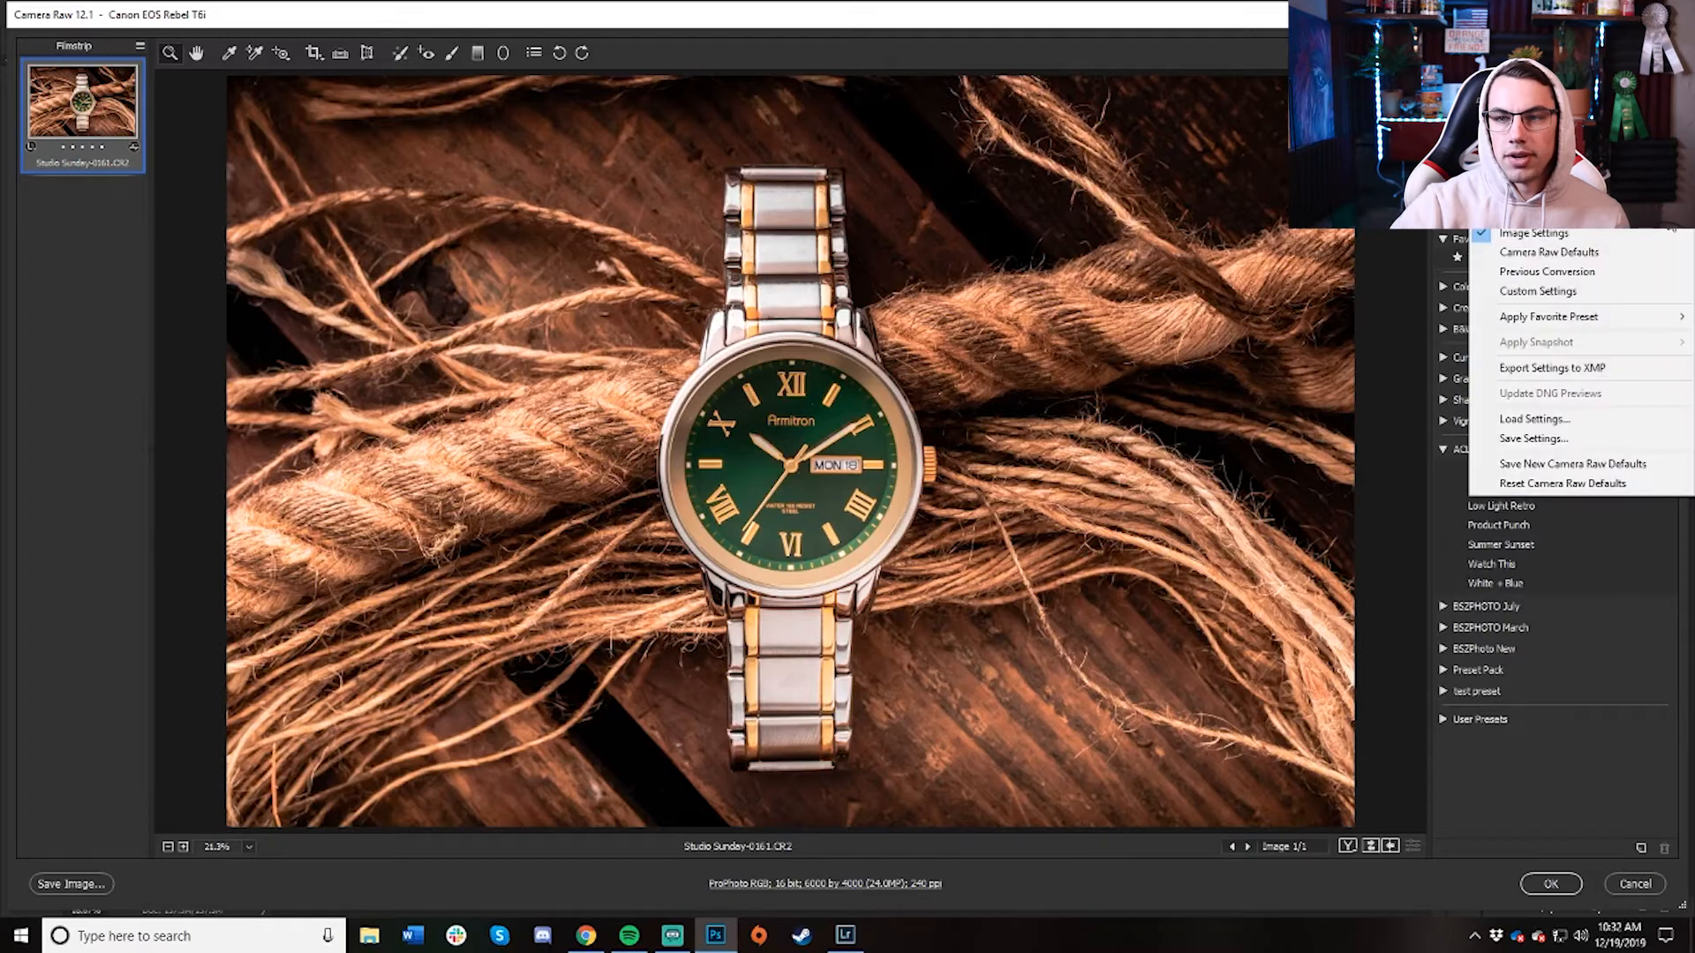
{"action": "left_click", "coordinate": [1556, 447]}
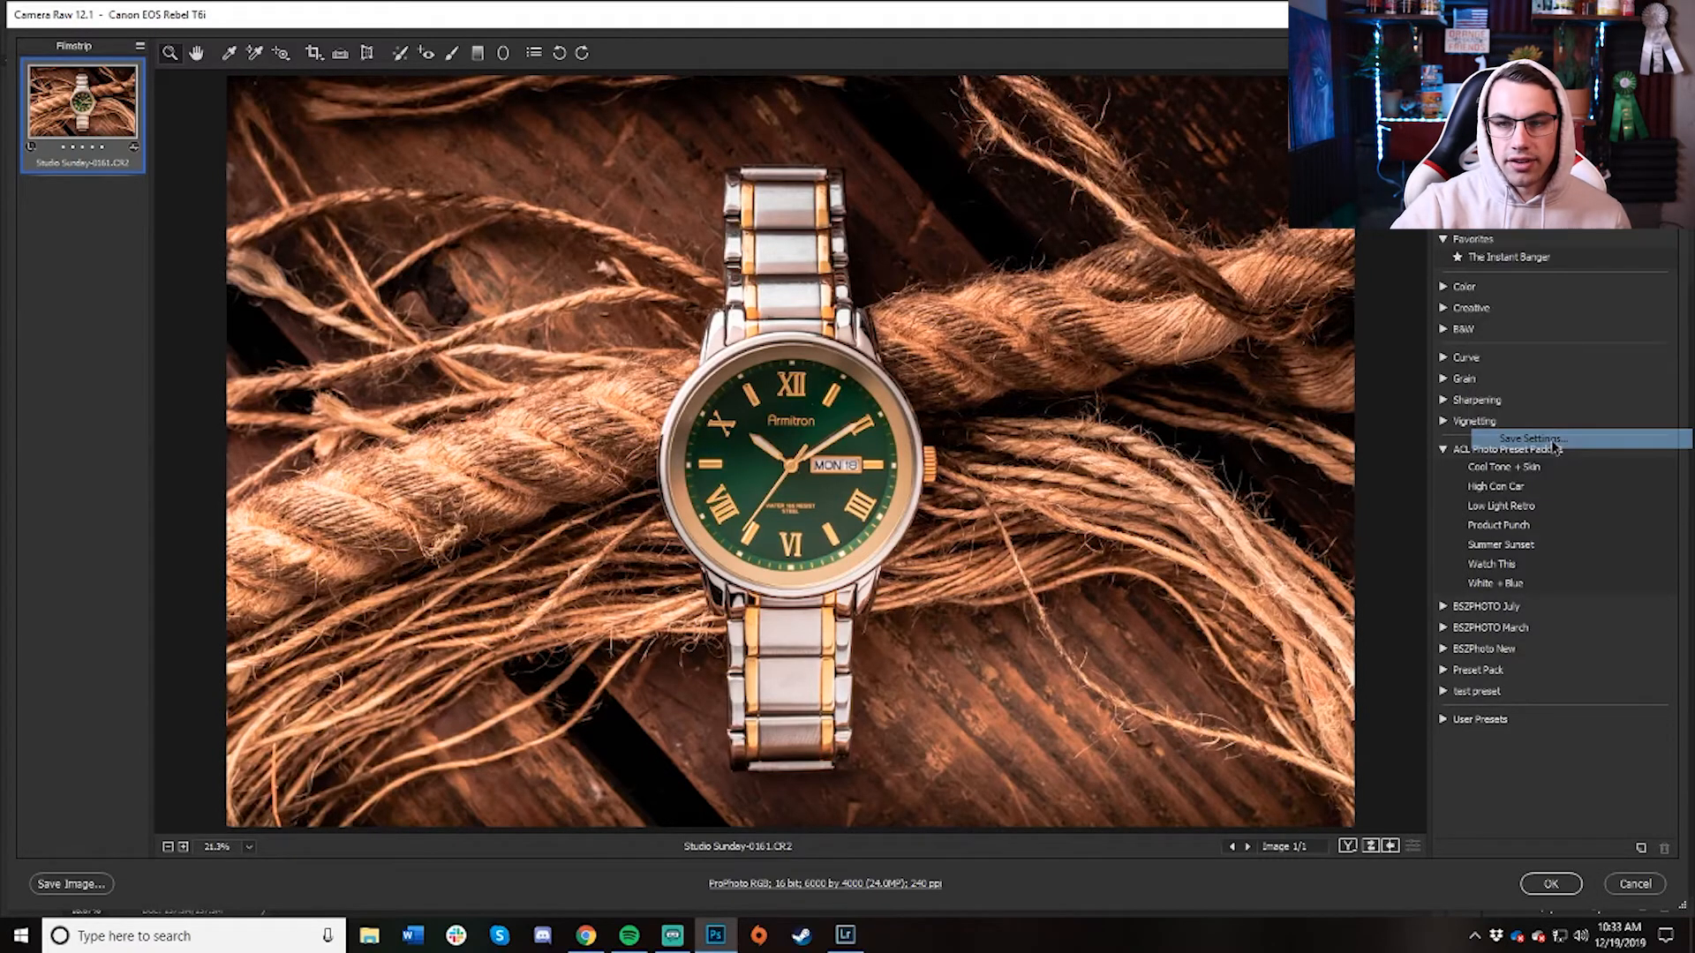
{"action": "left_click", "coordinate": [998, 174]}
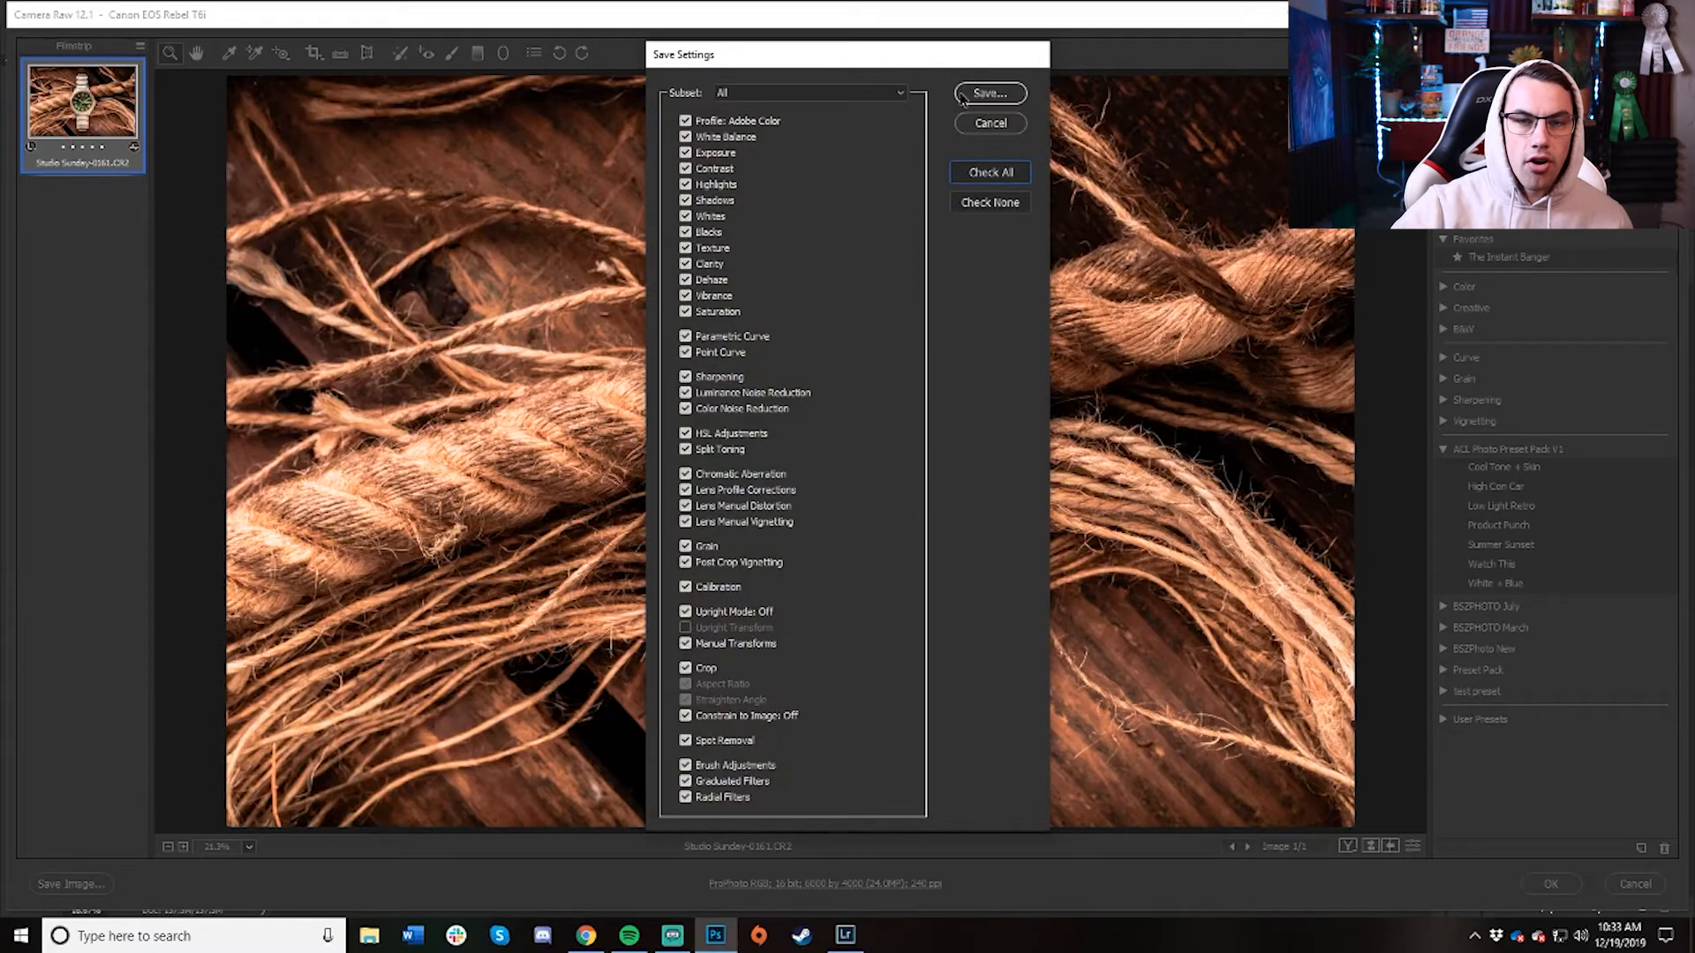
{"action": "left_click", "coordinate": [991, 93]}
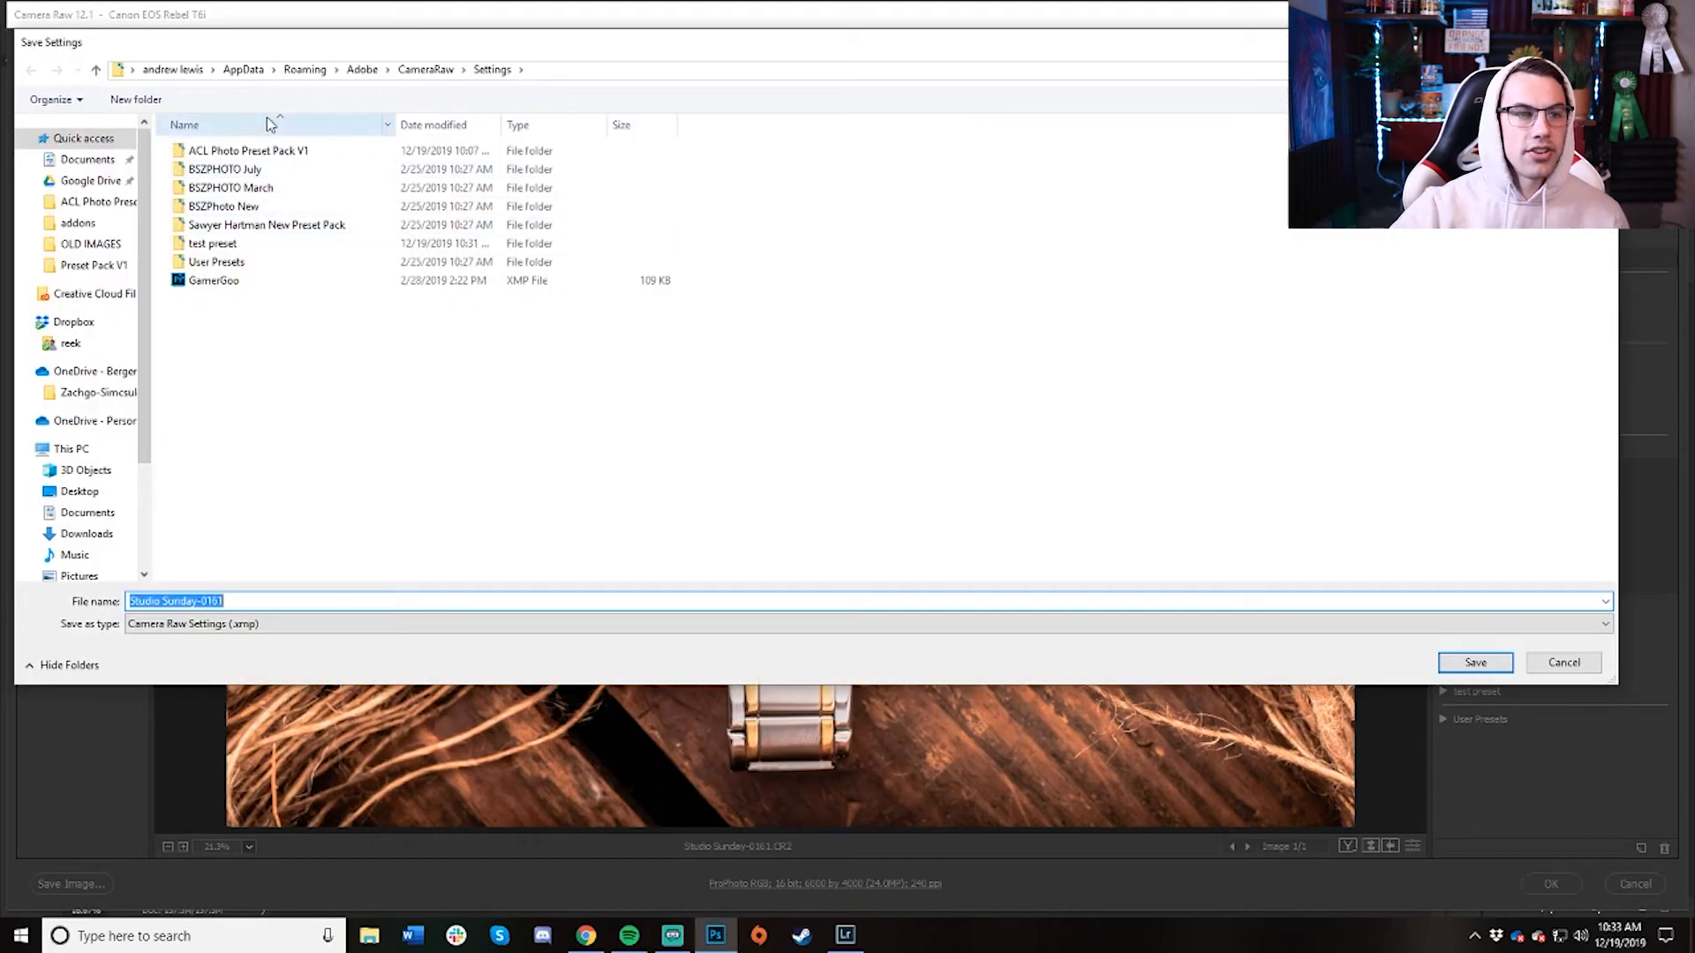
Save the Camera Raw settings as "Watch This Test PSD" in the "test preset" folder.
{"action": "double_click", "coordinate": [261, 155]}
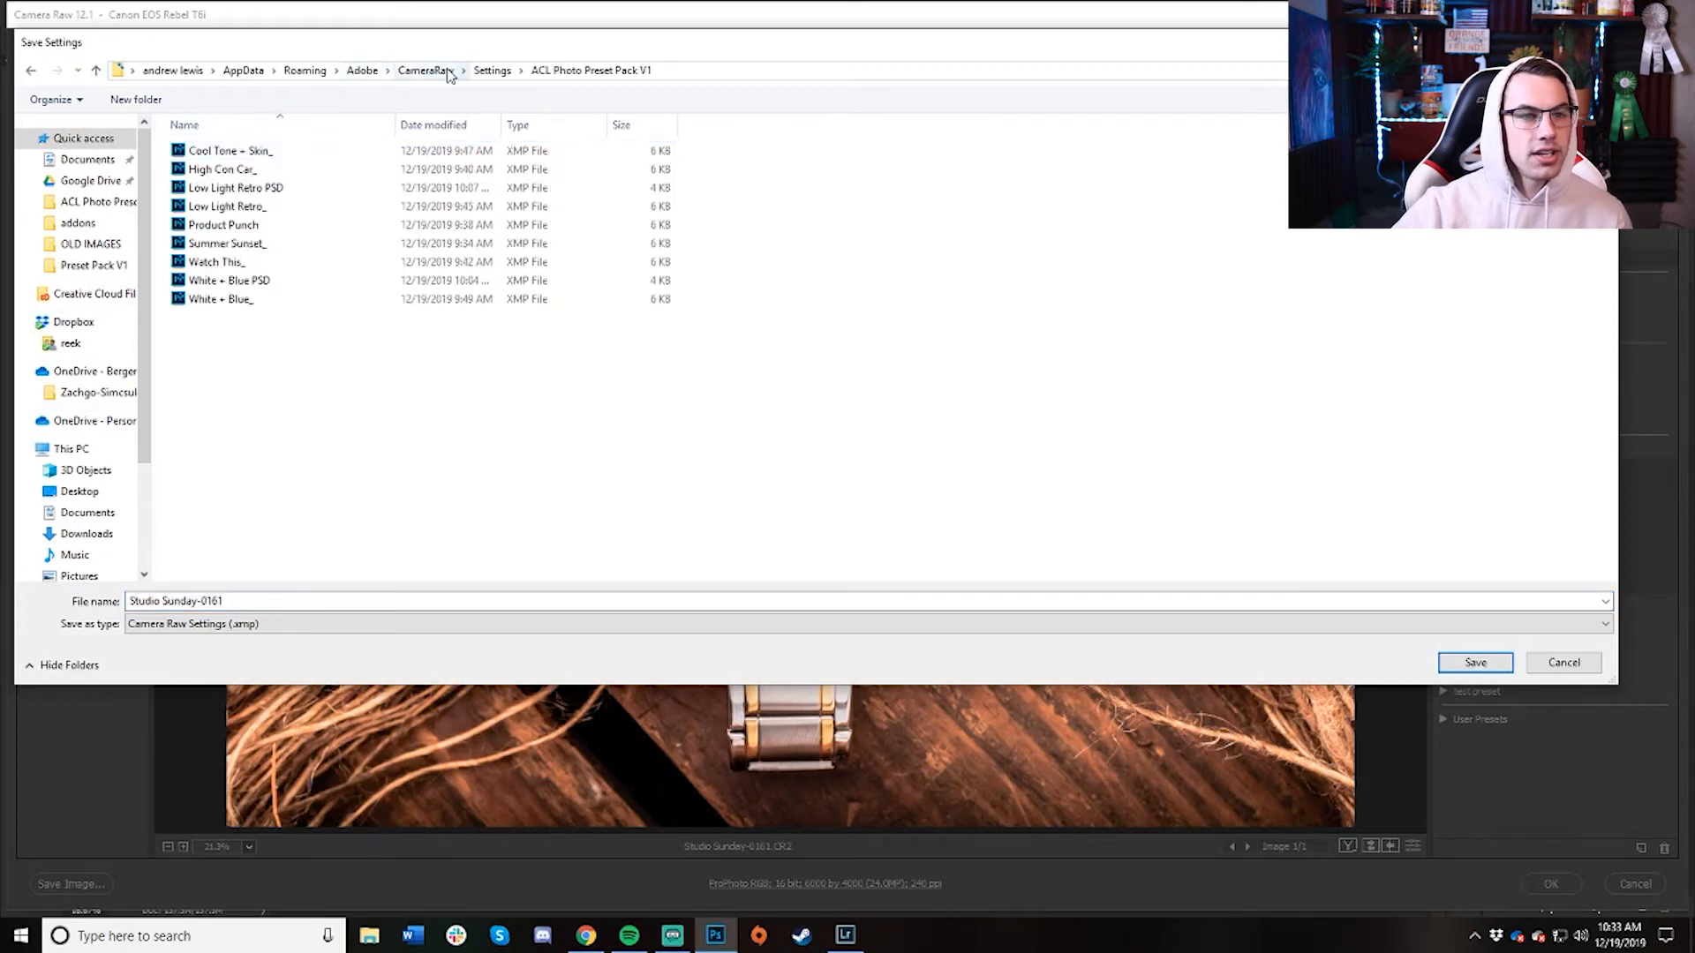
{"action": "left_click", "coordinate": [497, 71]}
{"action": "double_click", "coordinate": [223, 245]}
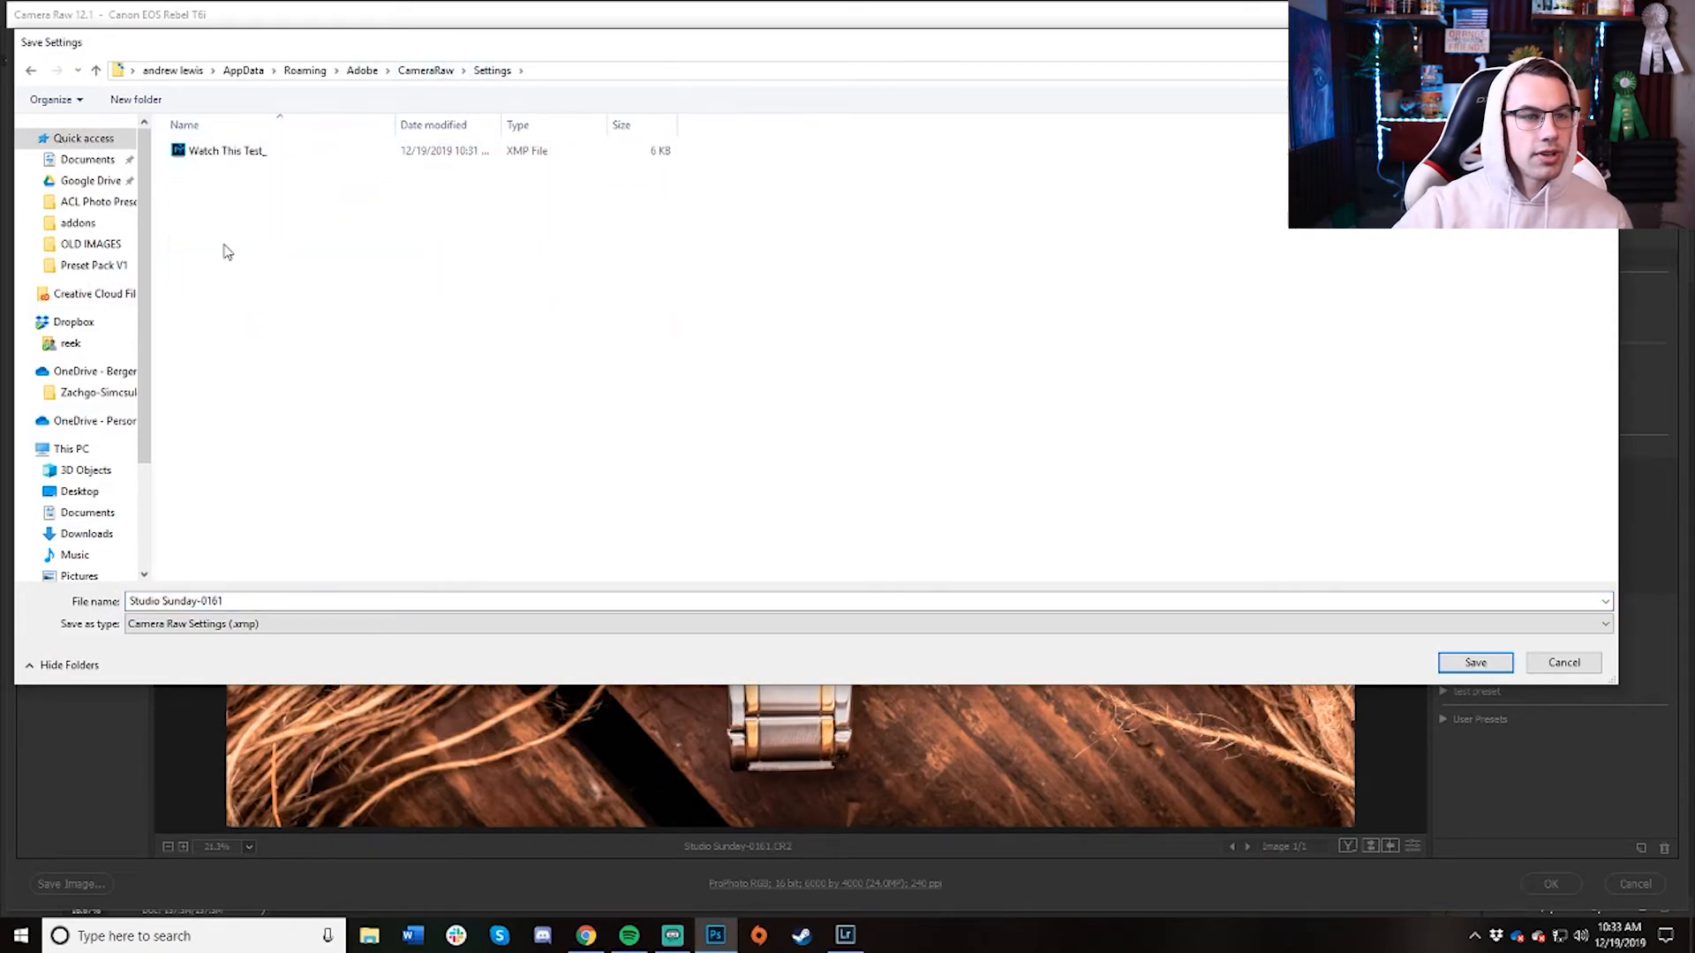
{"action": "left_click", "coordinate": [238, 152]}
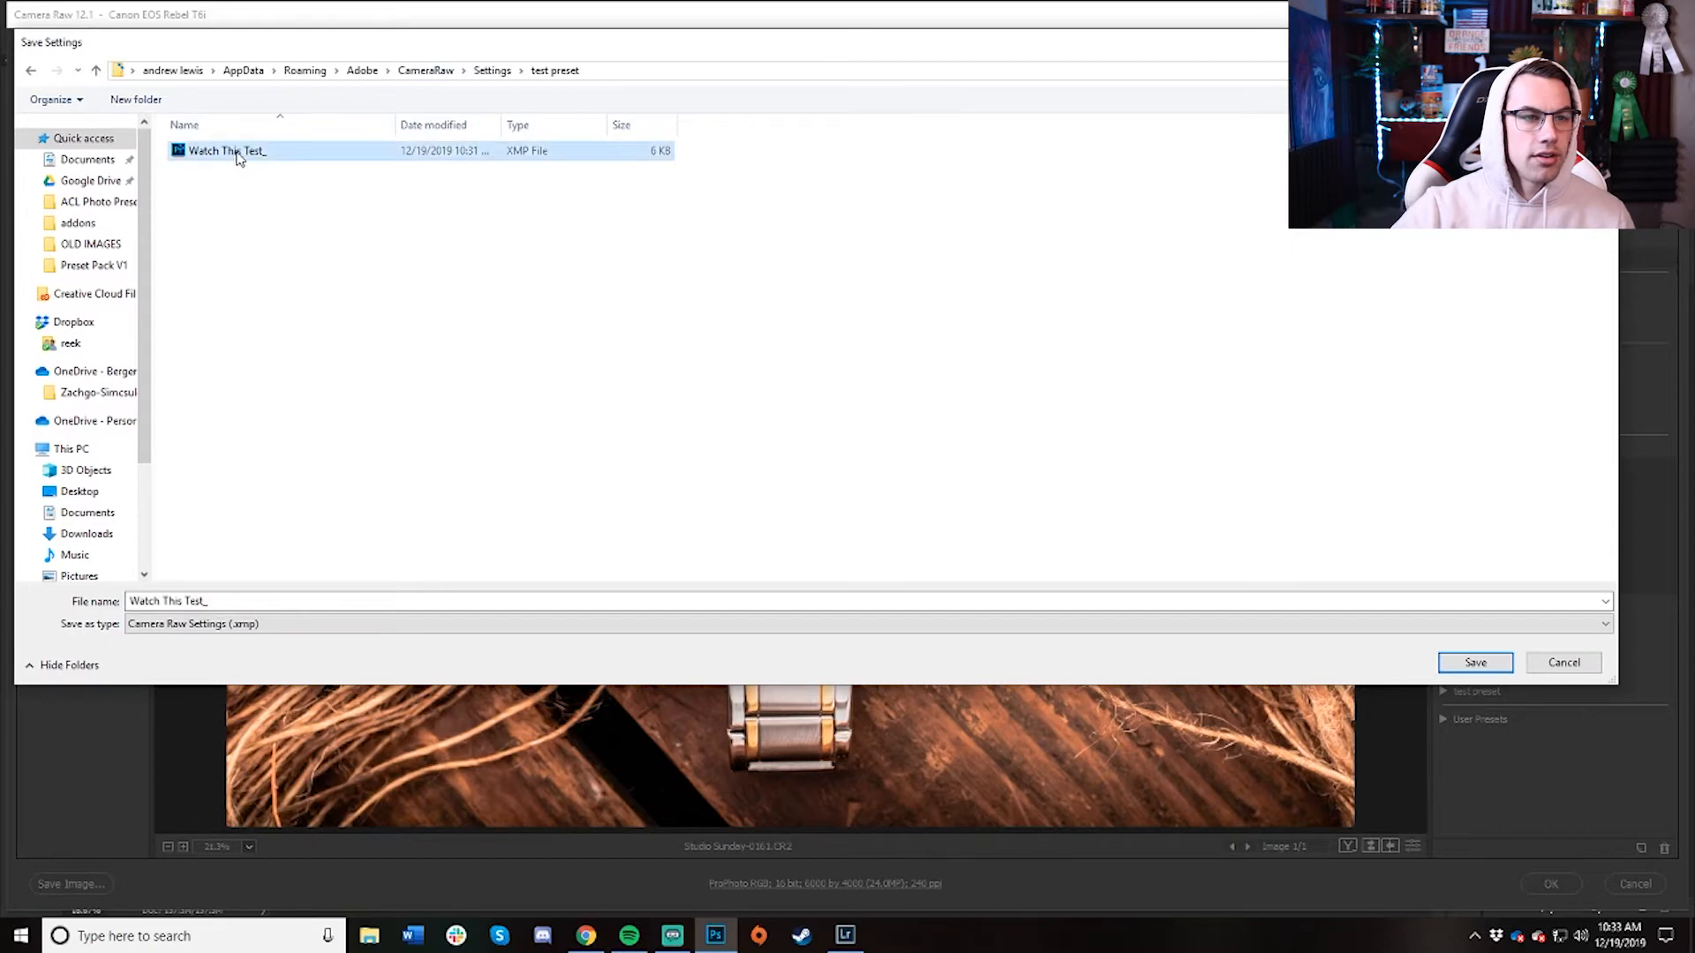
{"action": "left_click", "coordinate": [251, 603]}
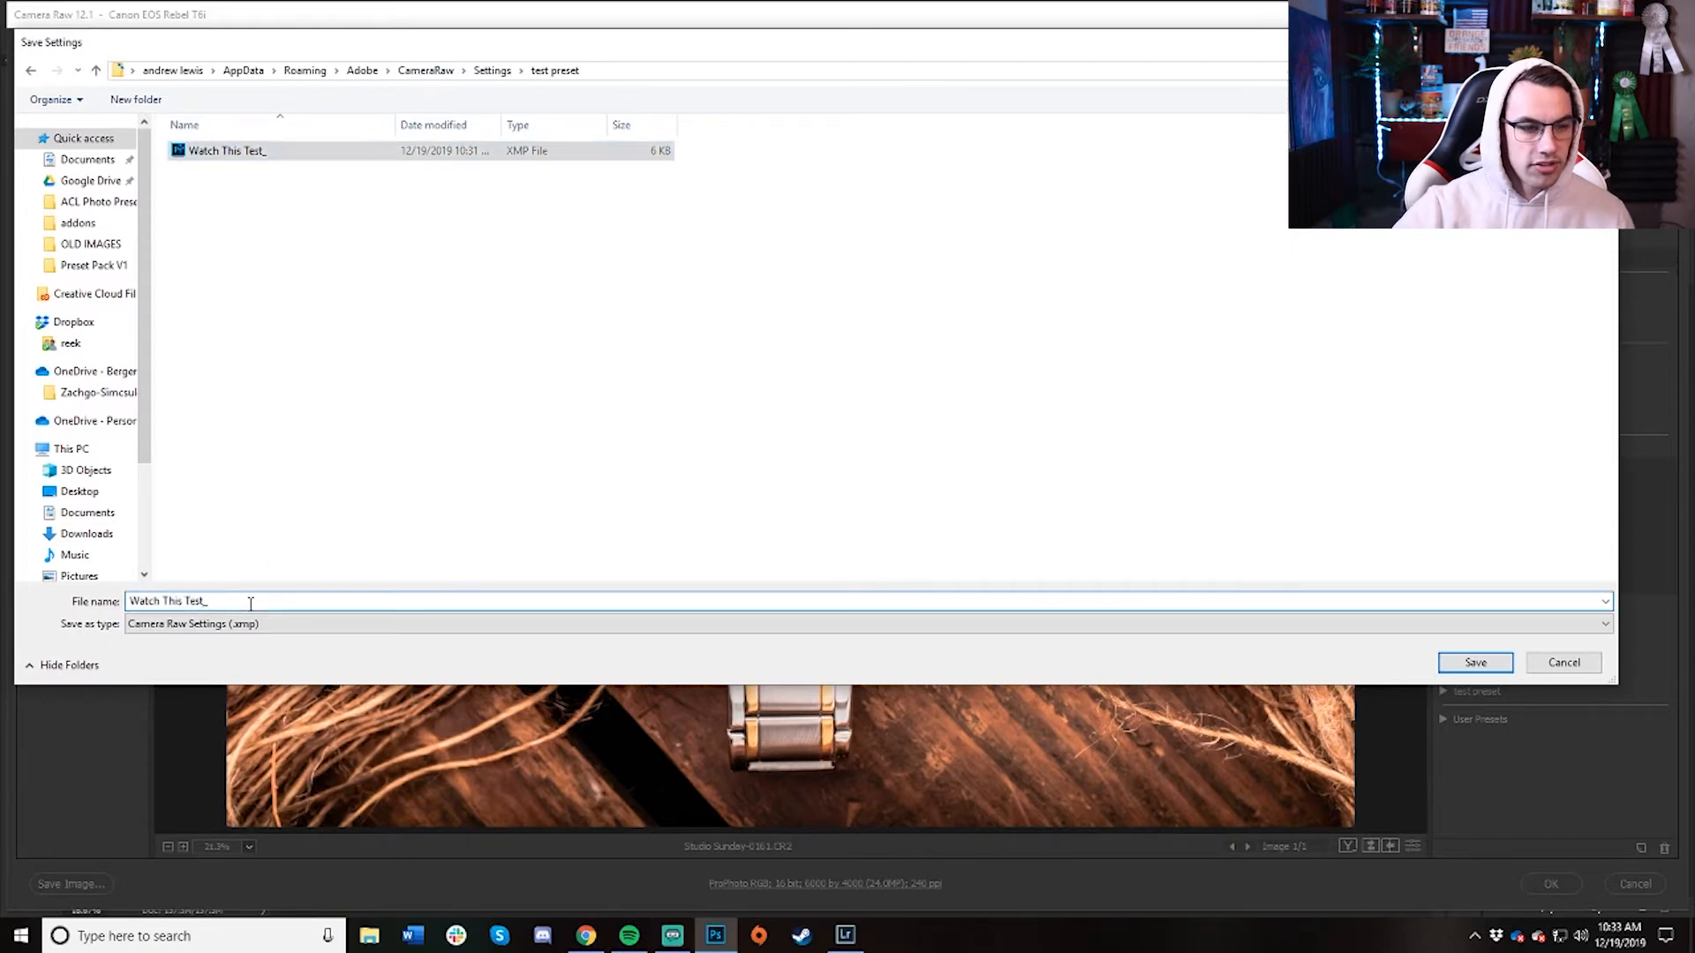
{"action": "key", "text": "BackSpace"}
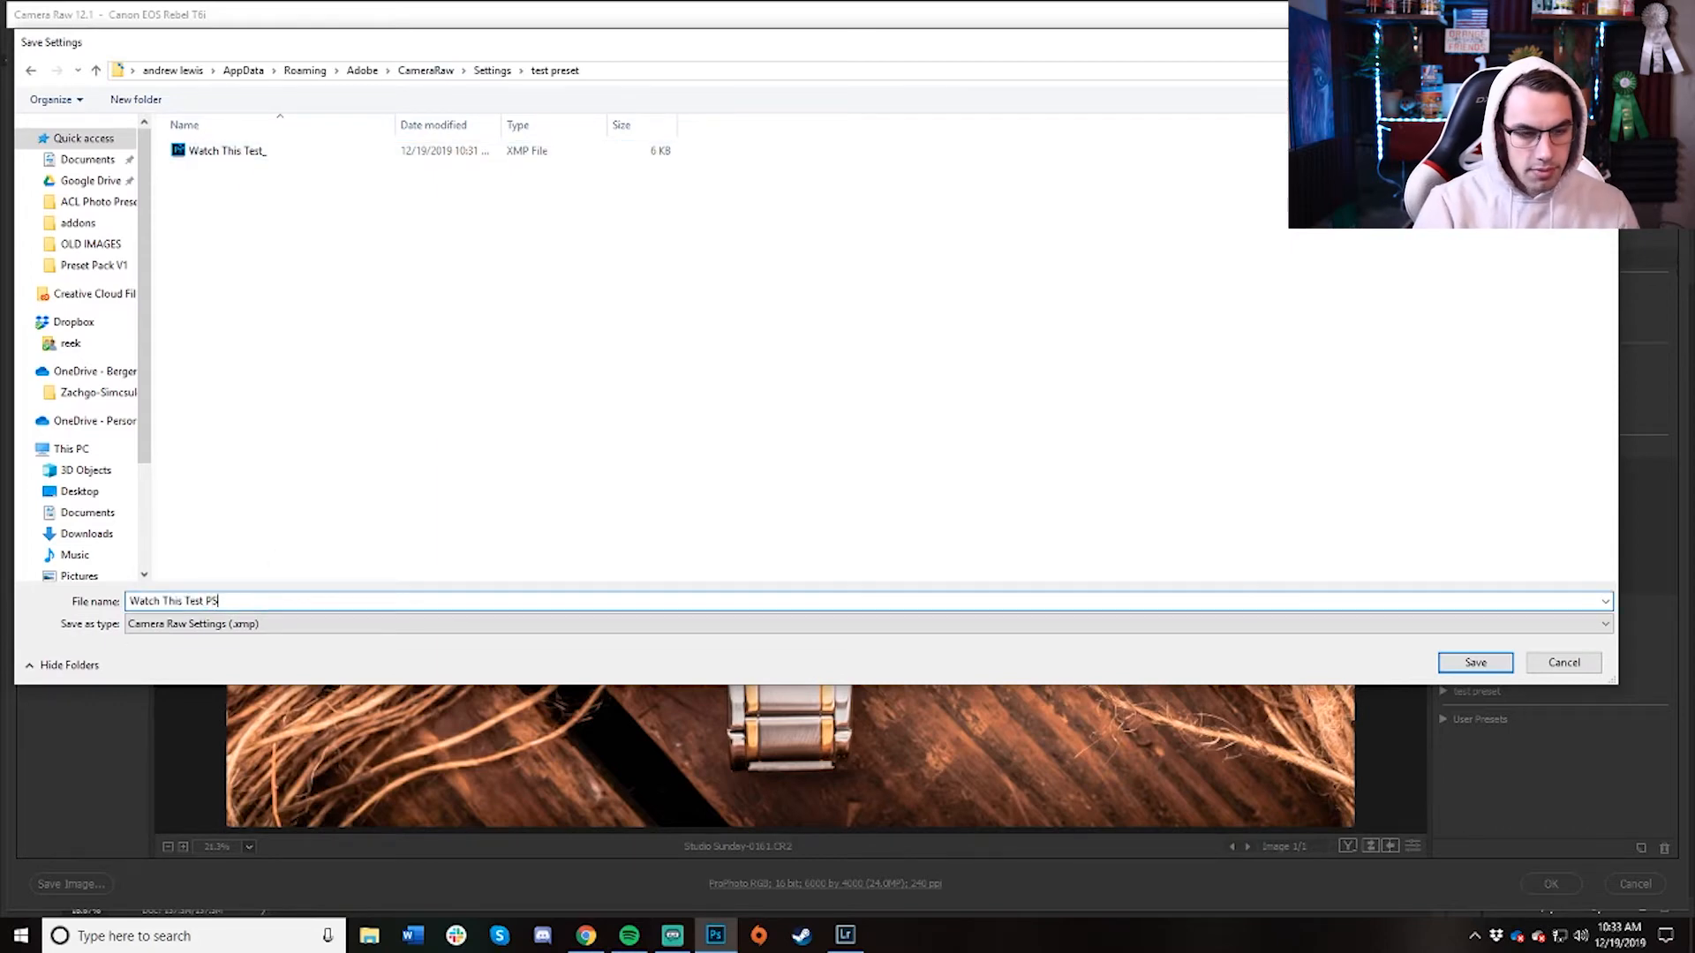
{"action": "type", "text": "PSD"}
{"action": "key", "text": "Return"}
Accept the Camera Raw dialog, quit Photoshop without saving the open documents, and relaunch it.
{"action": "left_click", "coordinate": [1554, 888]}
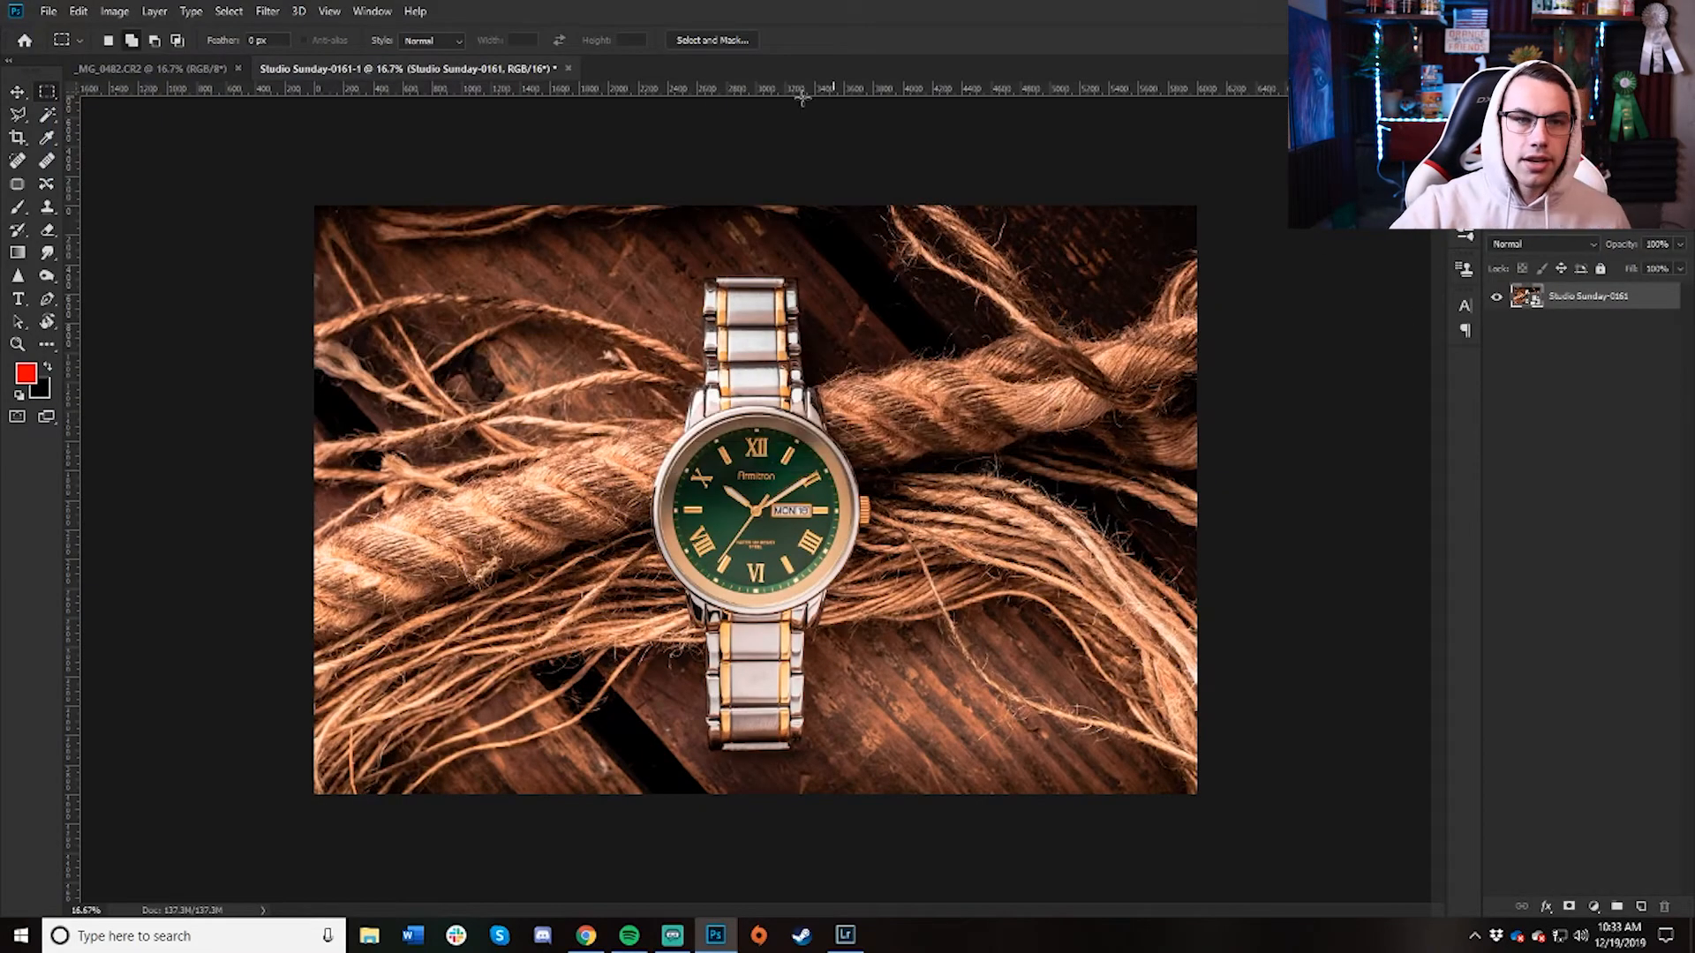
{"action": "key", "text": "ctrl+q"}
{"action": "left_click", "coordinate": [844, 347]}
{"action": "left_click", "coordinate": [845, 347]}
{"action": "left_click", "coordinate": [177, 936]}
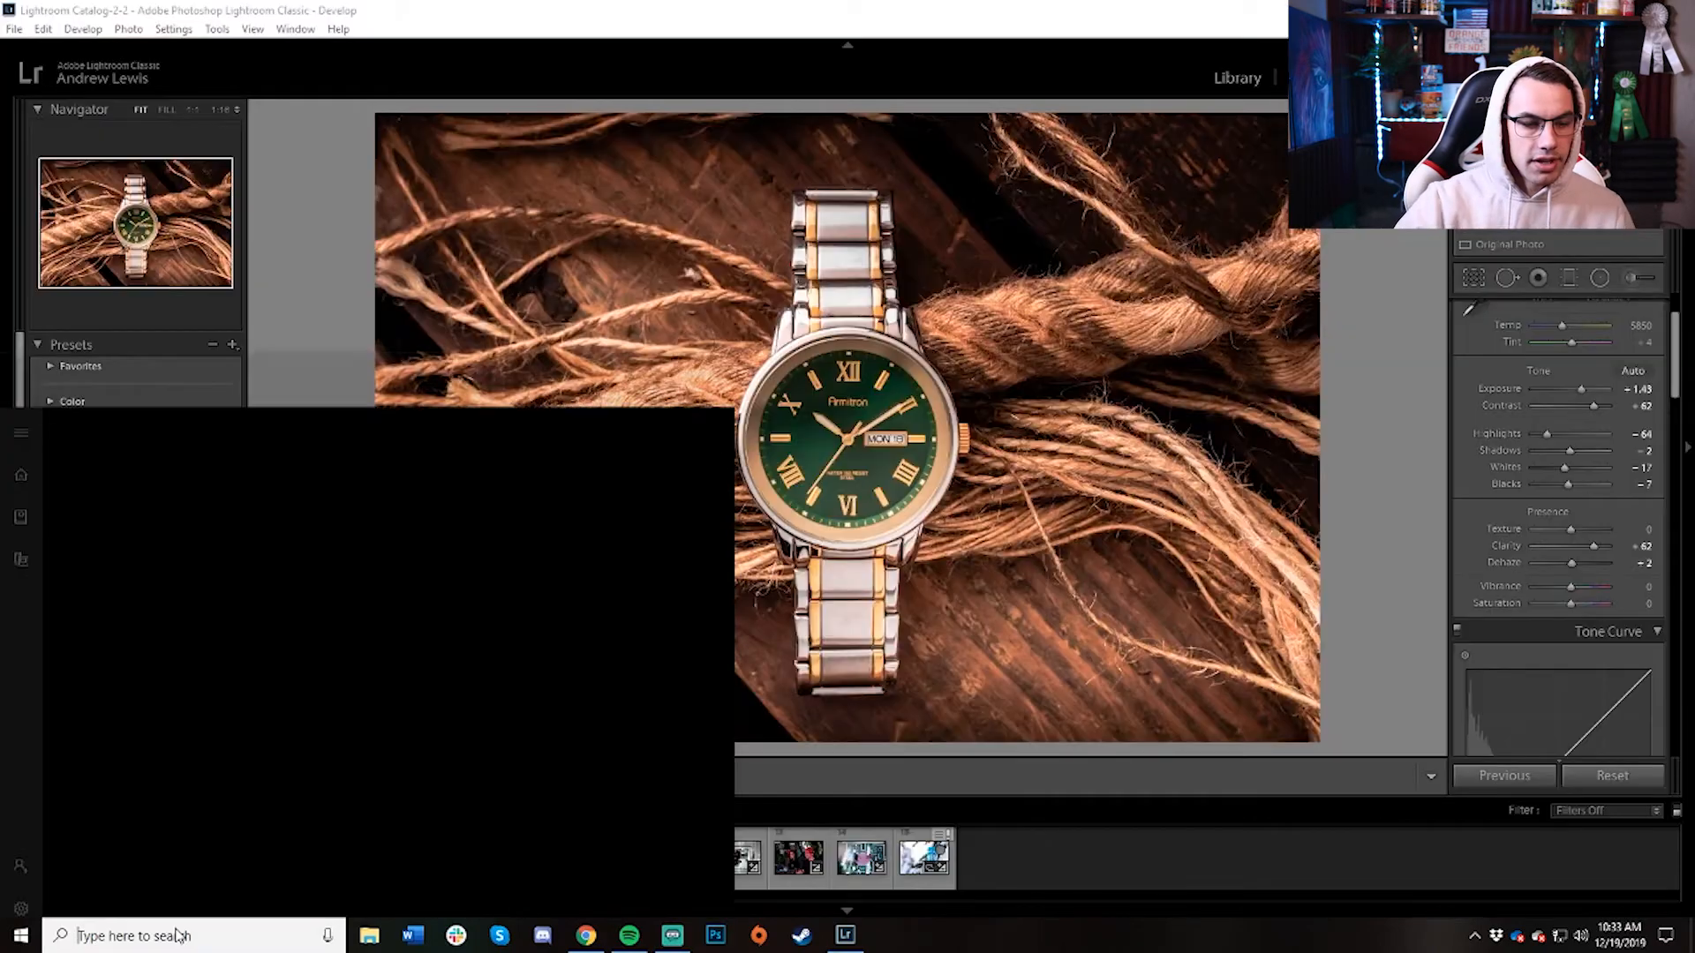
{"action": "left_click", "coordinate": [717, 935]}
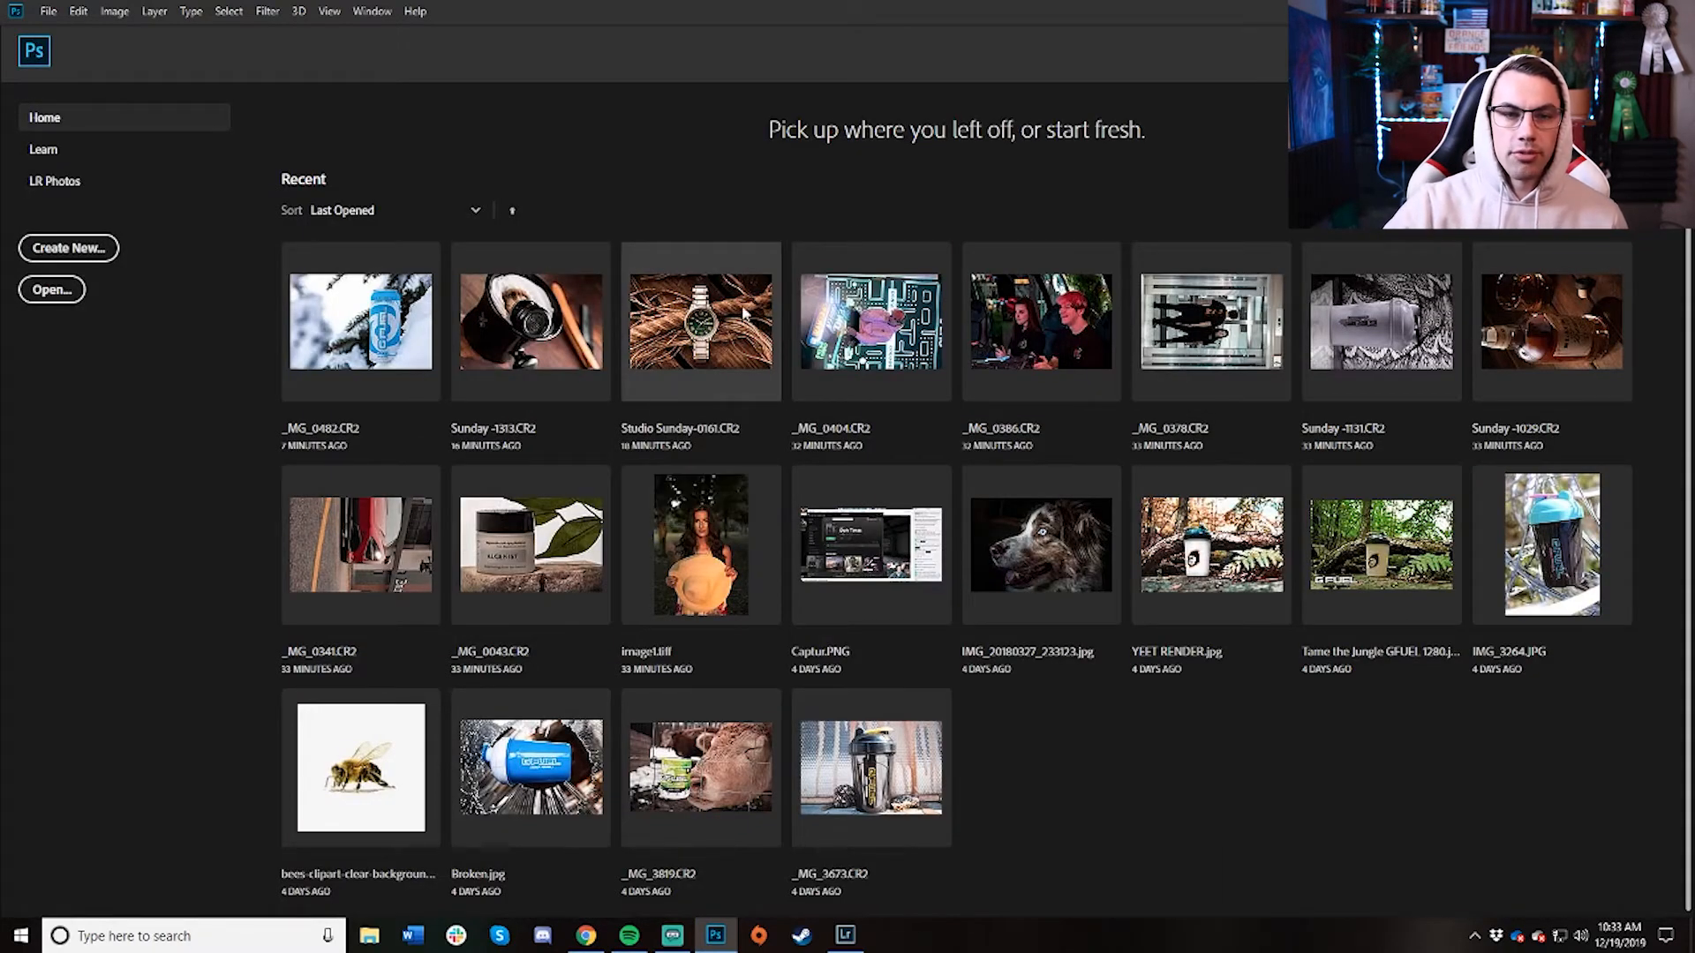
Open the recent photo Studio Sunday-0161.CR2 and reset it to the Camera Raw defaults.
{"action": "left_click", "coordinate": [716, 329]}
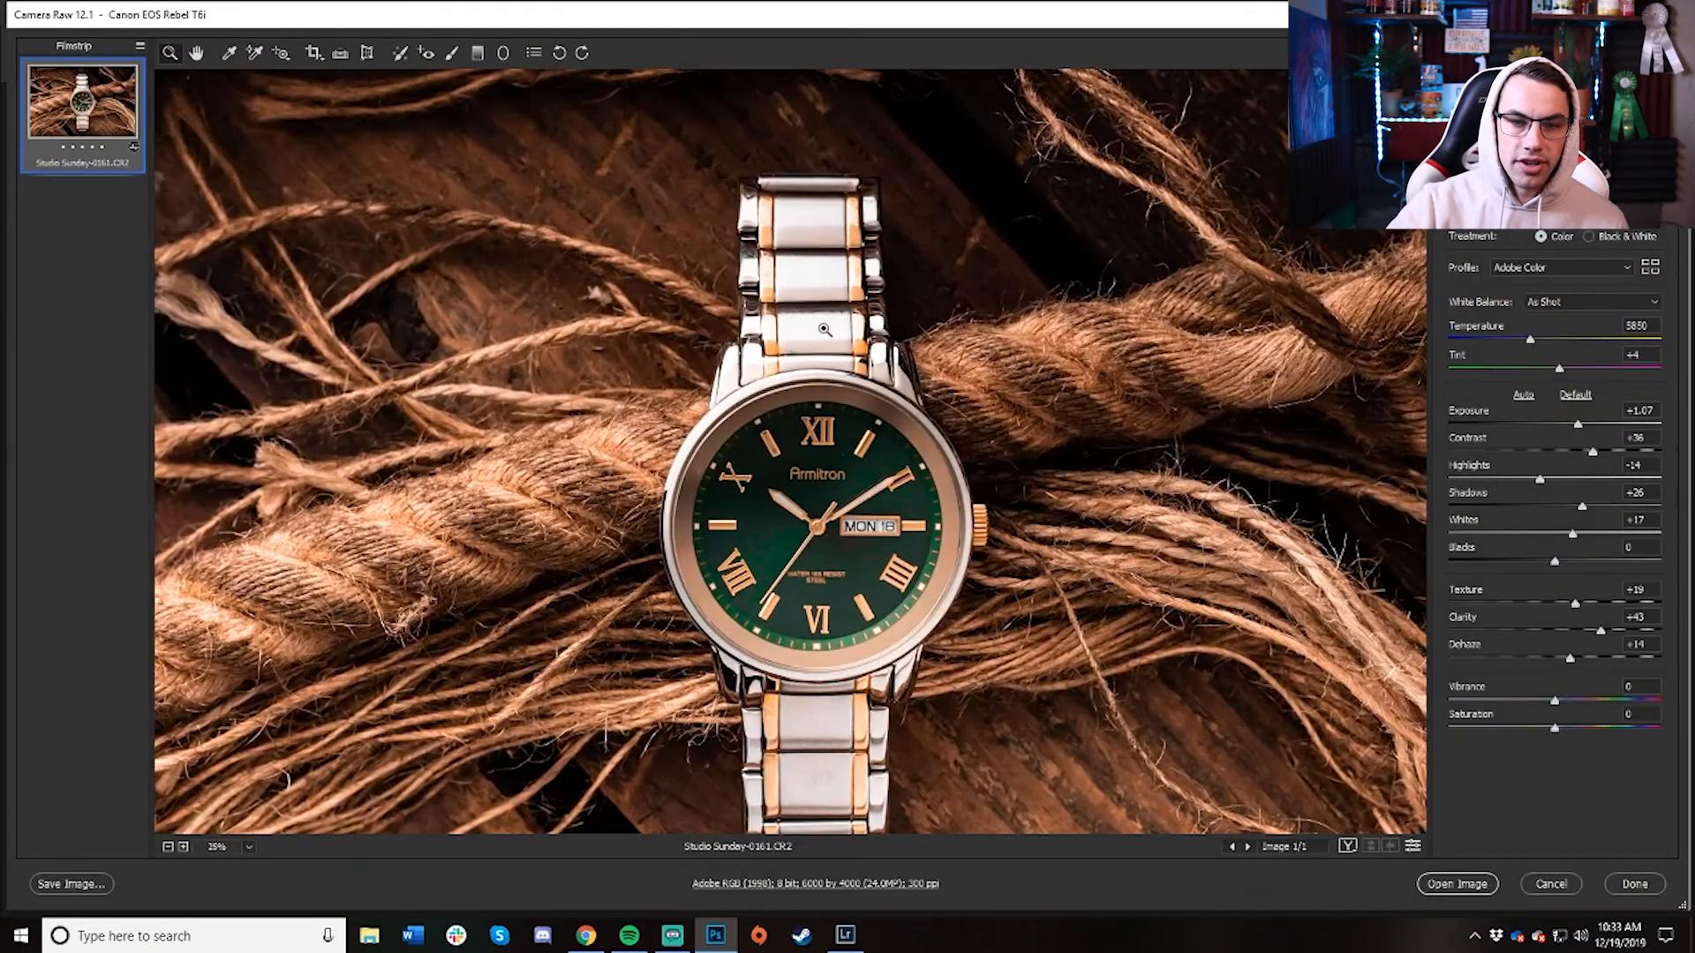
{"action": "left_click", "coordinate": [899, 440], "text": "alt"}
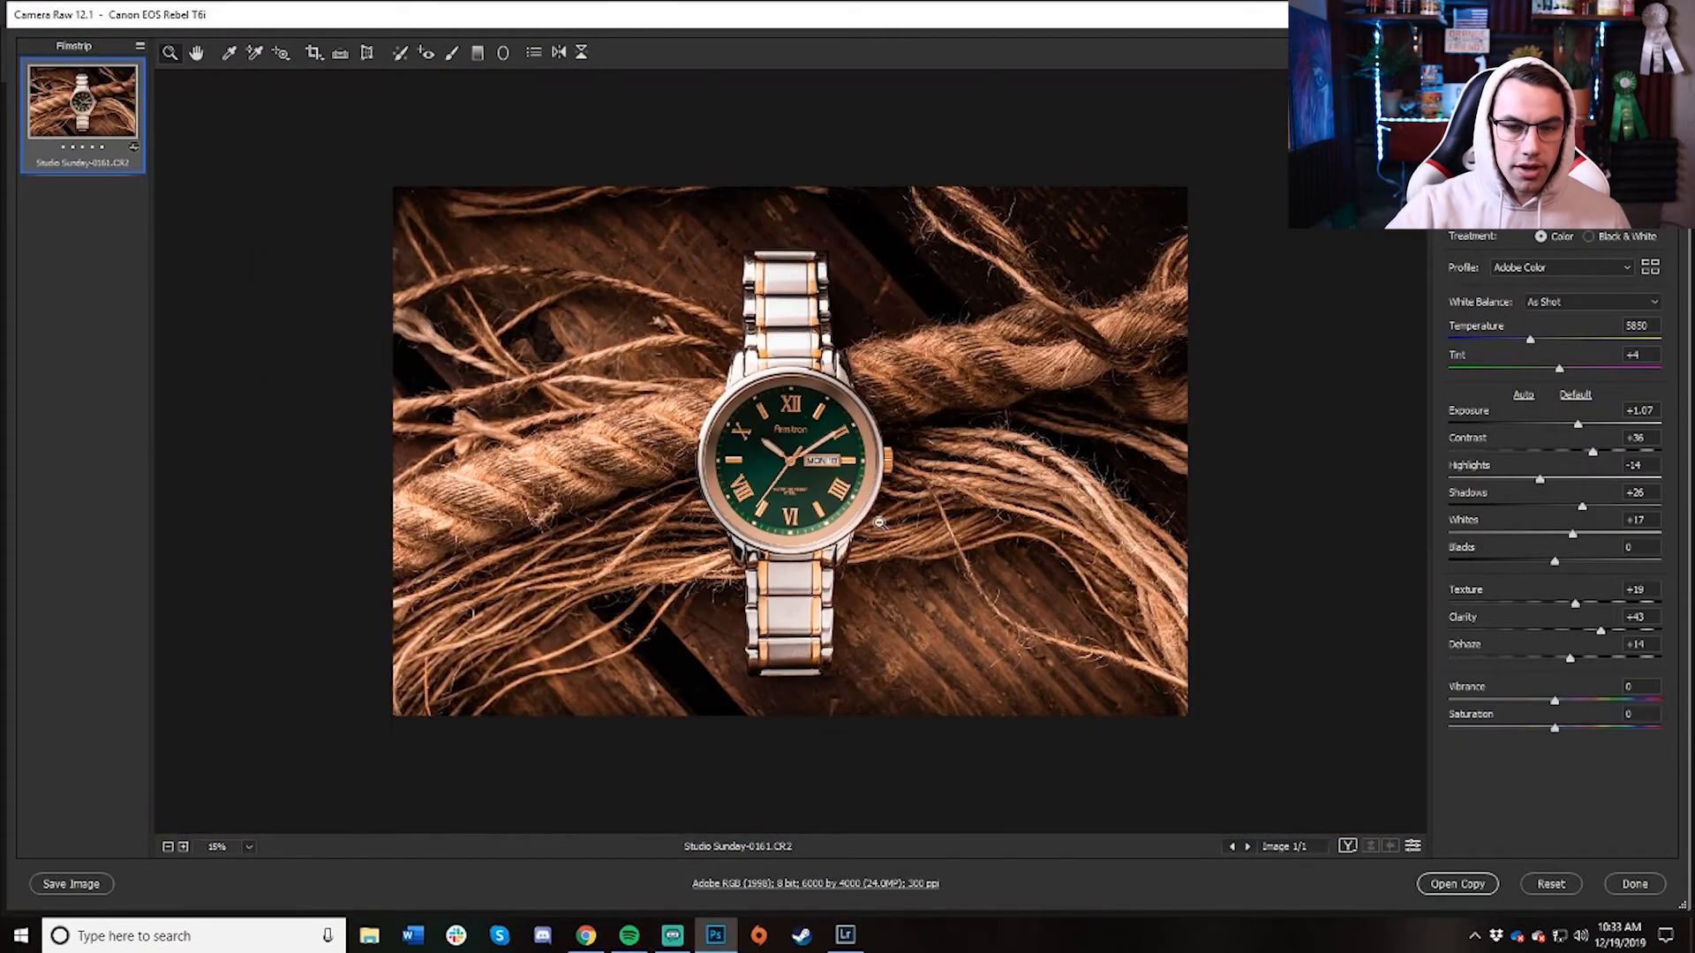
{"action": "left_click_drag", "start_coordinate": [855, 489], "coordinate": [805, 230]}
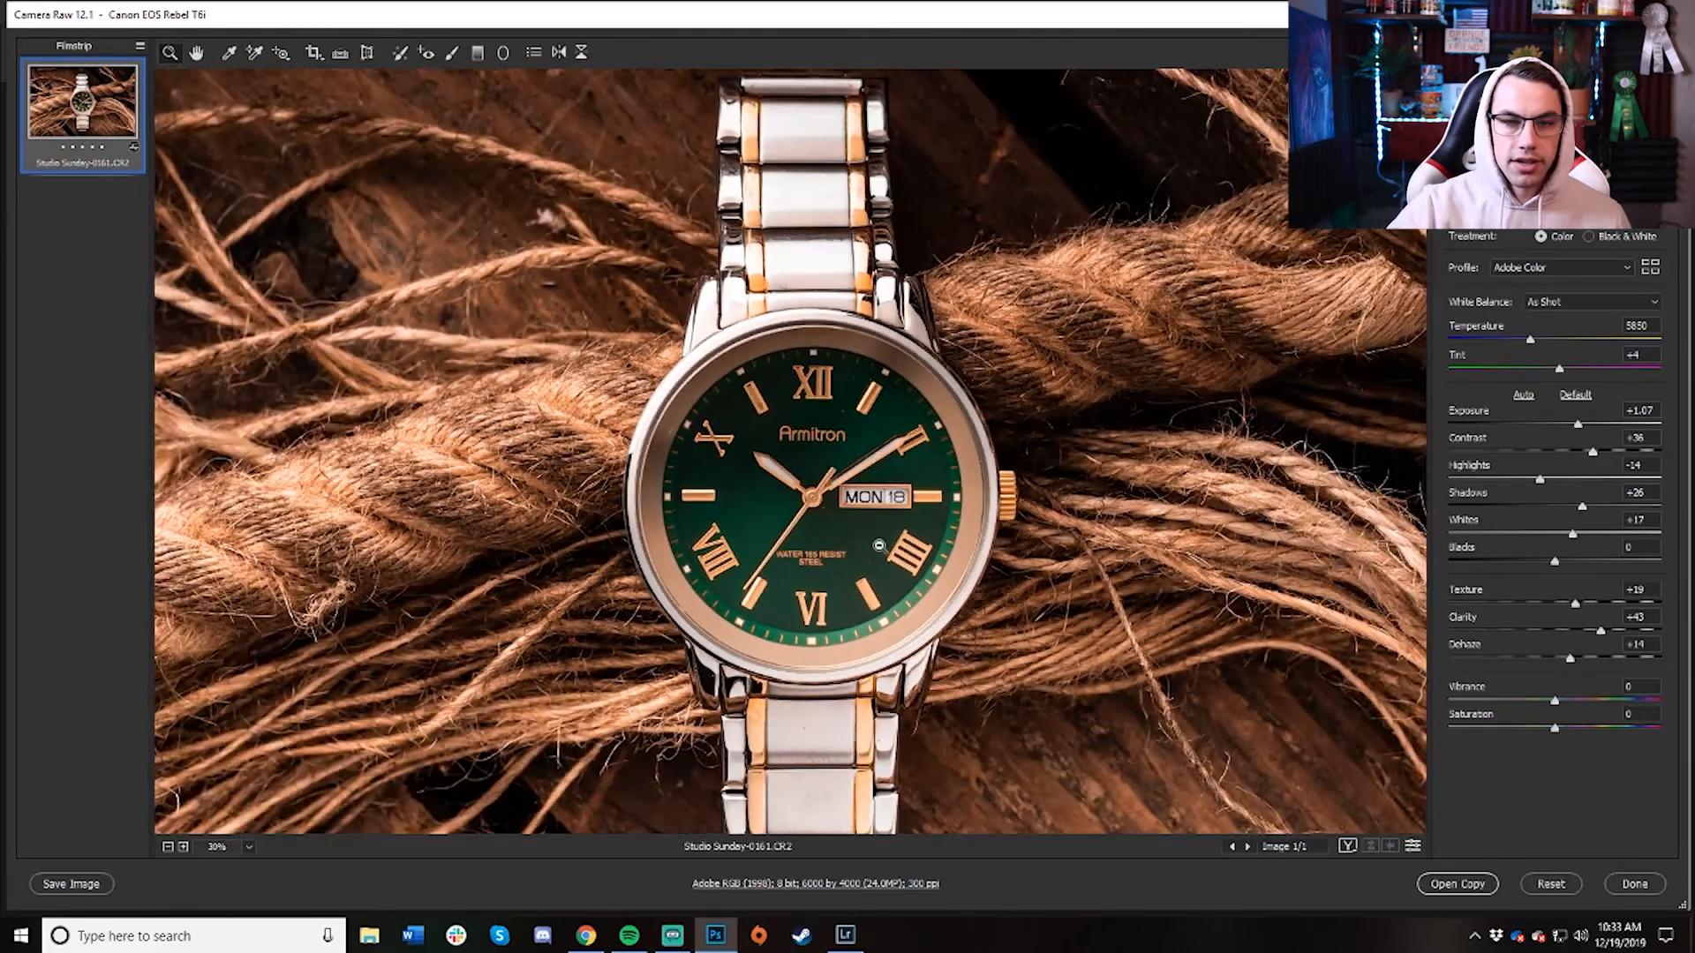
{"action": "scroll", "coordinate": [769, 90], "scroll_direction": "down", "scroll_amount": 3}
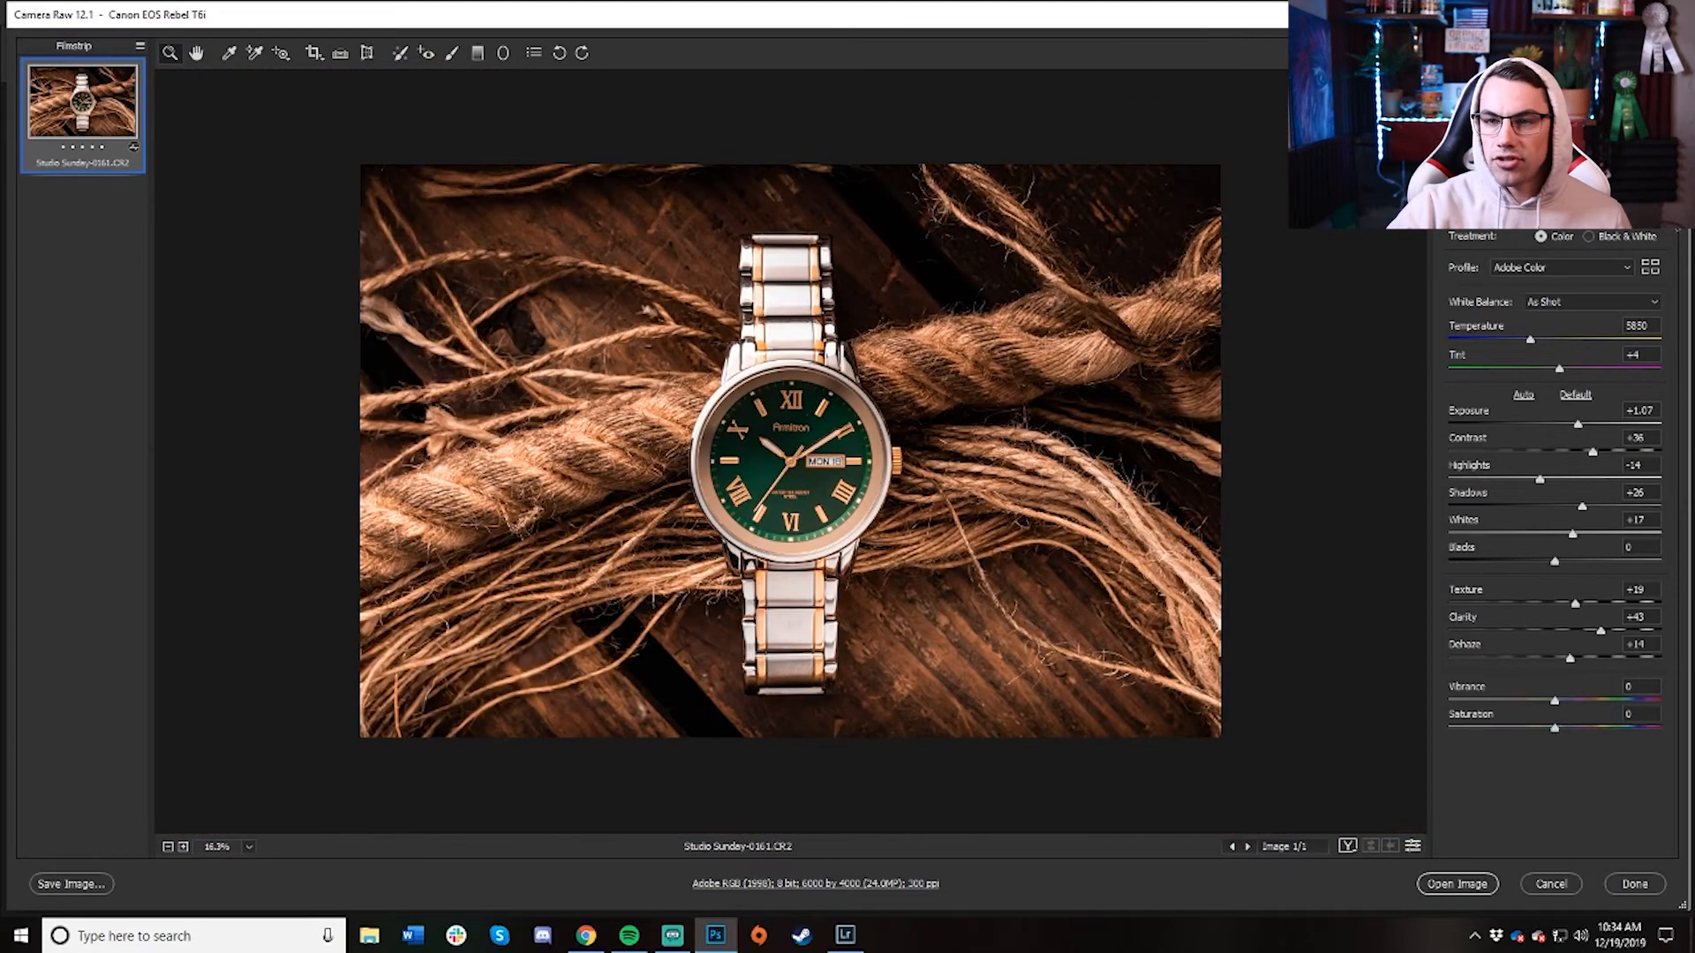
{"action": "left_click", "coordinate": [1676, 226]}
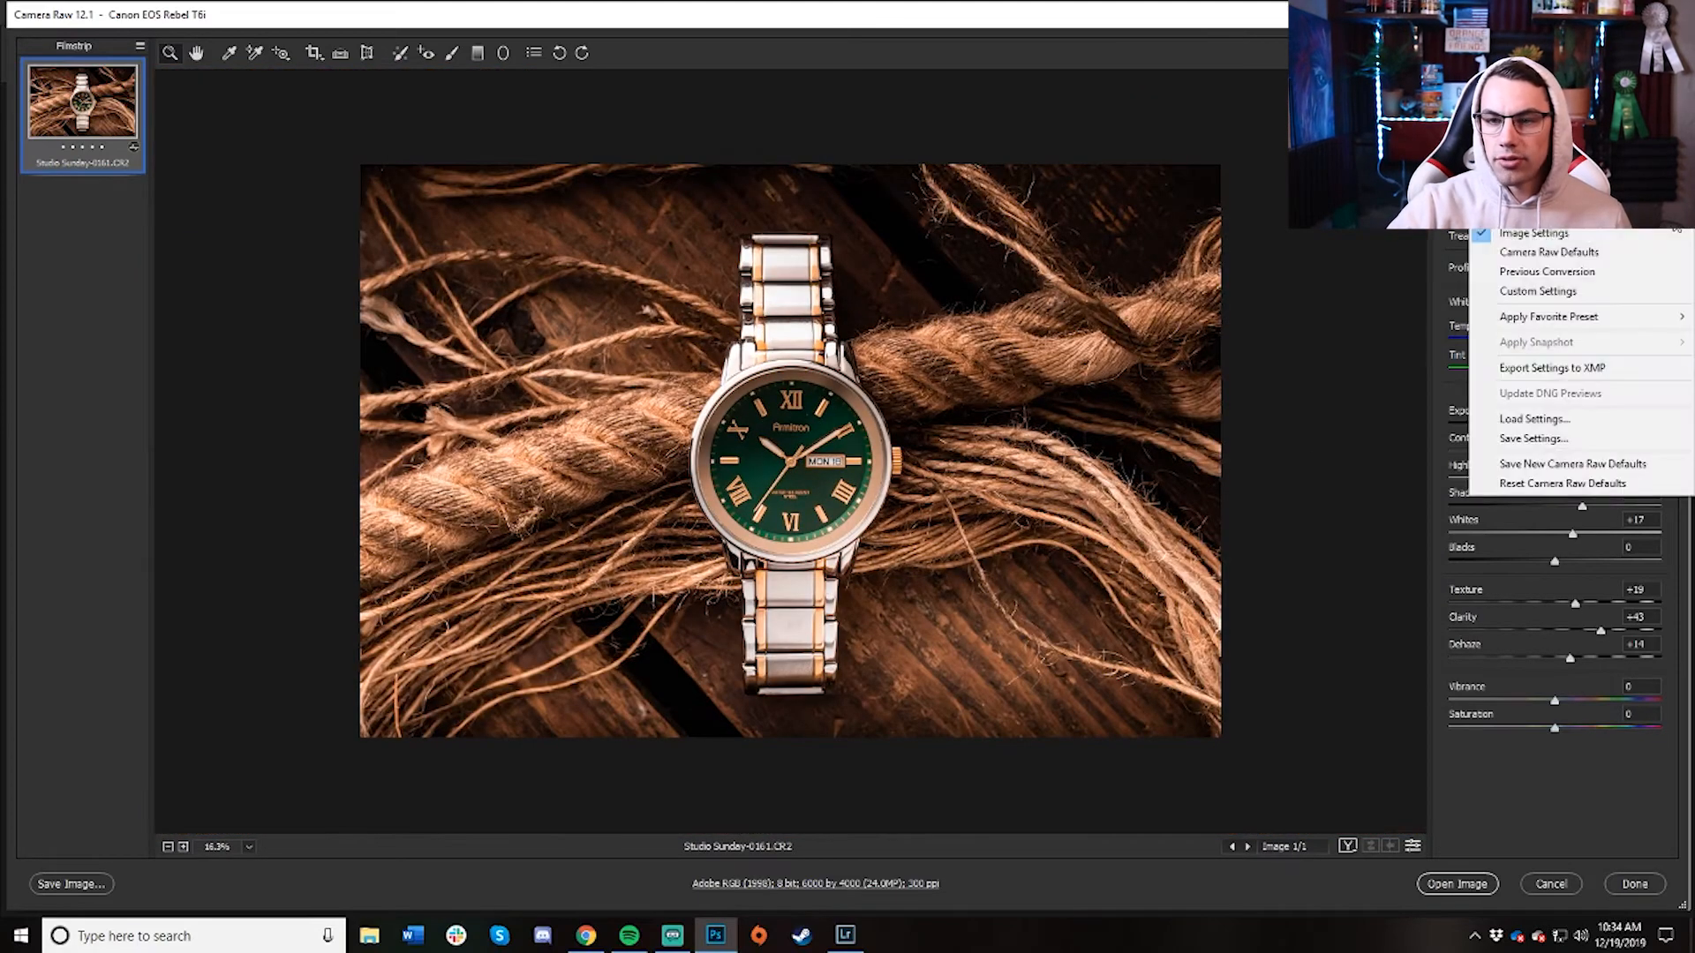
{"action": "left_click", "coordinate": [1550, 484]}
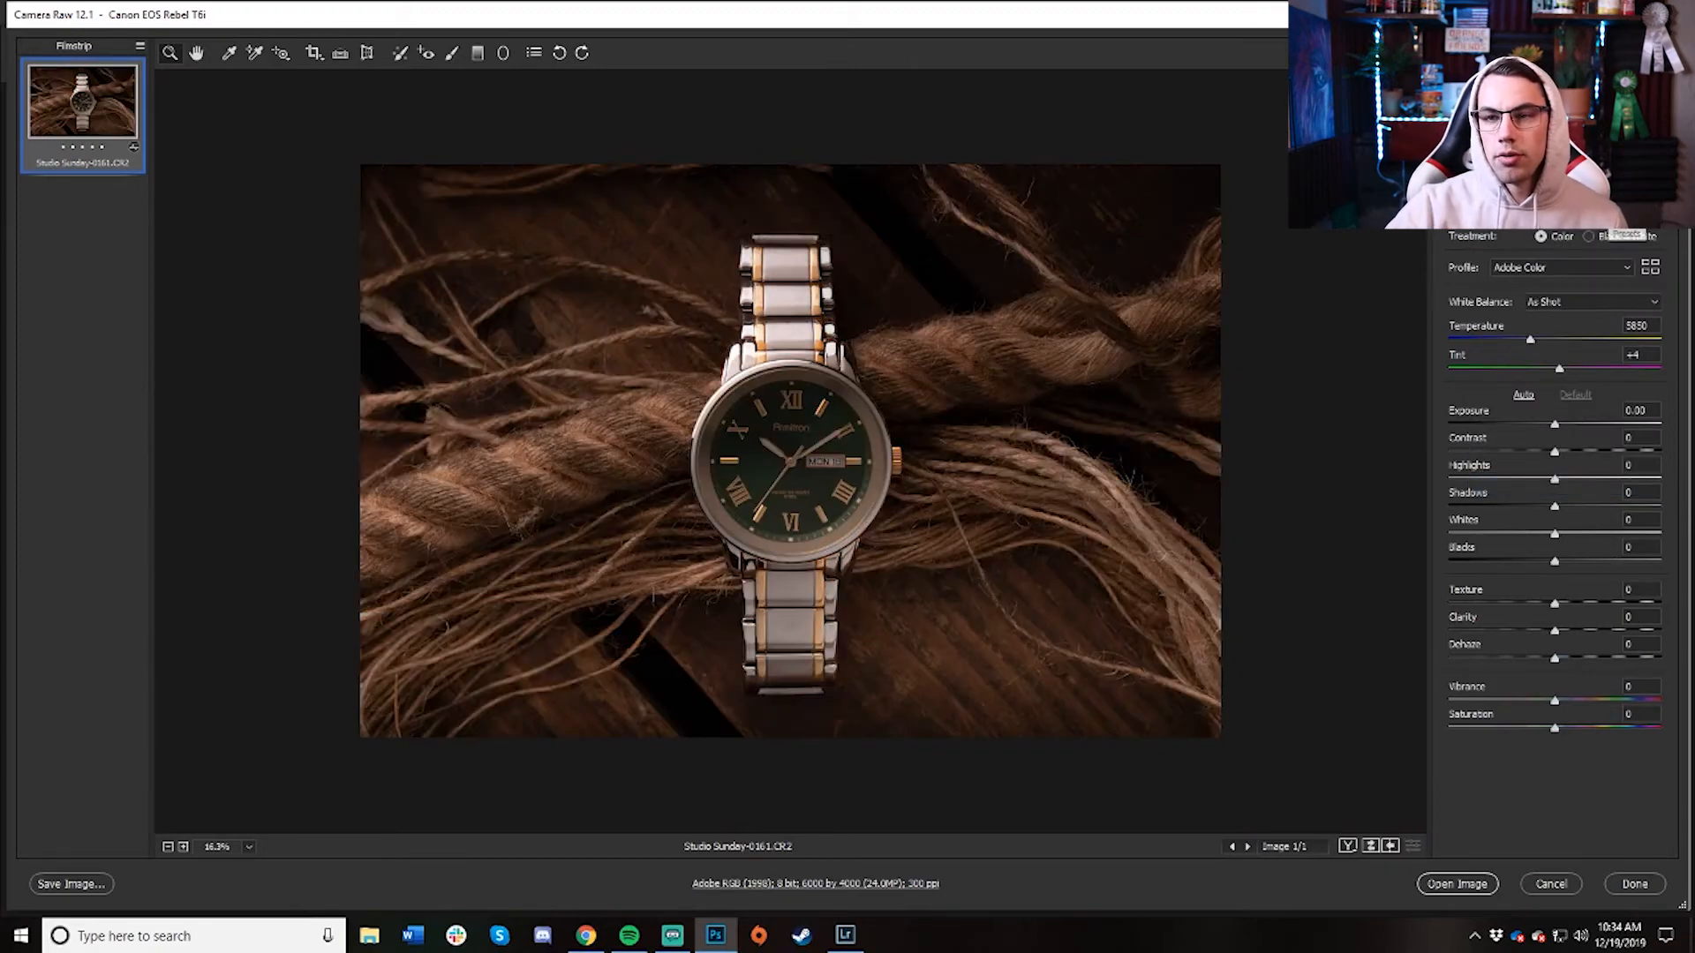
Apply the Watch This Test preset from the test preset group to the watch photo.
{"action": "left_click", "coordinate": [1616, 217]}
{"action": "left_click", "coordinate": [1444, 693]}
{"action": "left_click", "coordinate": [1515, 710]}
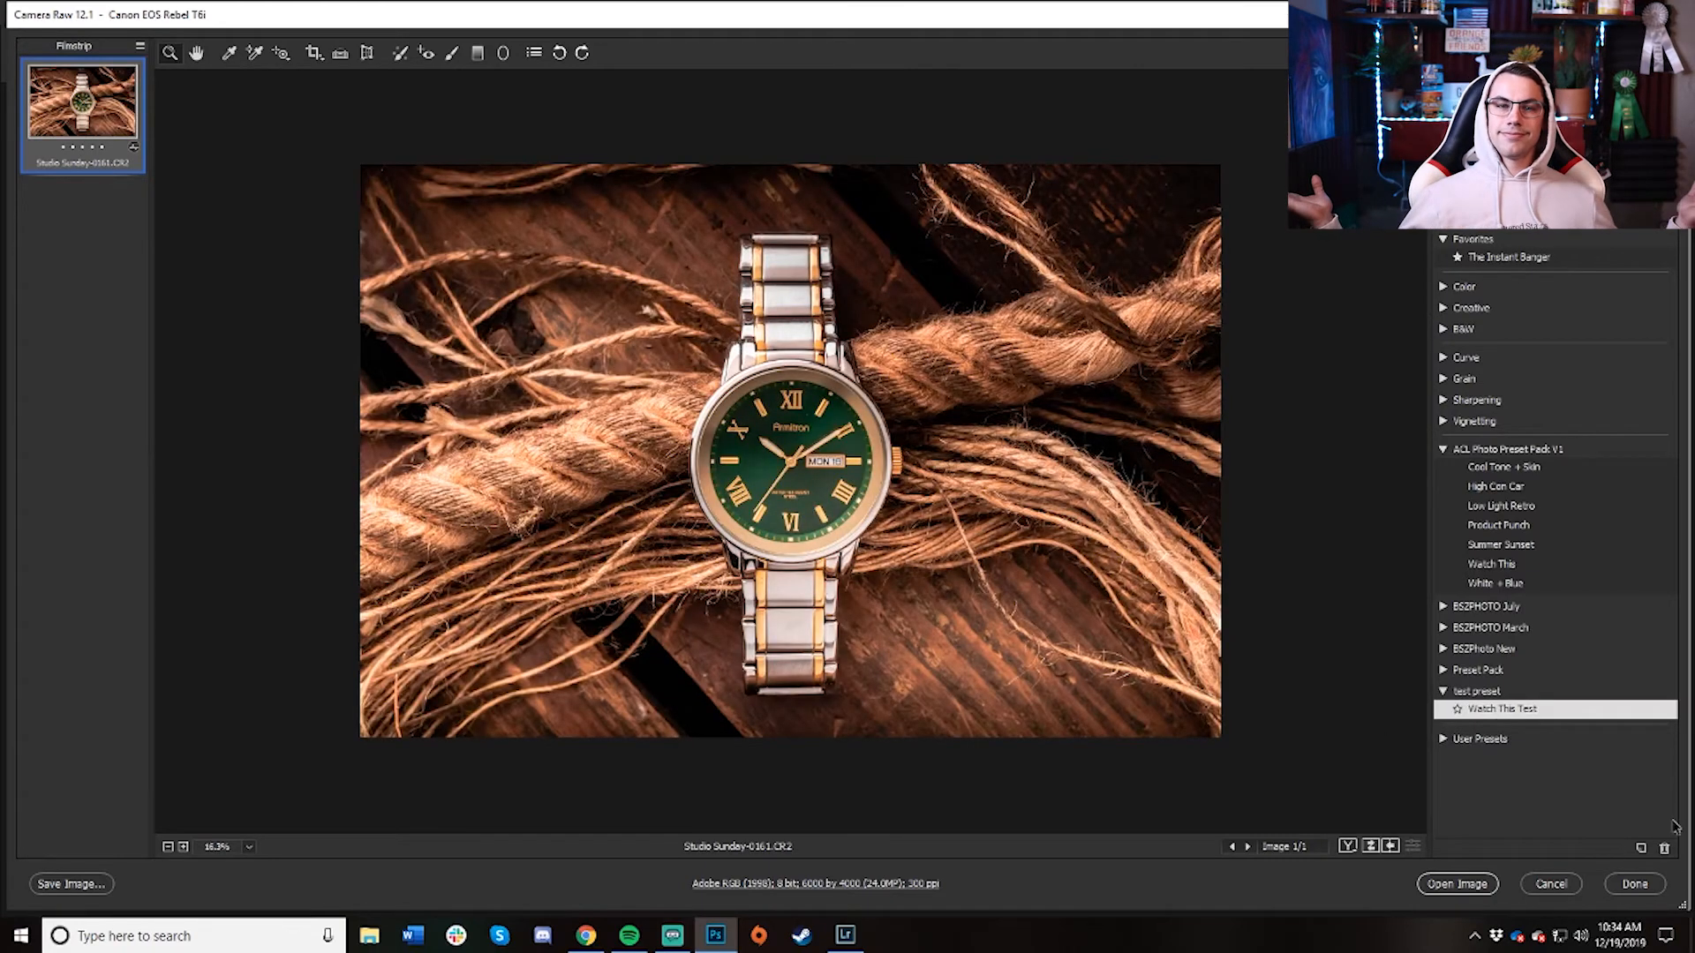
Try the Low Light Retro and White + Blue presets from ACL Photo Preset Pack V1 on the watch photo.
{"action": "left_click", "coordinate": [1444, 450]}
{"action": "left_click", "coordinate": [1445, 452]}
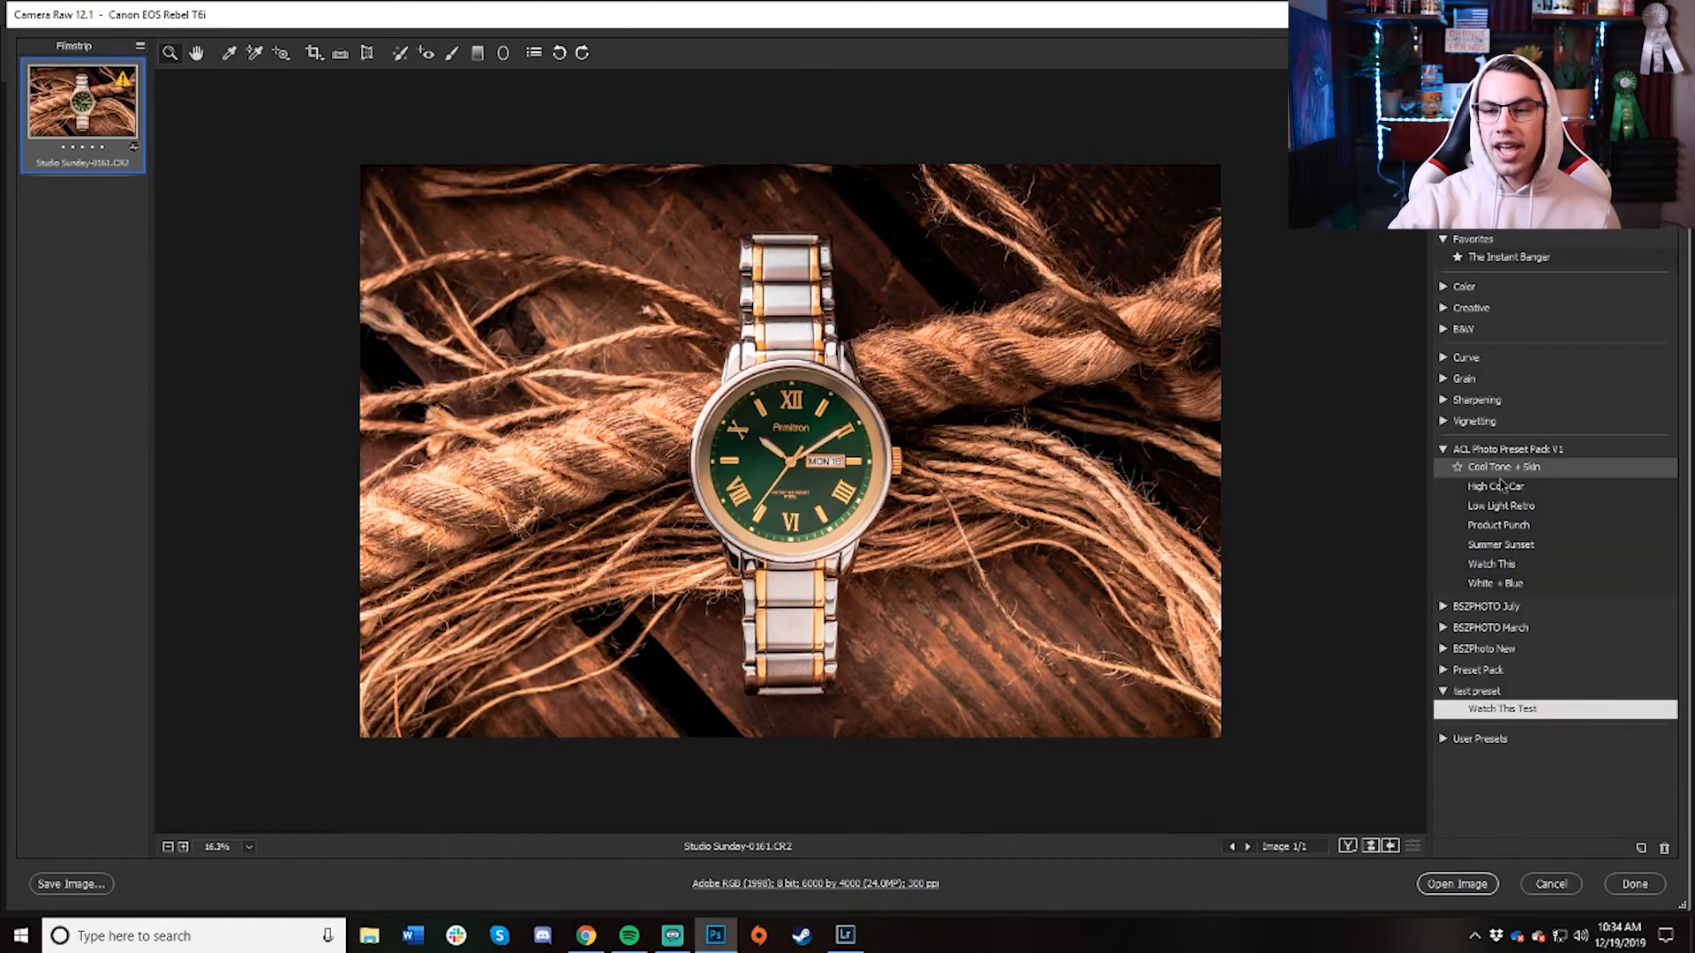
{"action": "left_click", "coordinate": [1525, 506]}
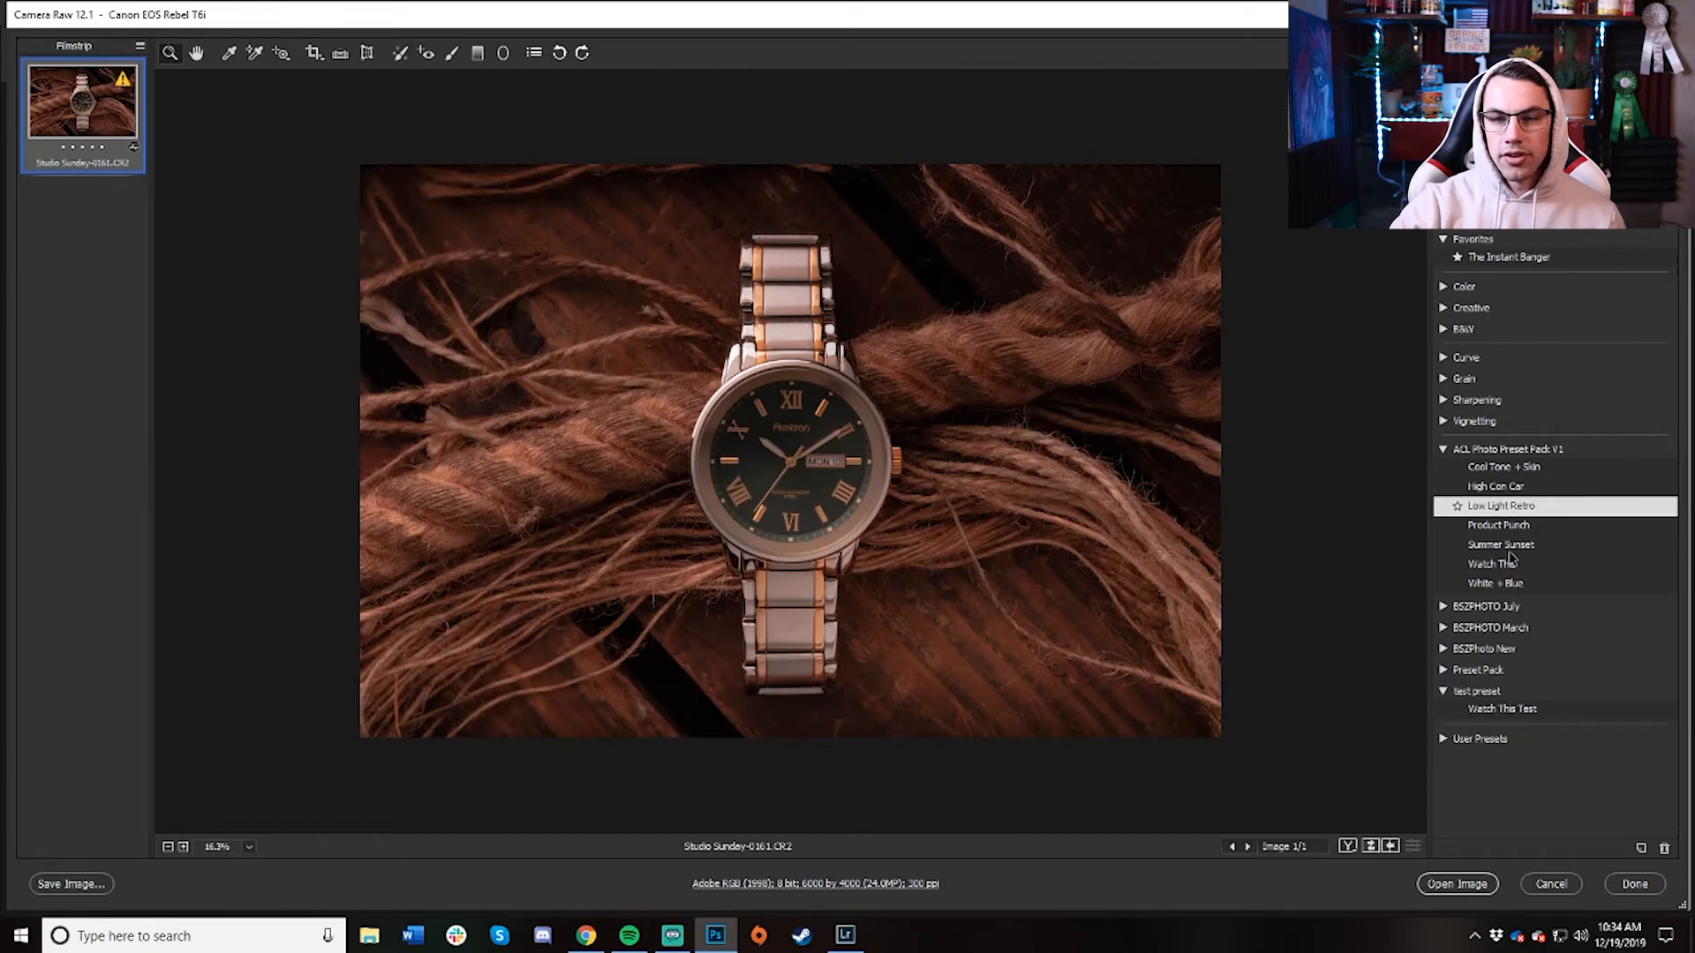
{"action": "left_click", "coordinate": [1510, 586]}
Reapply the Watch This Test preset to the watch photo, and close Camera Raw without keeping the edits.
{"action": "left_click", "coordinate": [1444, 452]}
{"action": "left_click", "coordinate": [1527, 574]}
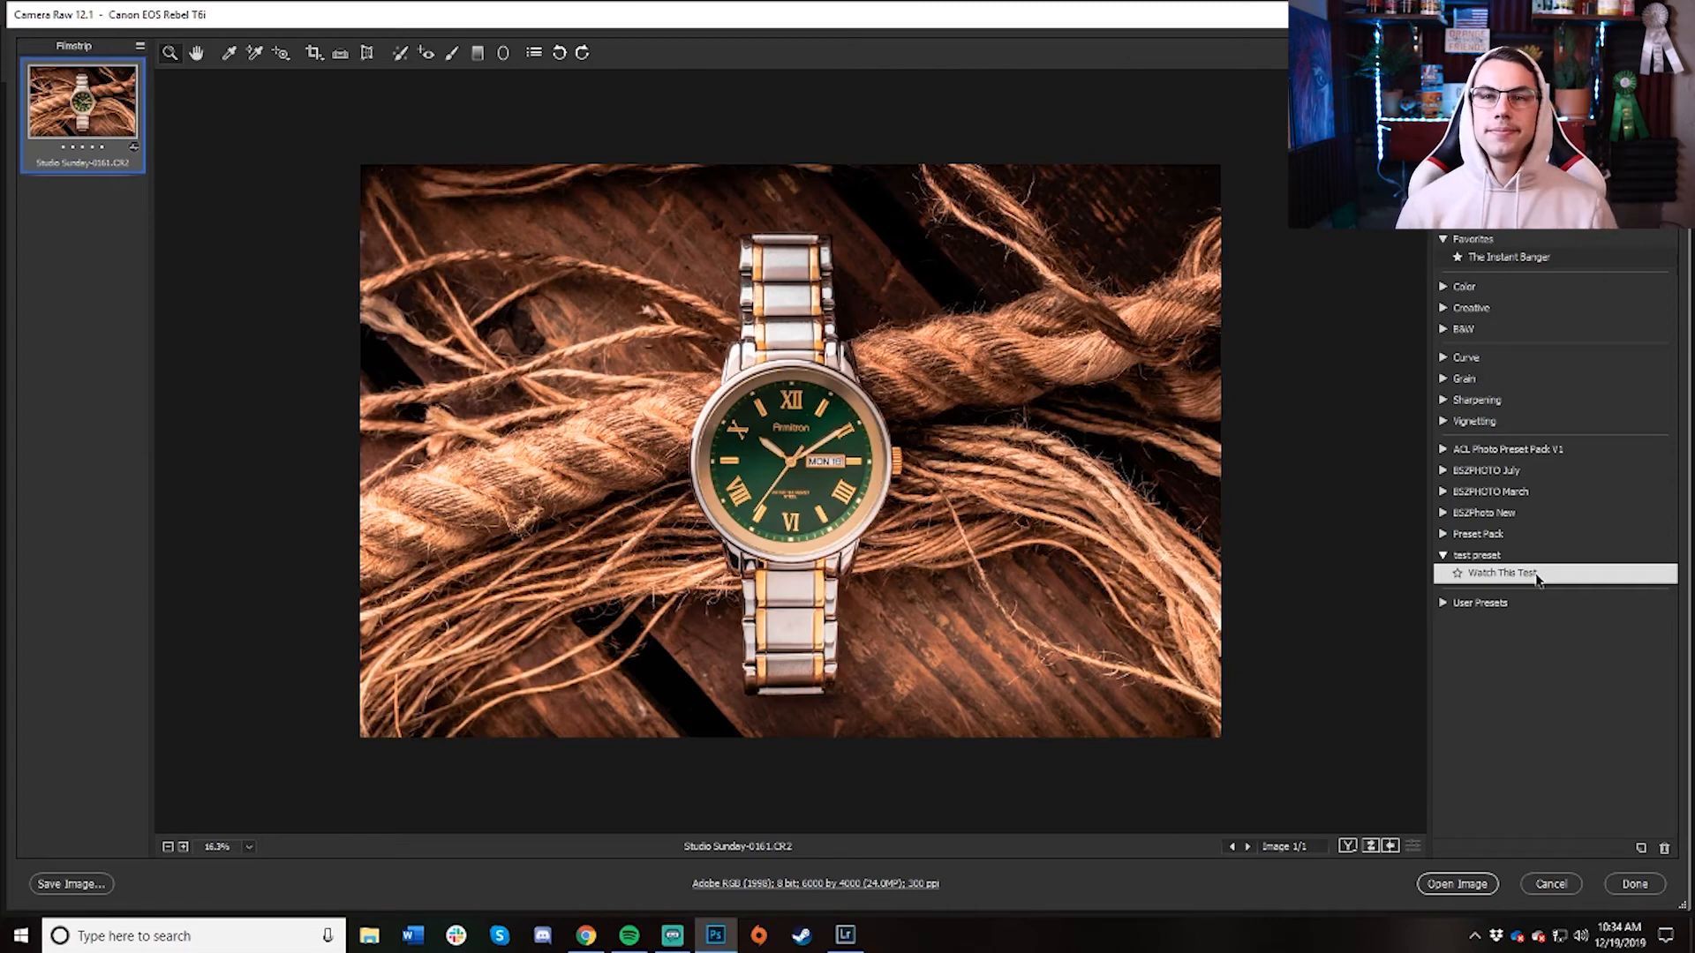
{"action": "left_click", "coordinate": [1551, 883]}
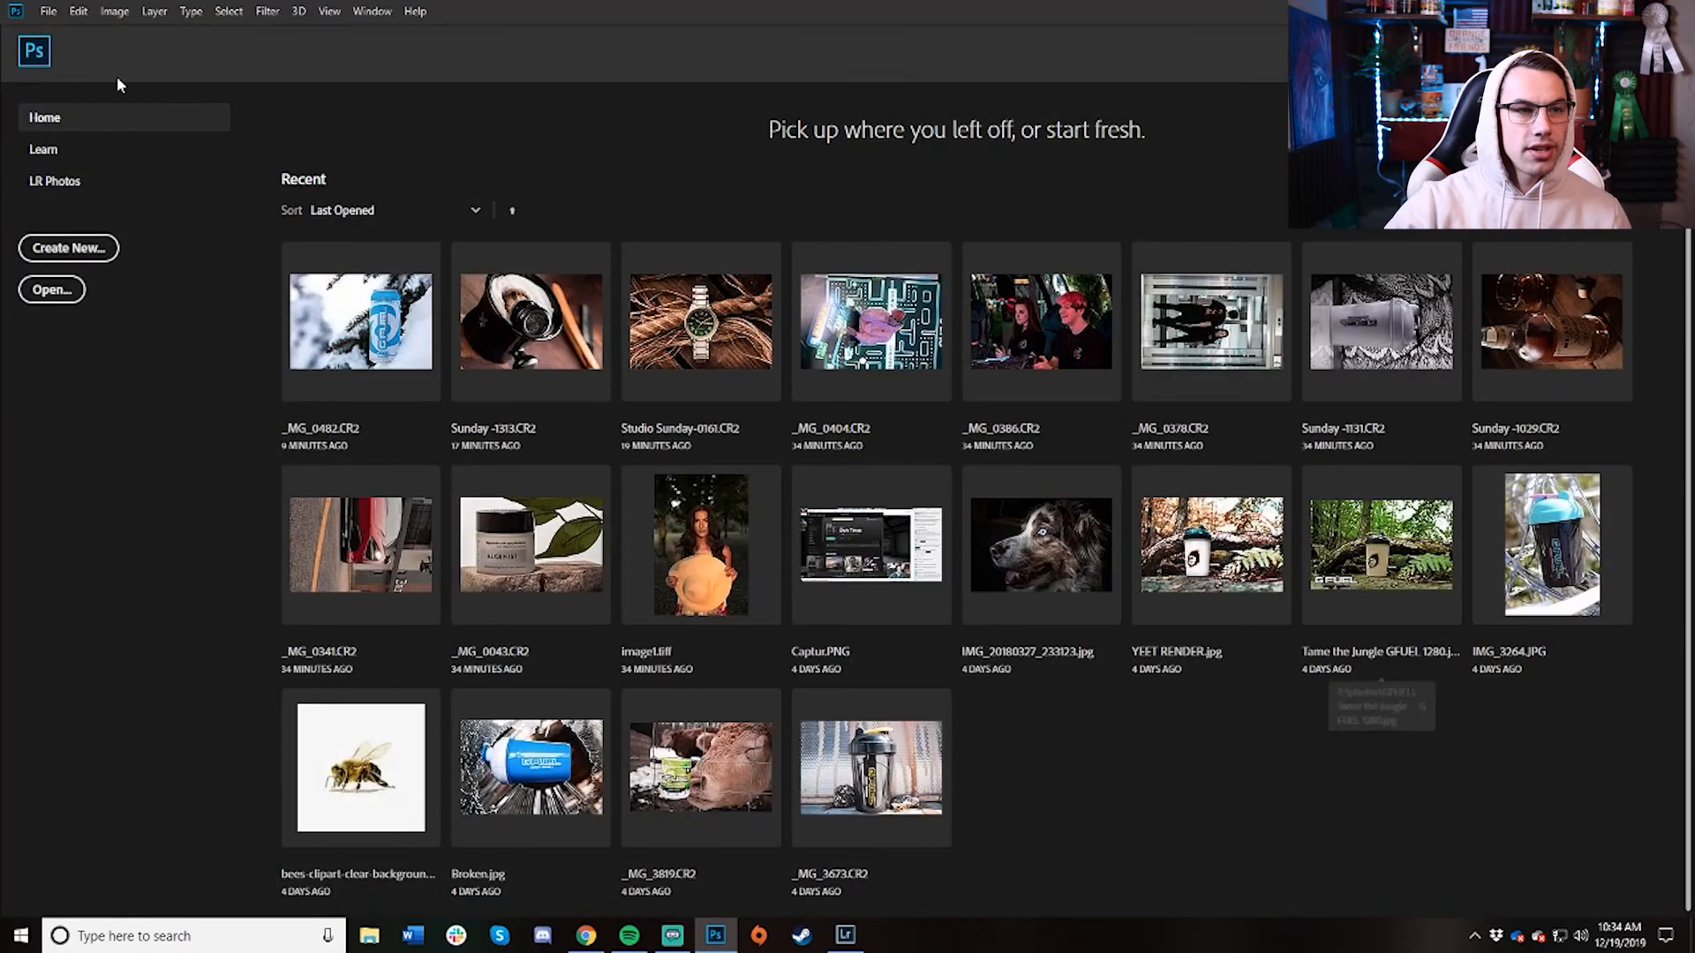
Open Photoshop's Export/Import Presets dialog on its import options.
{"action": "left_click", "coordinate": [85, 21]}
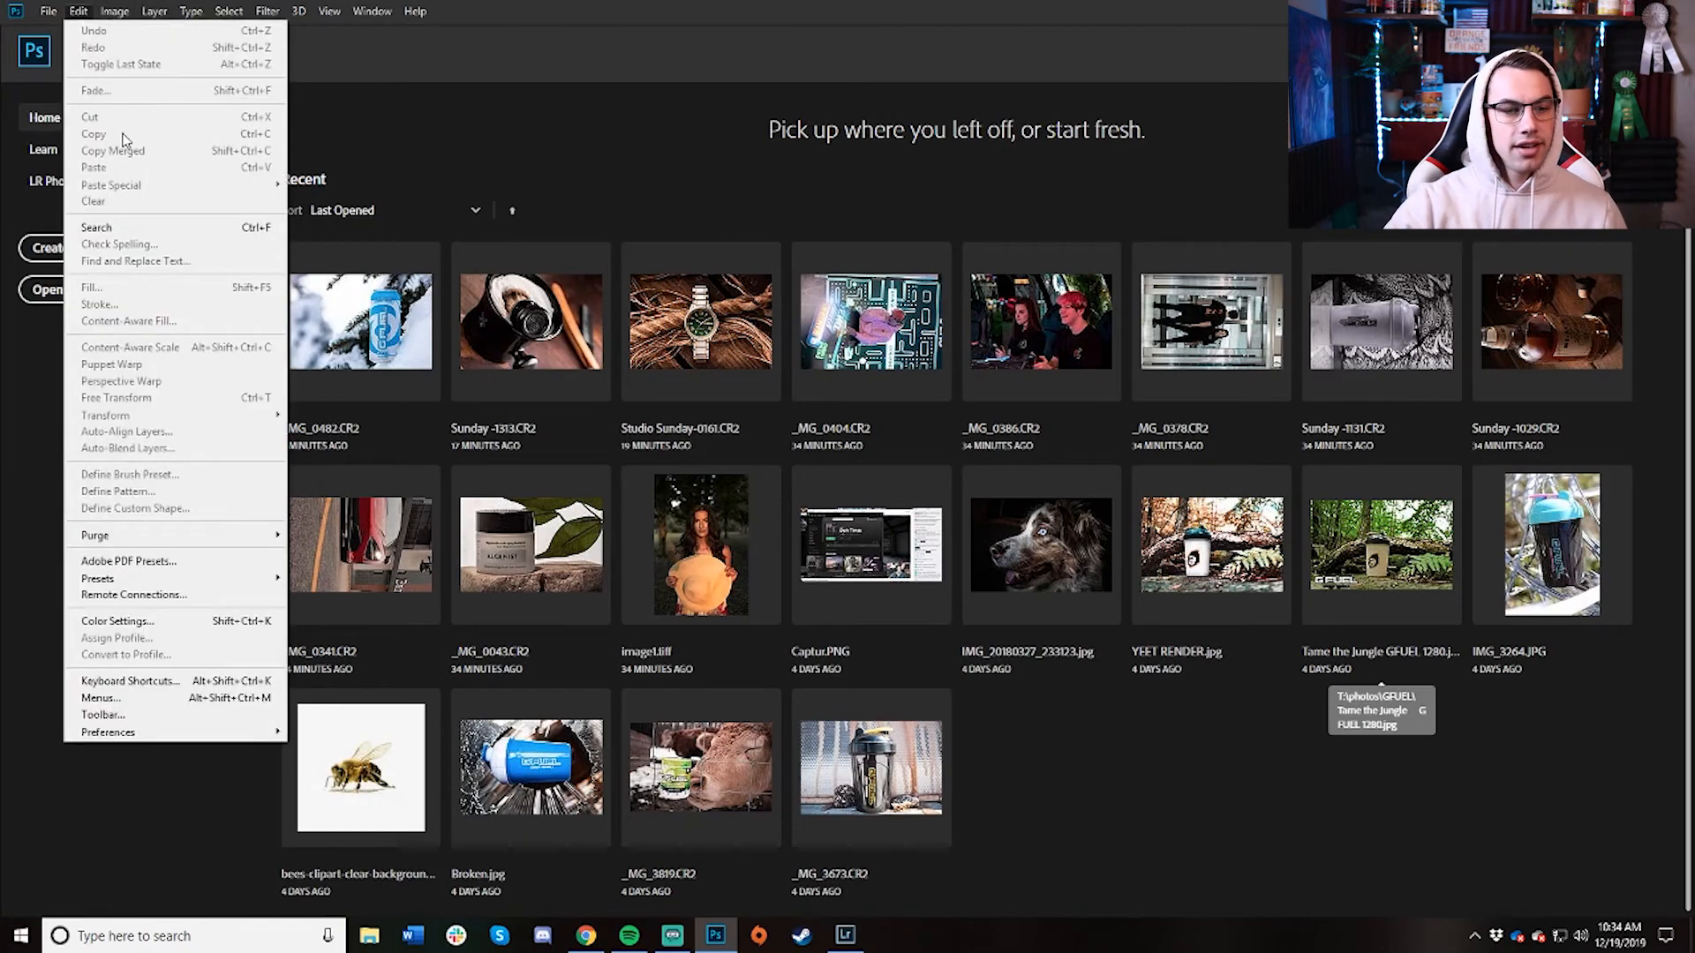
{"action": "mouse_move", "coordinate": [122, 580]}
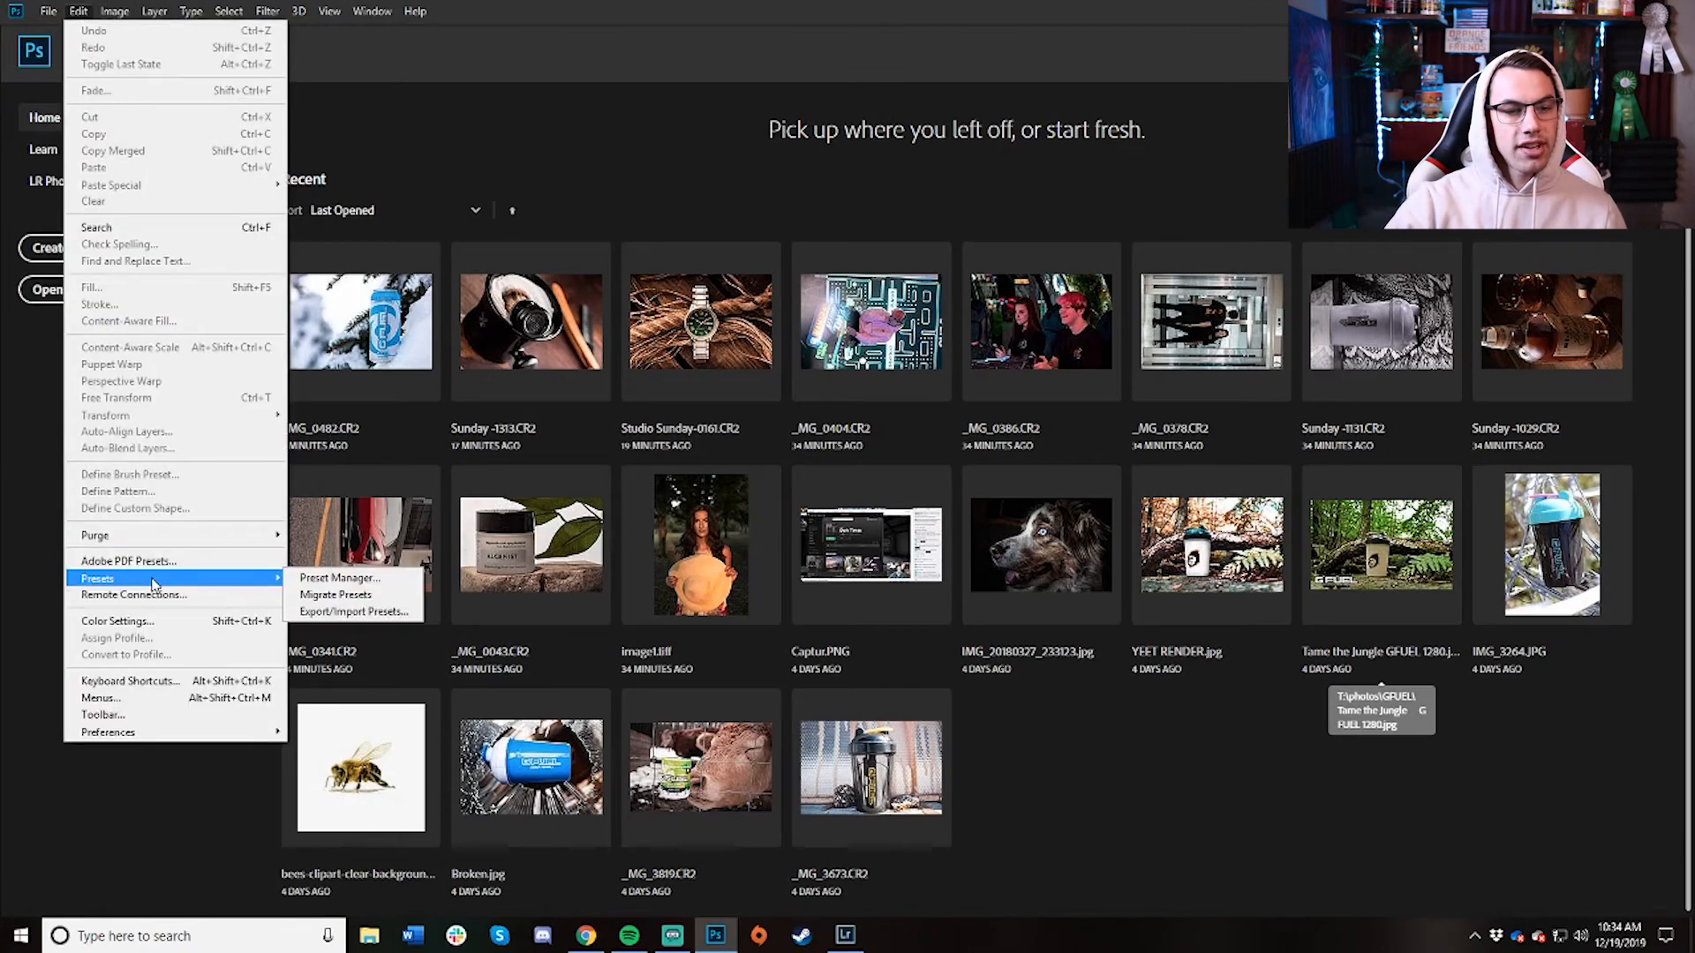
{"action": "left_click", "coordinate": [345, 611]}
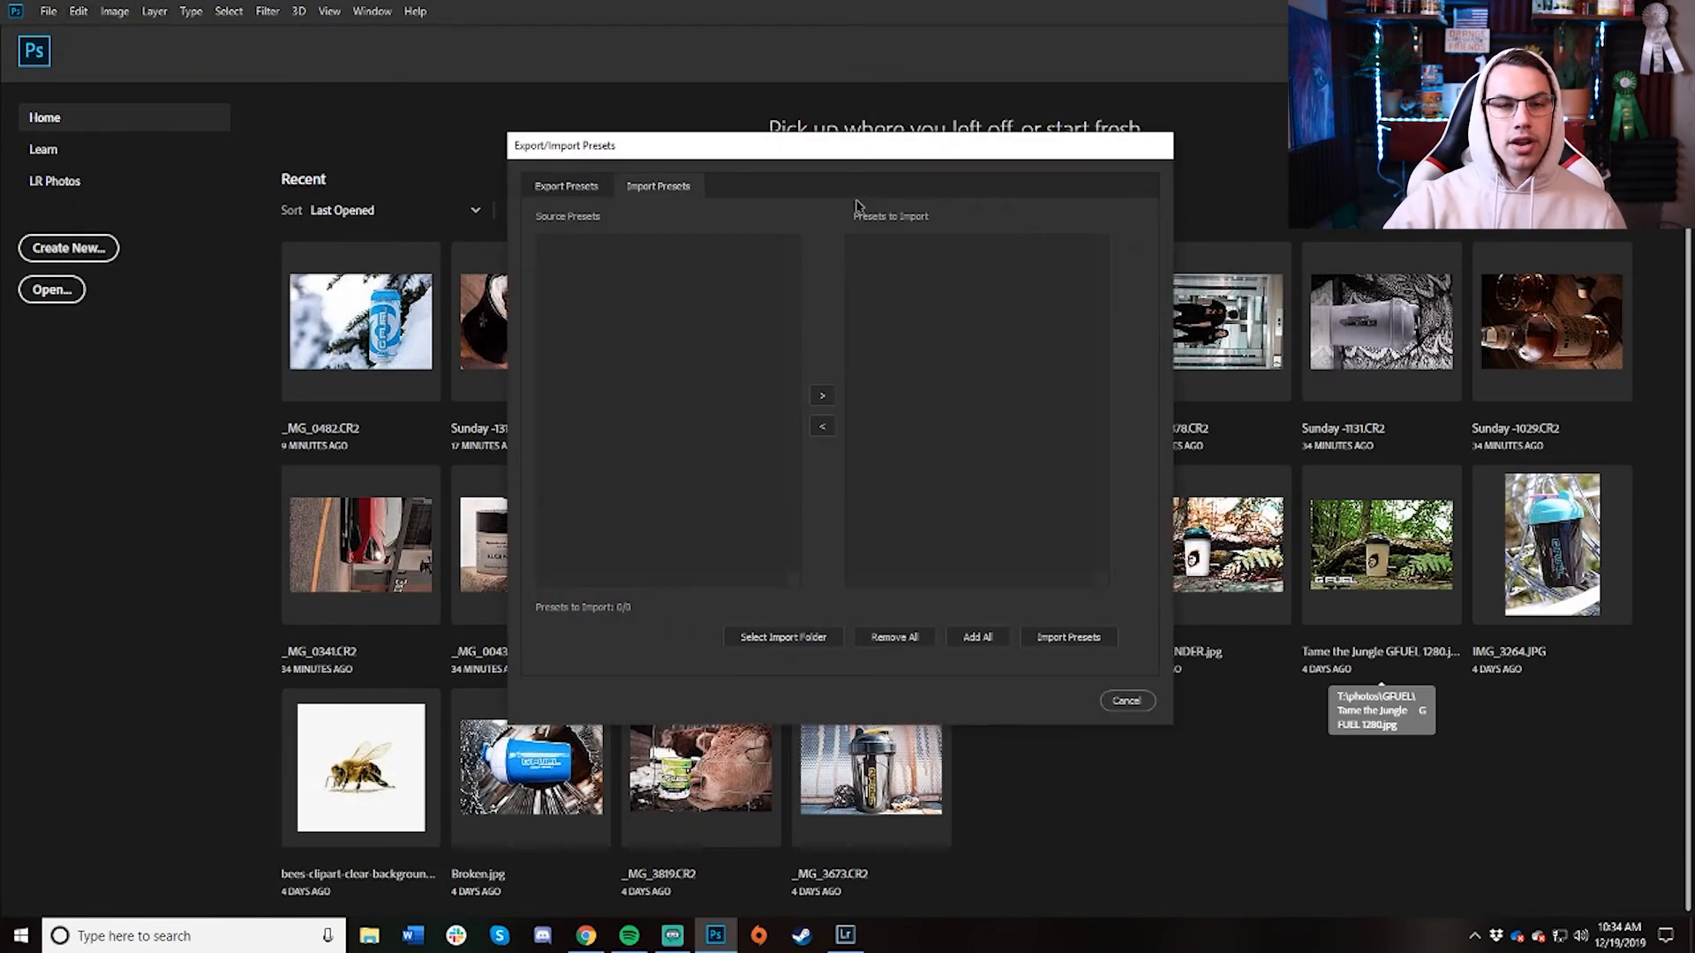
{"action": "left_click", "coordinate": [609, 187]}
{"action": "left_click", "coordinate": [659, 187]}
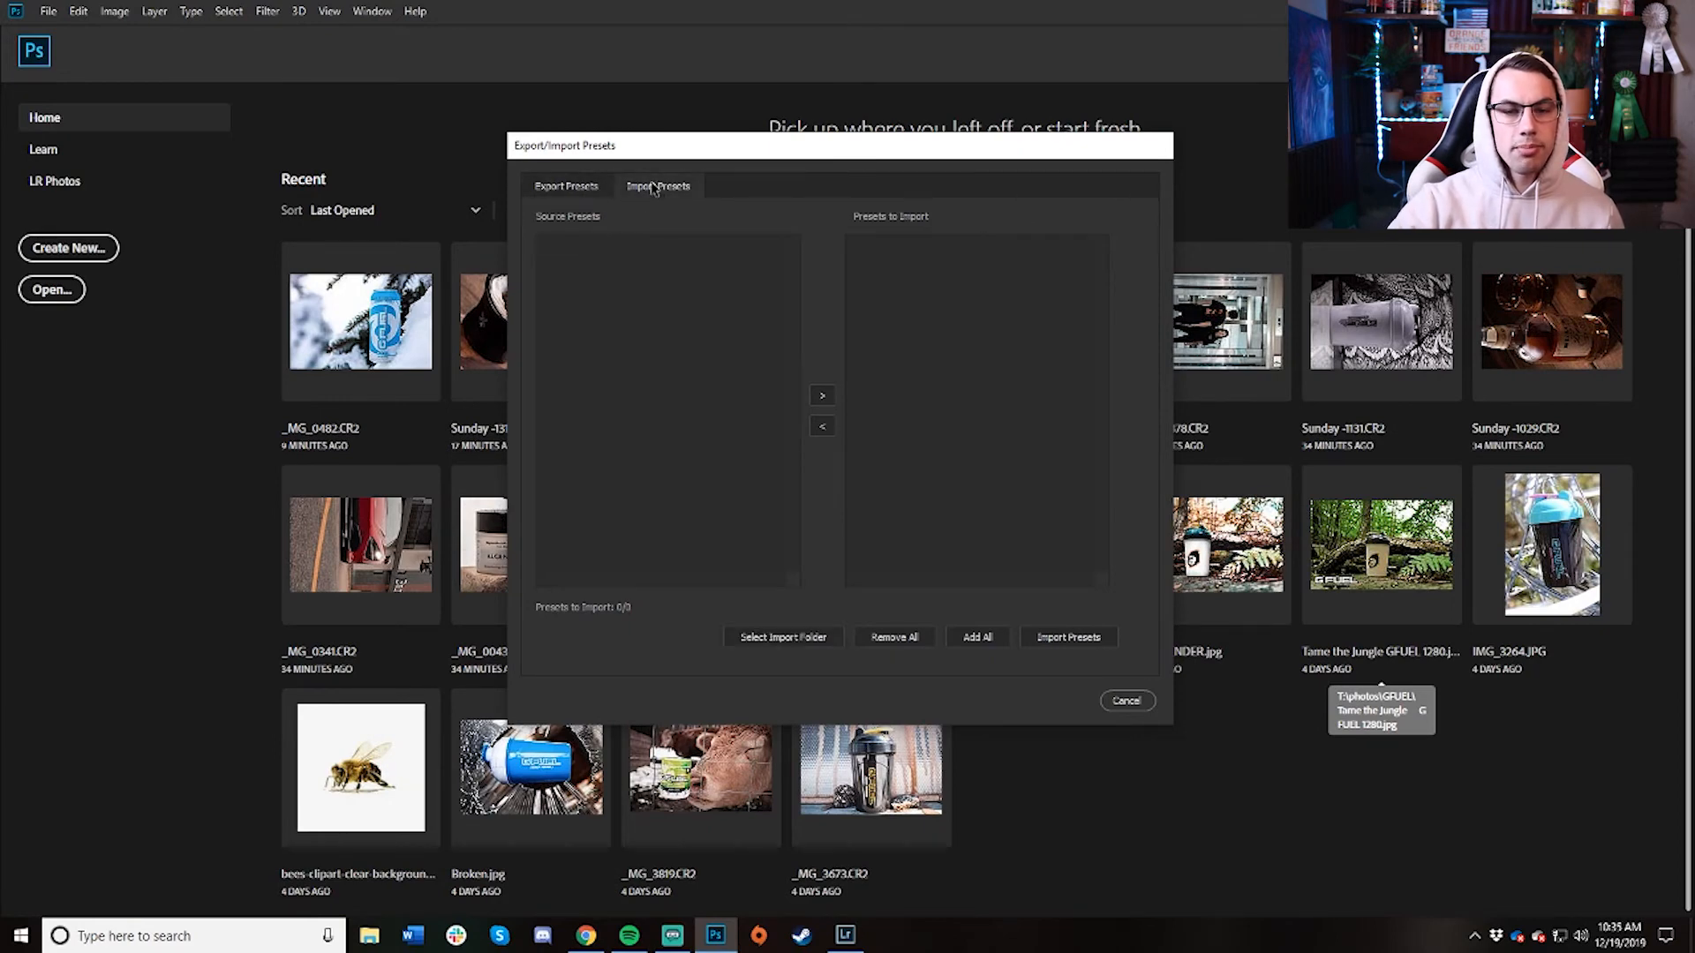
Try choosing the ACL Photo Preset Pack V1 folder inside Official Preset Pack as the import folder, and cancel the preset import.
{"action": "left_click", "coordinate": [805, 639]}
{"action": "scroll", "coordinate": [177, 618], "scroll_direction": "down", "scroll_amount": 3}
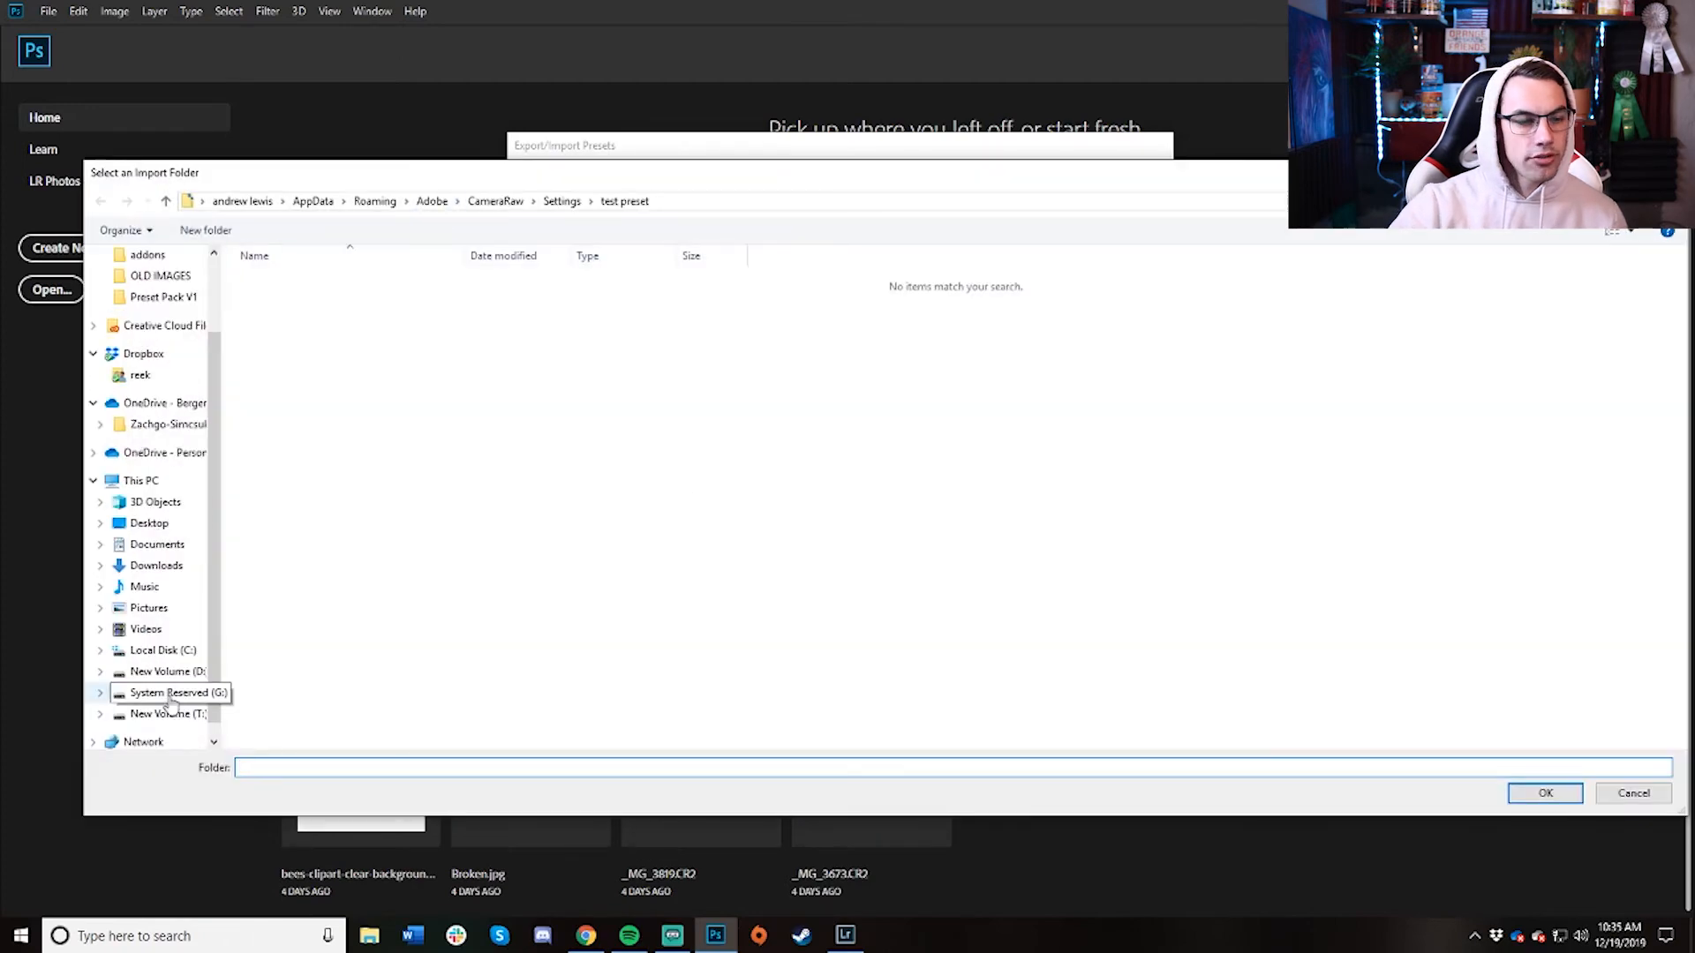
{"action": "left_click", "coordinate": [669, 415]}
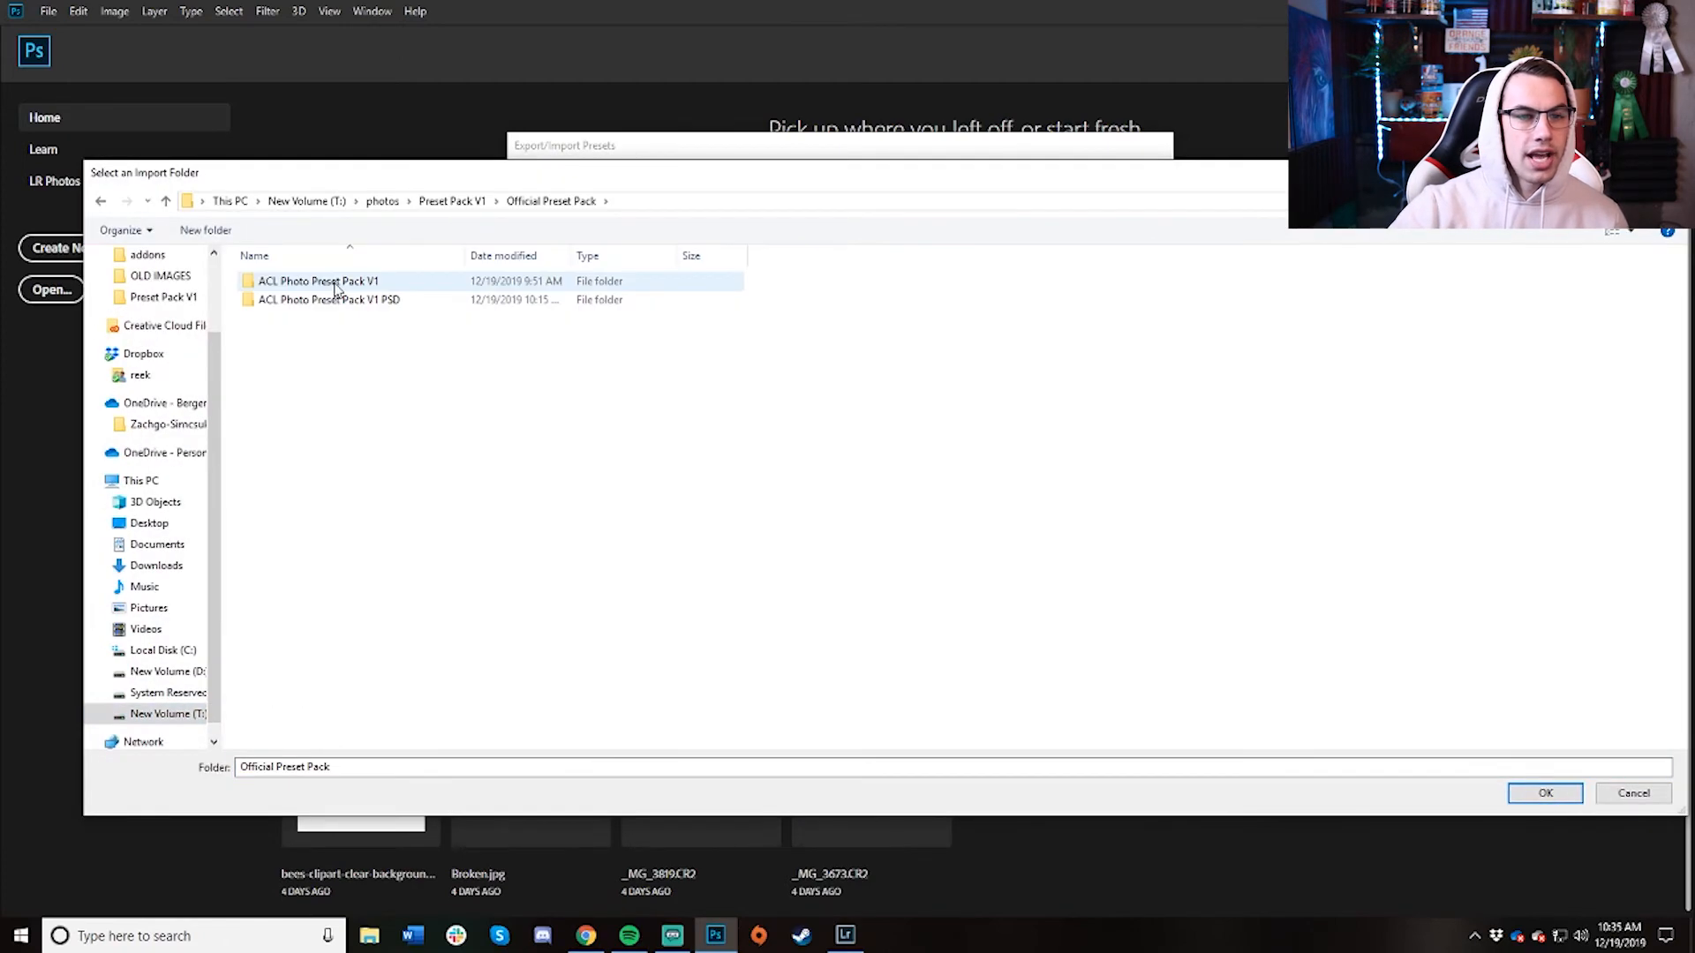
{"action": "double_click", "coordinate": [336, 287]}
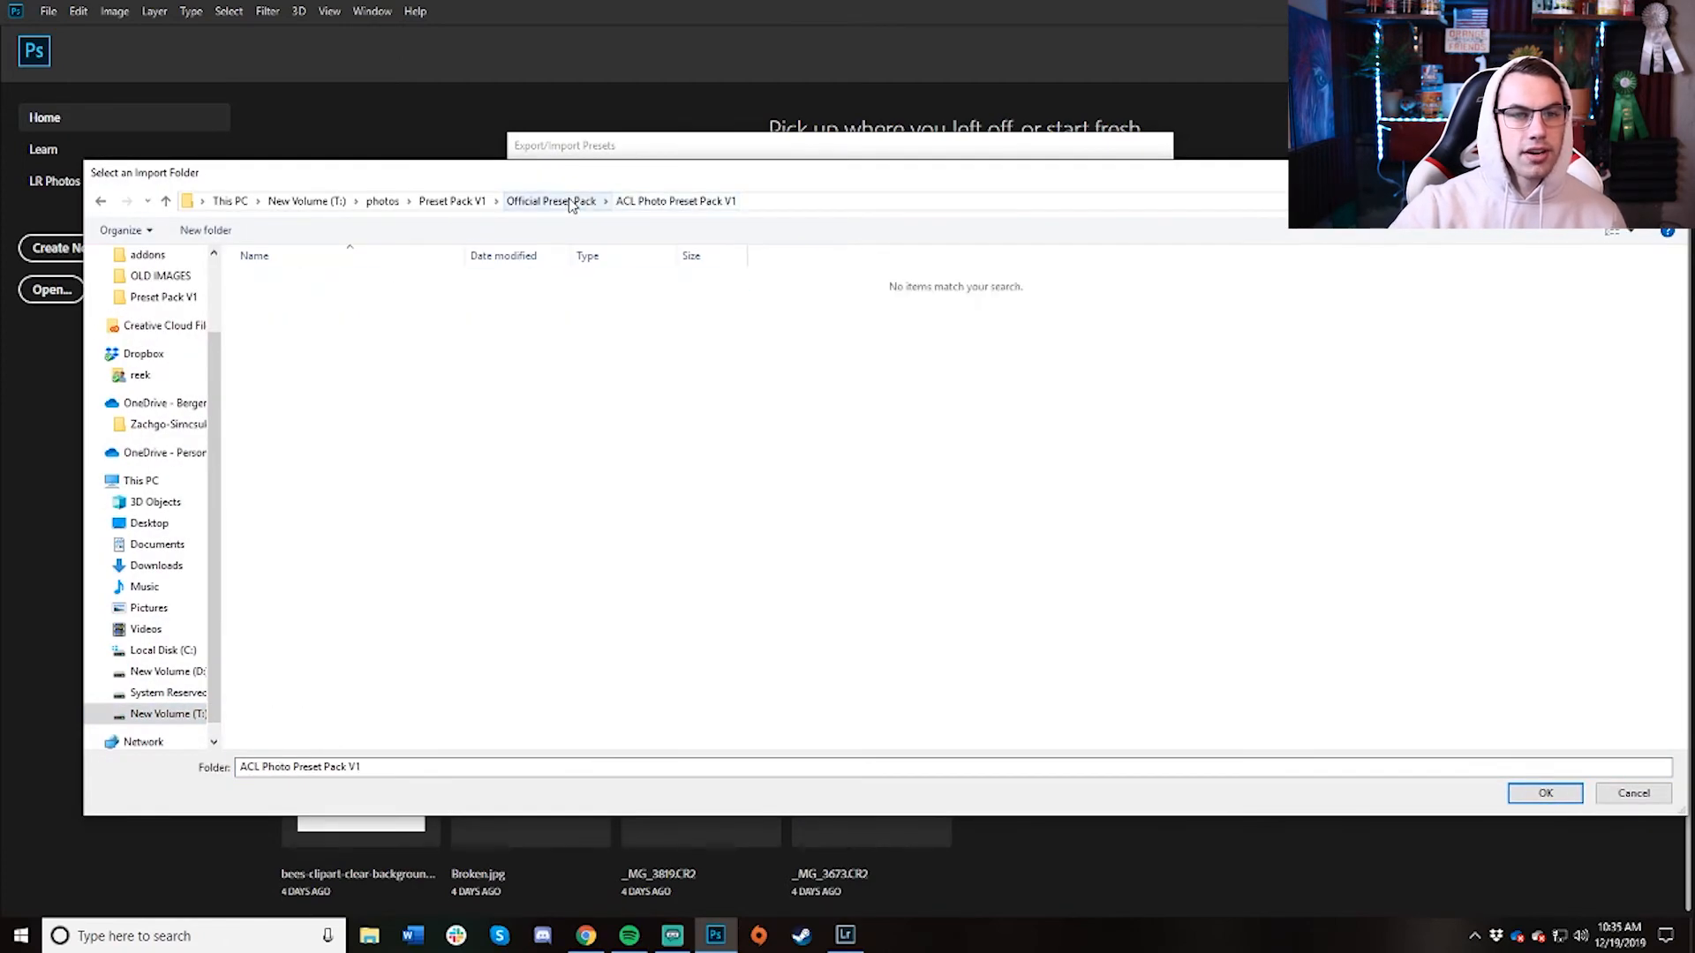
{"action": "left_click", "coordinate": [517, 201]}
{"action": "left_click", "coordinate": [338, 285]}
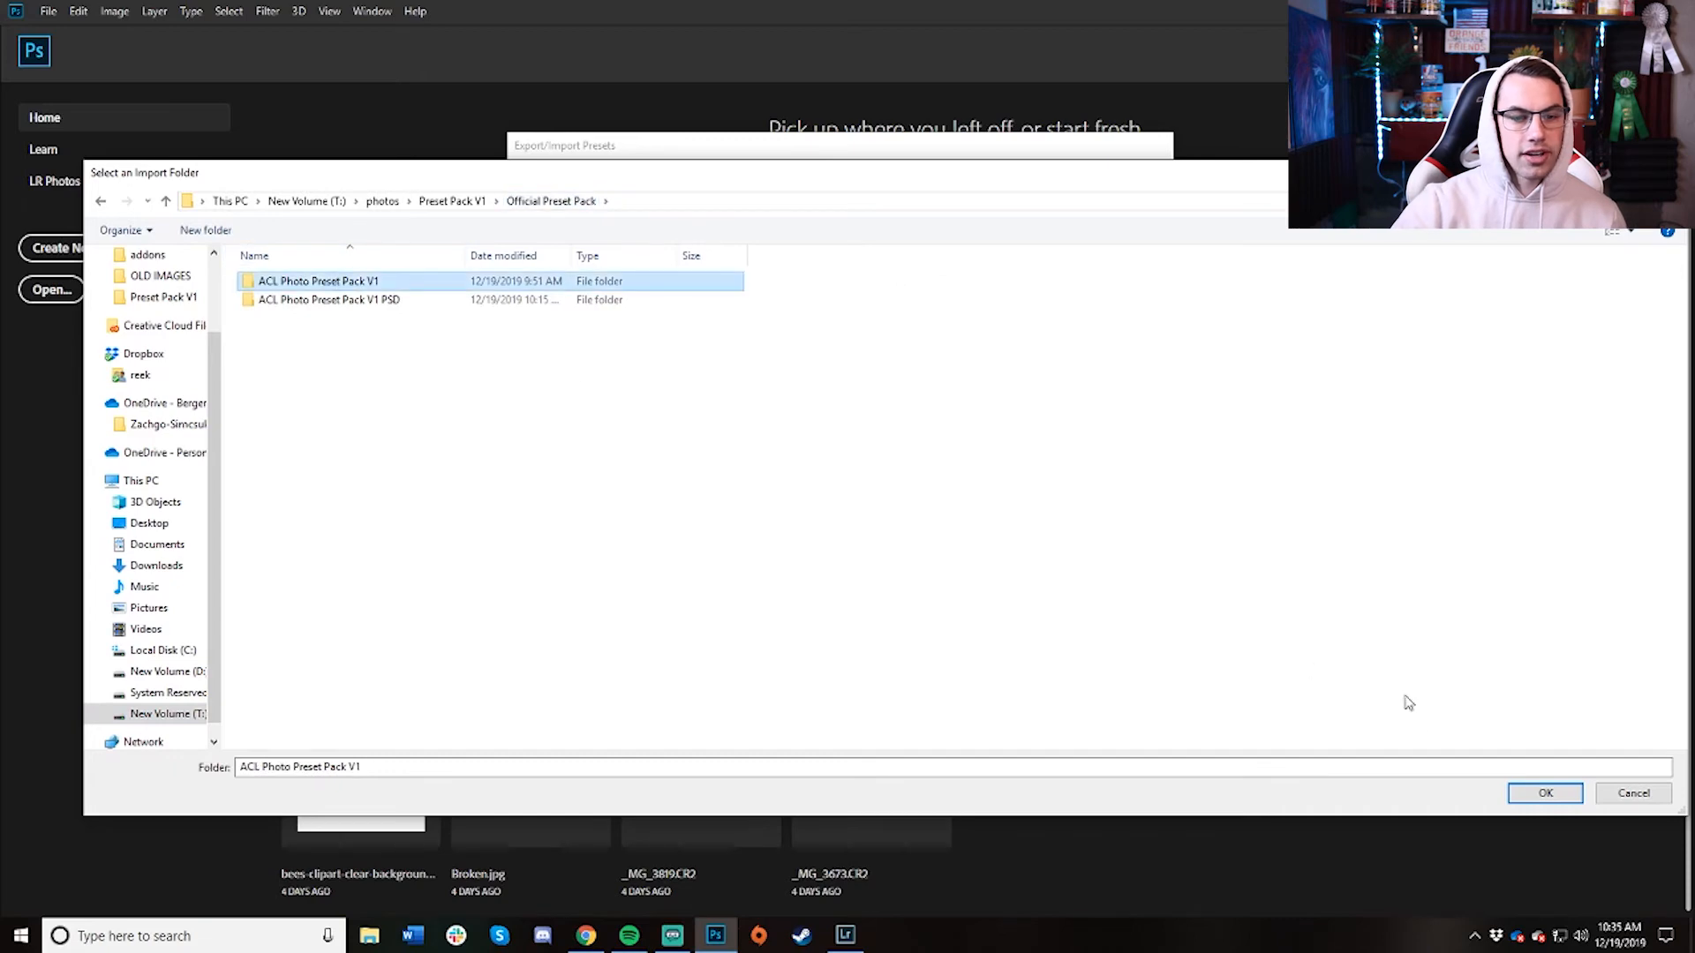
{"action": "left_click", "coordinate": [1545, 793]}
{"action": "left_click", "coordinate": [1127, 704]}
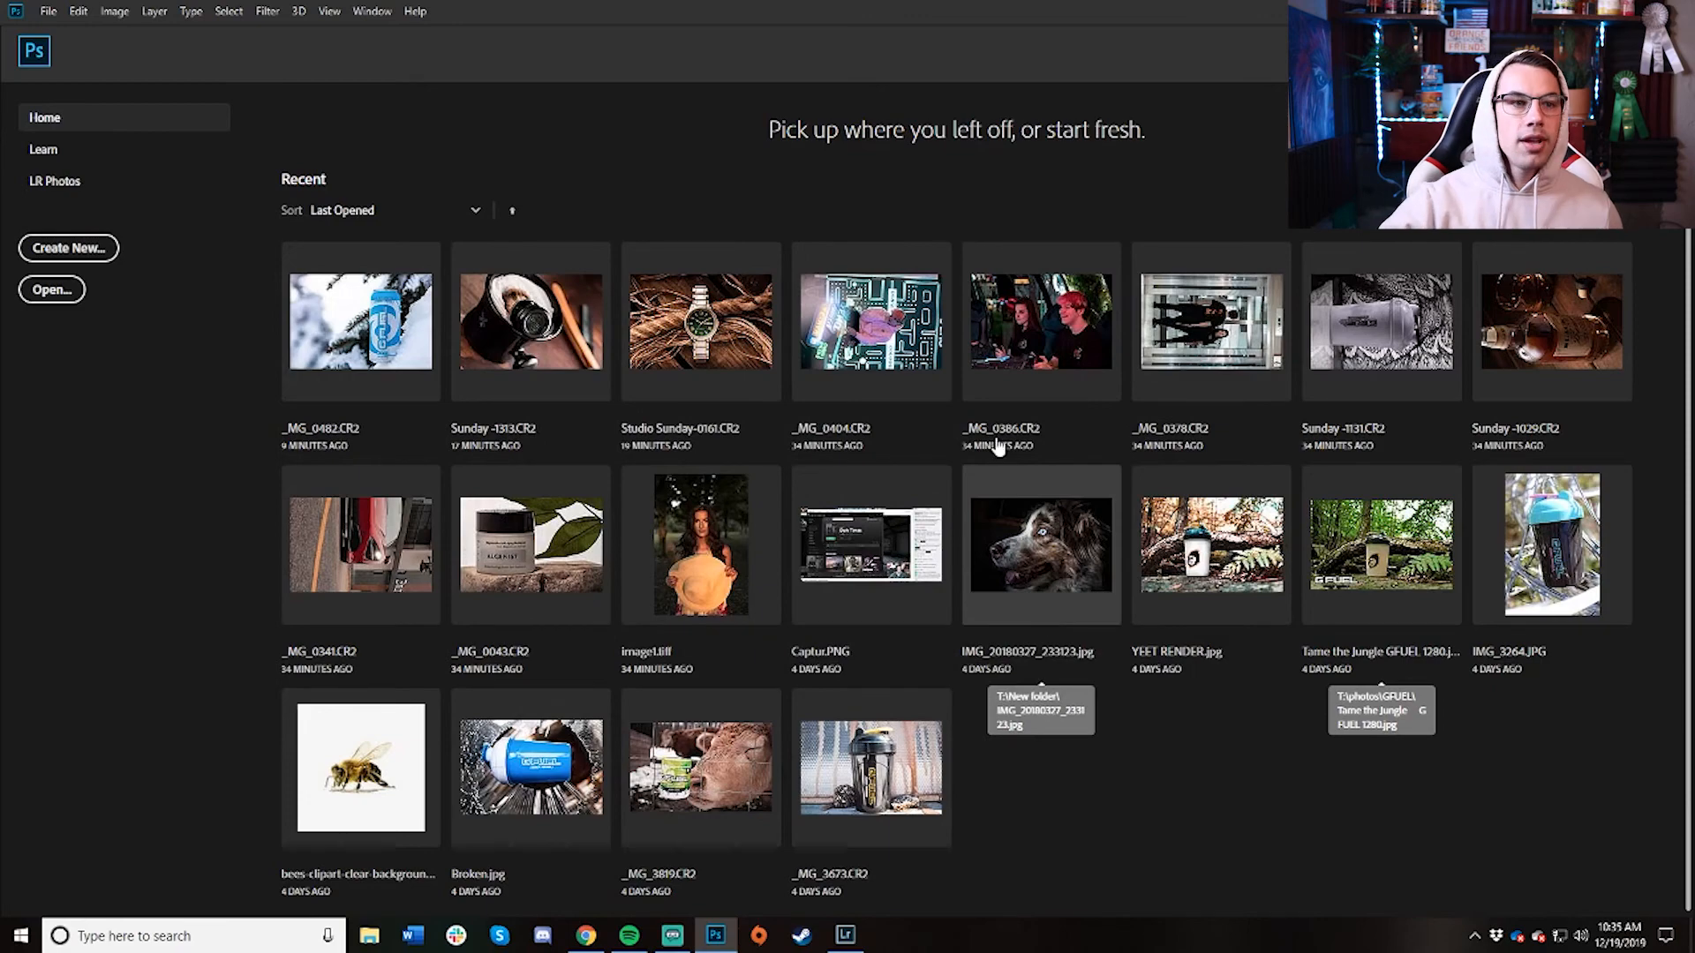
Open the recent shaving brush photo Sunday -1313.CR2 in Camera Raw and reset its adjustments to the Camera Raw defaults.
{"action": "left_click", "coordinate": [544, 279]}
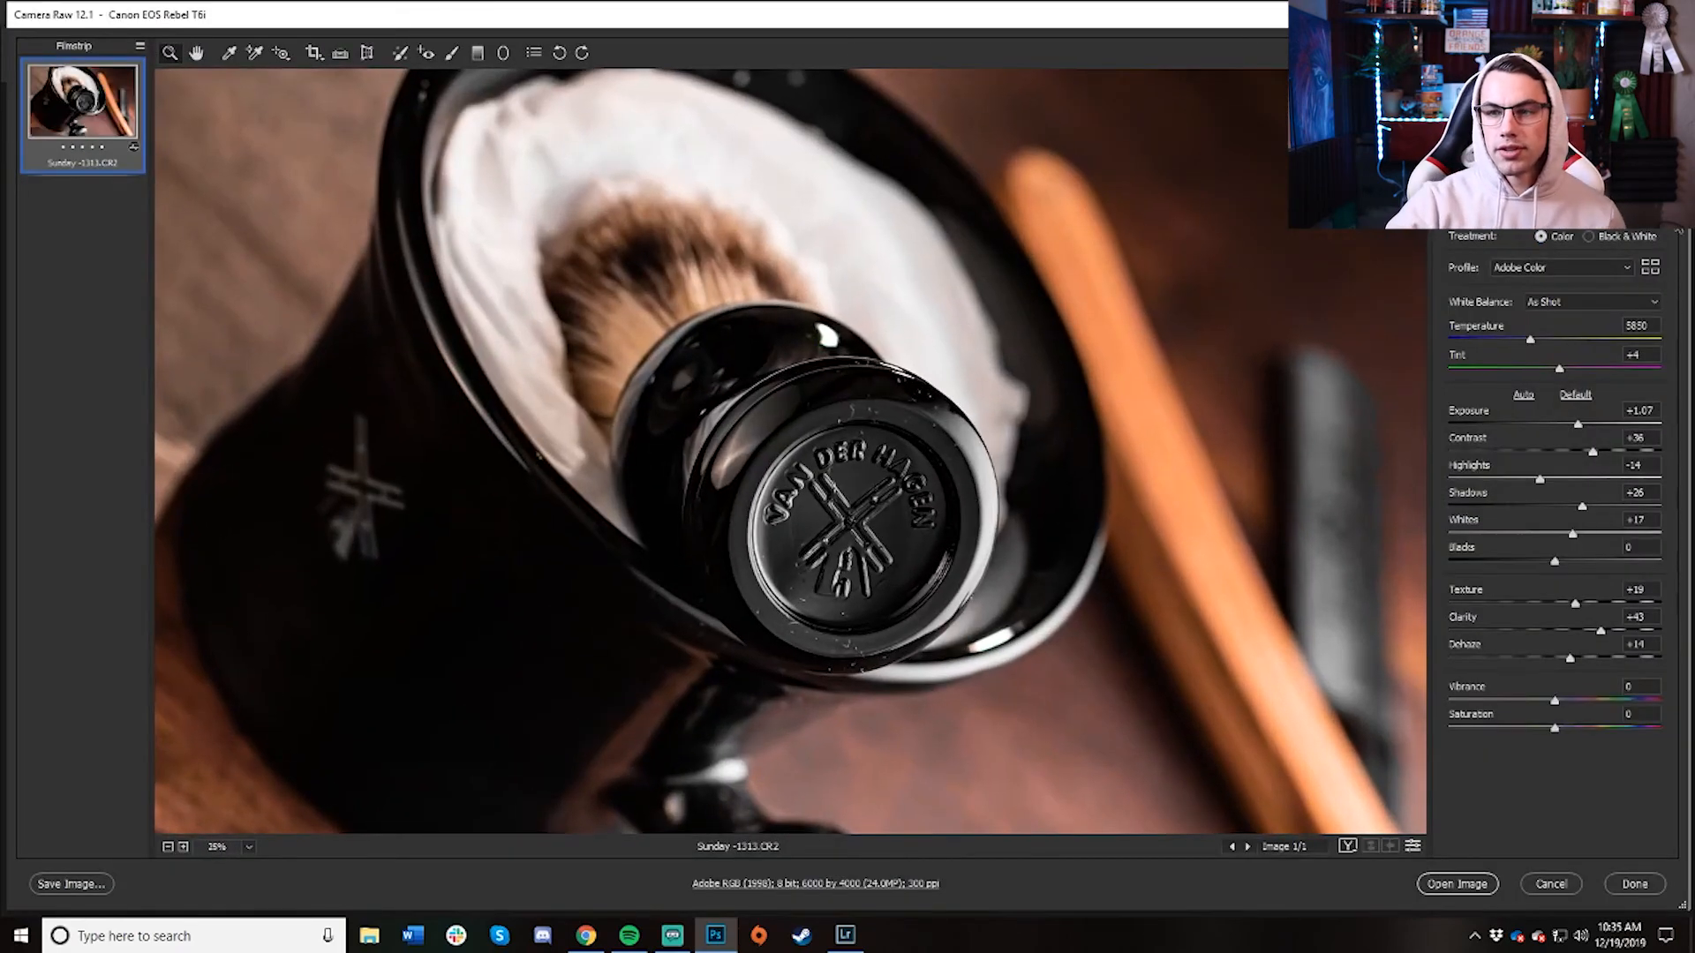
{"action": "left_click", "coordinate": [1671, 214]}
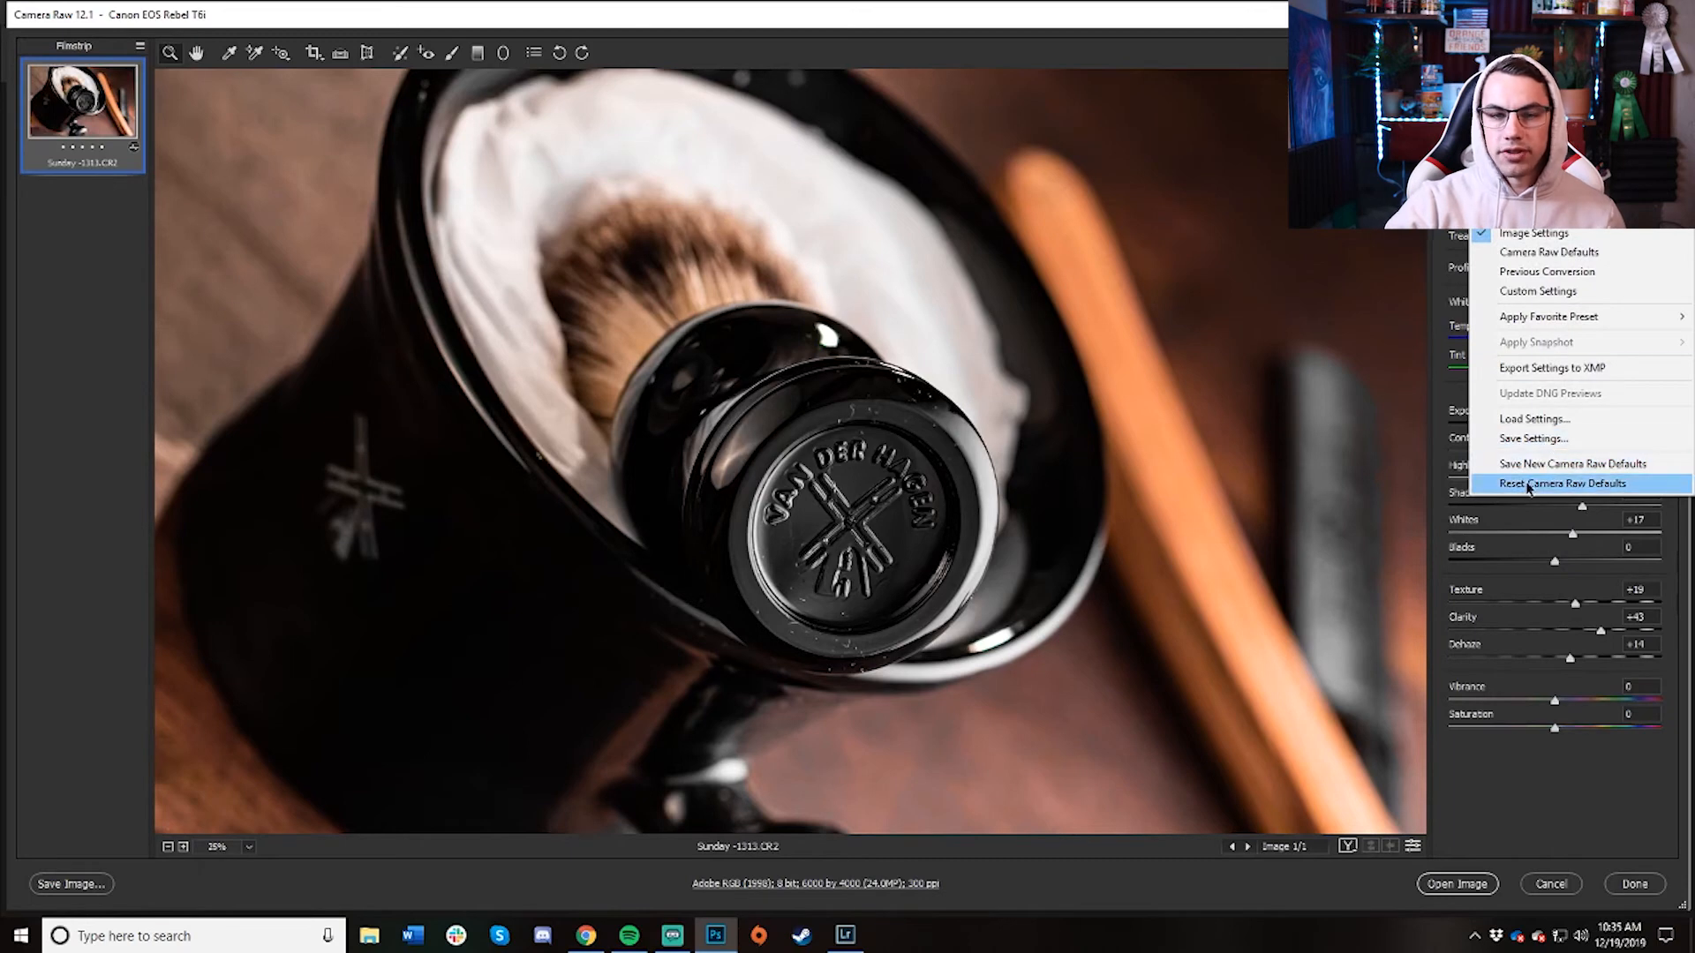
{"action": "left_click", "coordinate": [1562, 483]}
{"action": "left_click", "coordinate": [1022, 329], "text": "alt"}
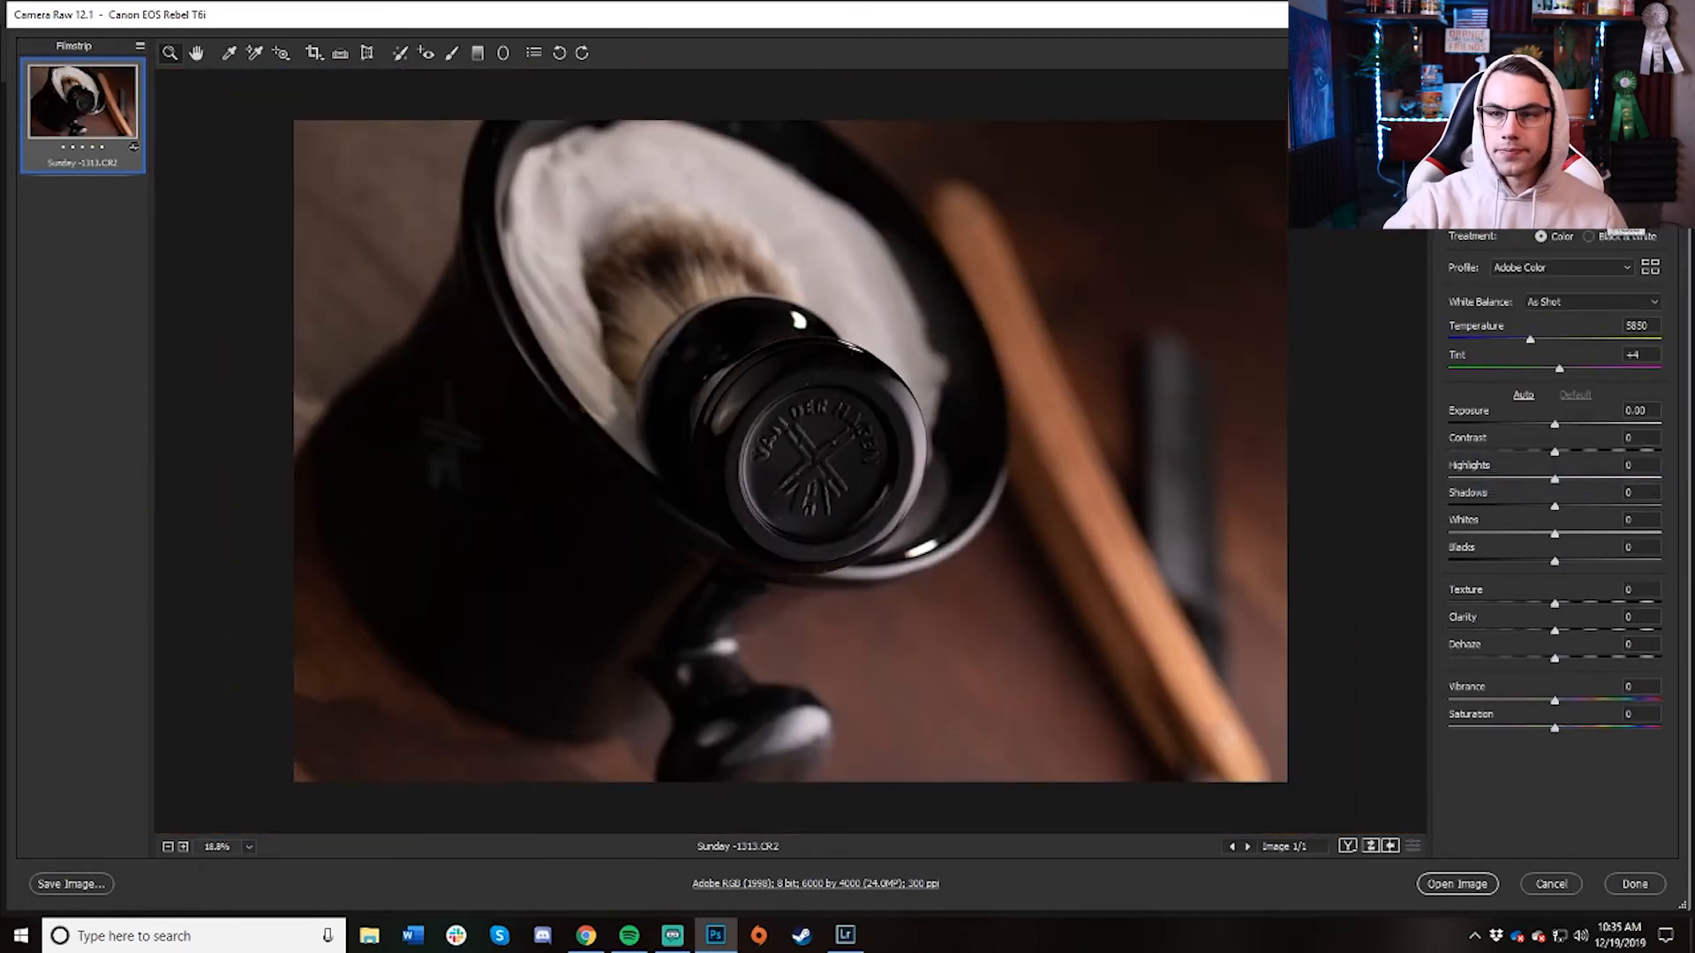
Apply the Product Punch preset from ACL Photo Preset Pack V1 to the shaving brush photo.
{"action": "left_click", "coordinate": [1631, 191]}
{"action": "left_click", "coordinate": [1457, 450]}
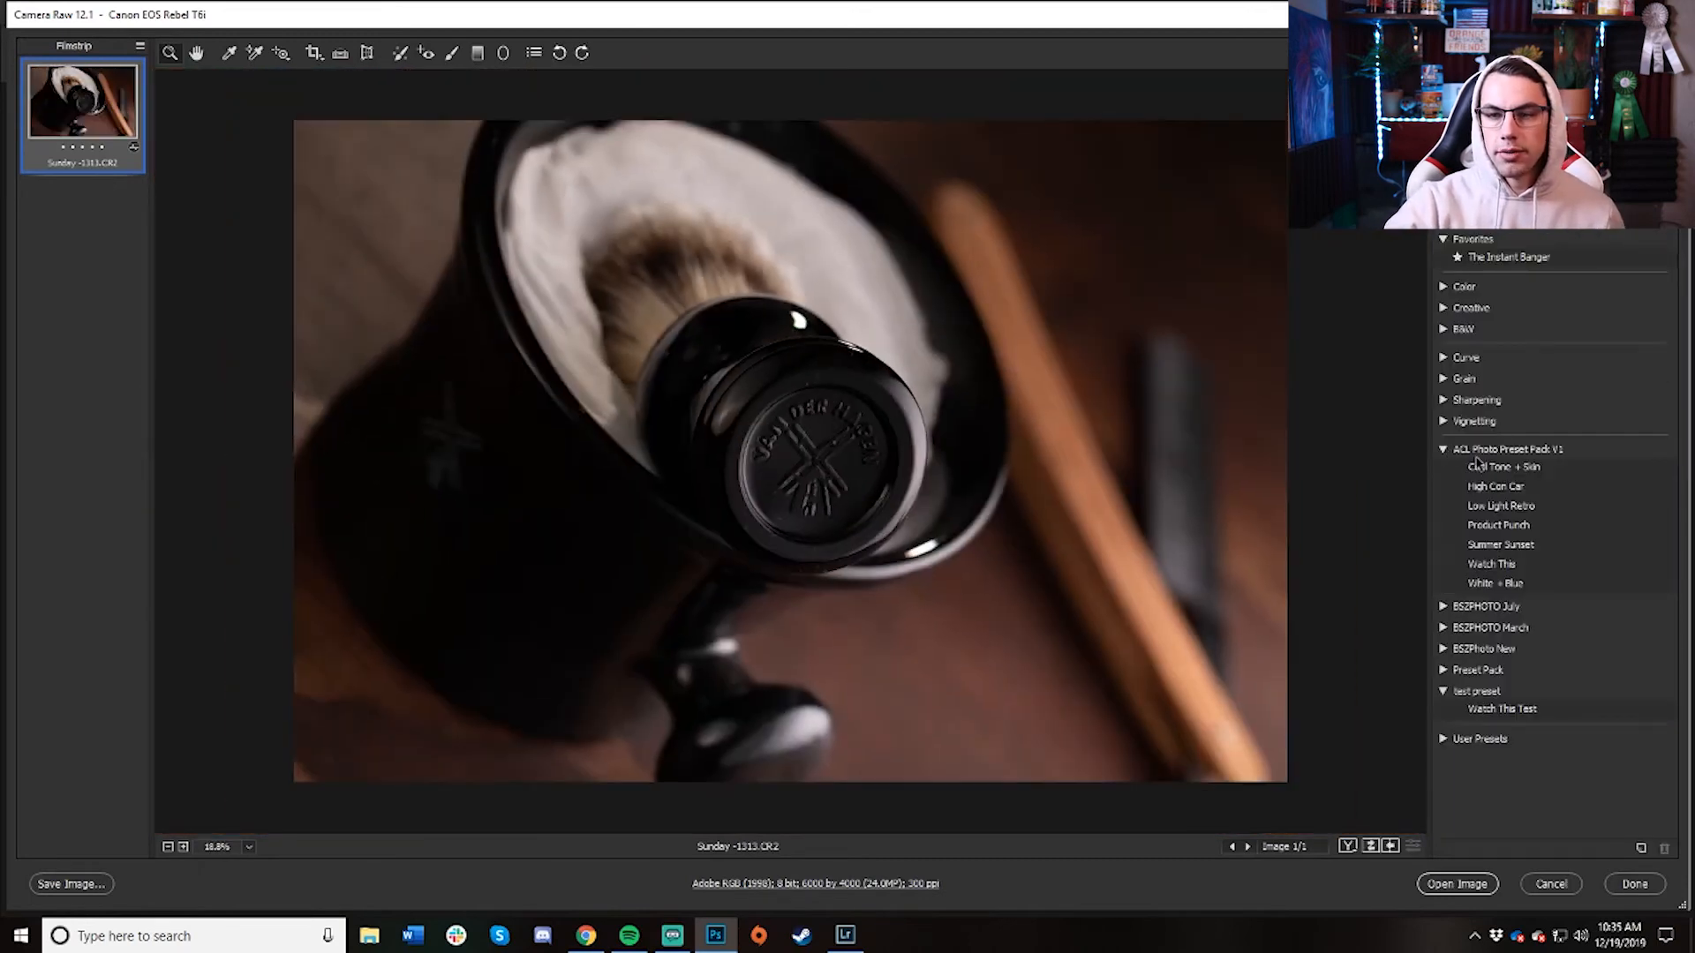
{"action": "left_click", "coordinate": [1489, 527]}
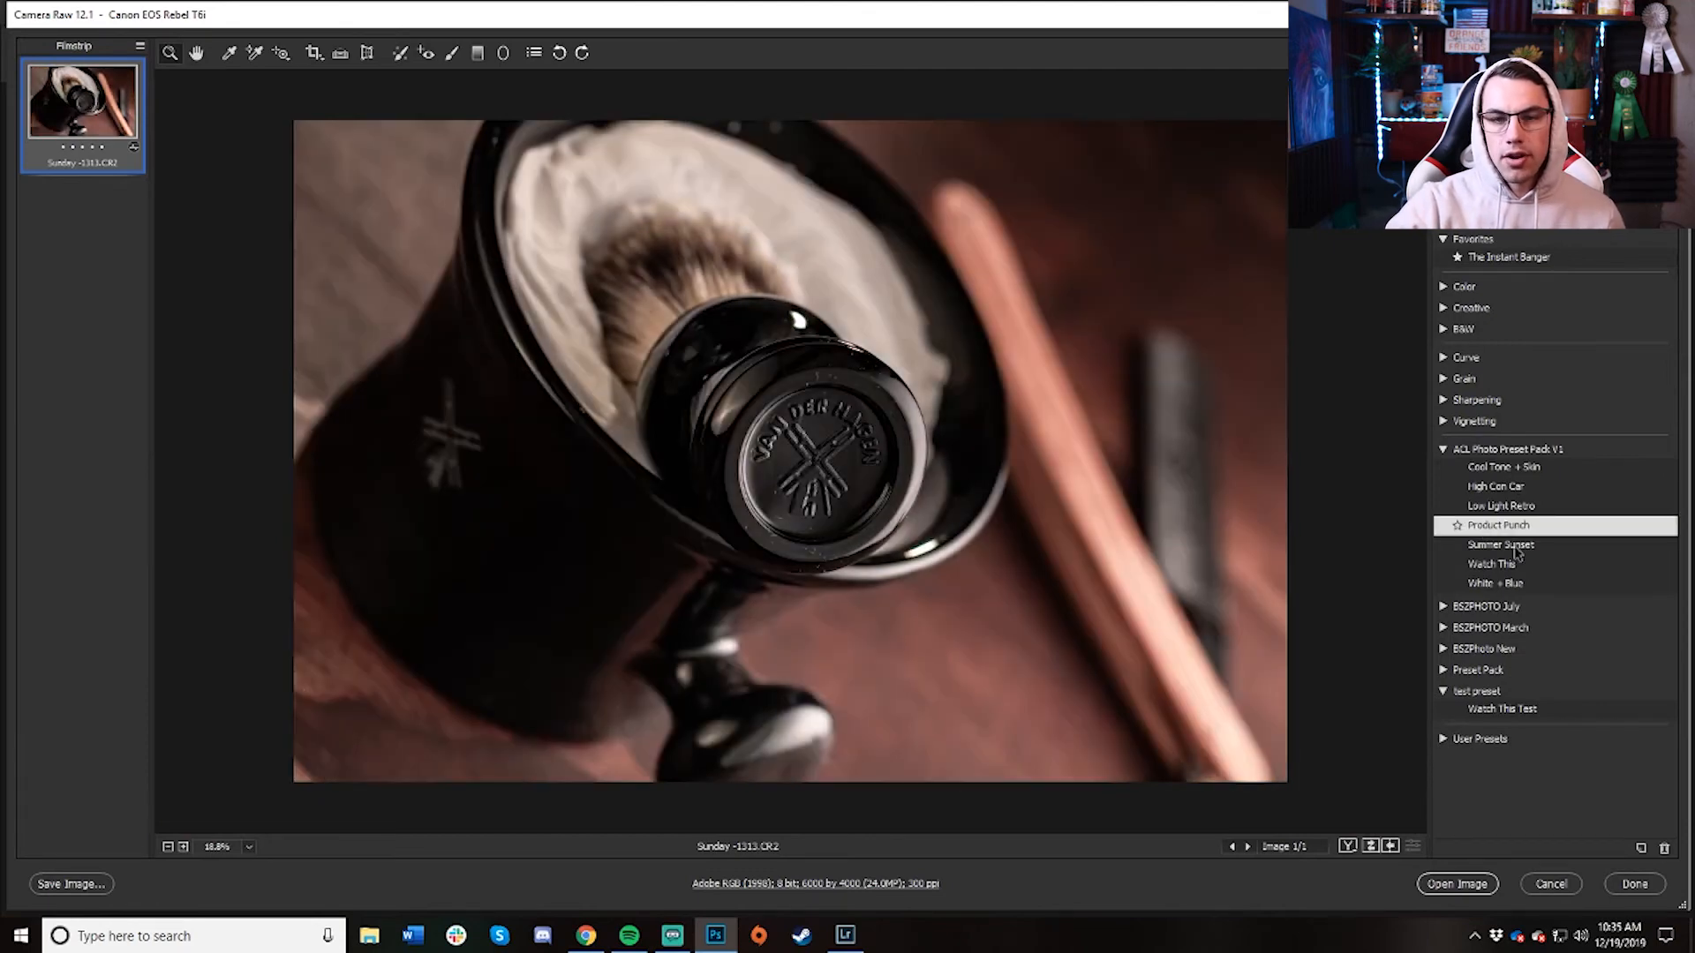
Try the Watch This preset on the shaving brush photo, alternating with Product Punch to compare the two looks.
{"action": "left_click", "coordinate": [1503, 566]}
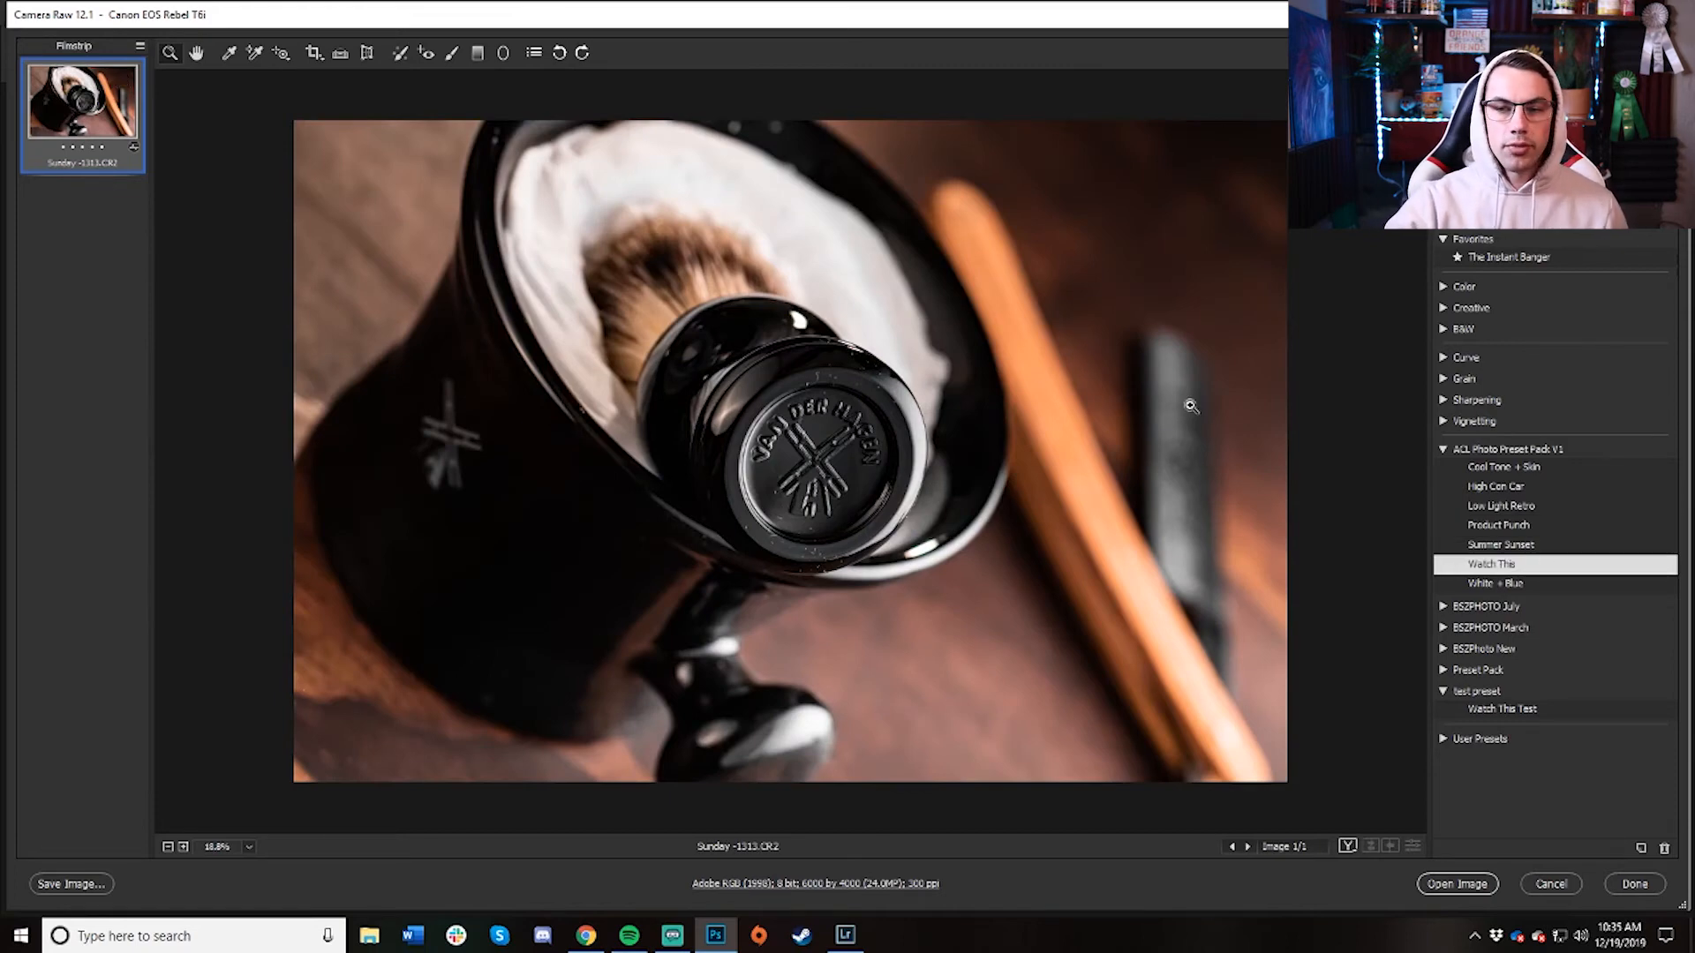
{"action": "left_click", "coordinate": [1498, 526]}
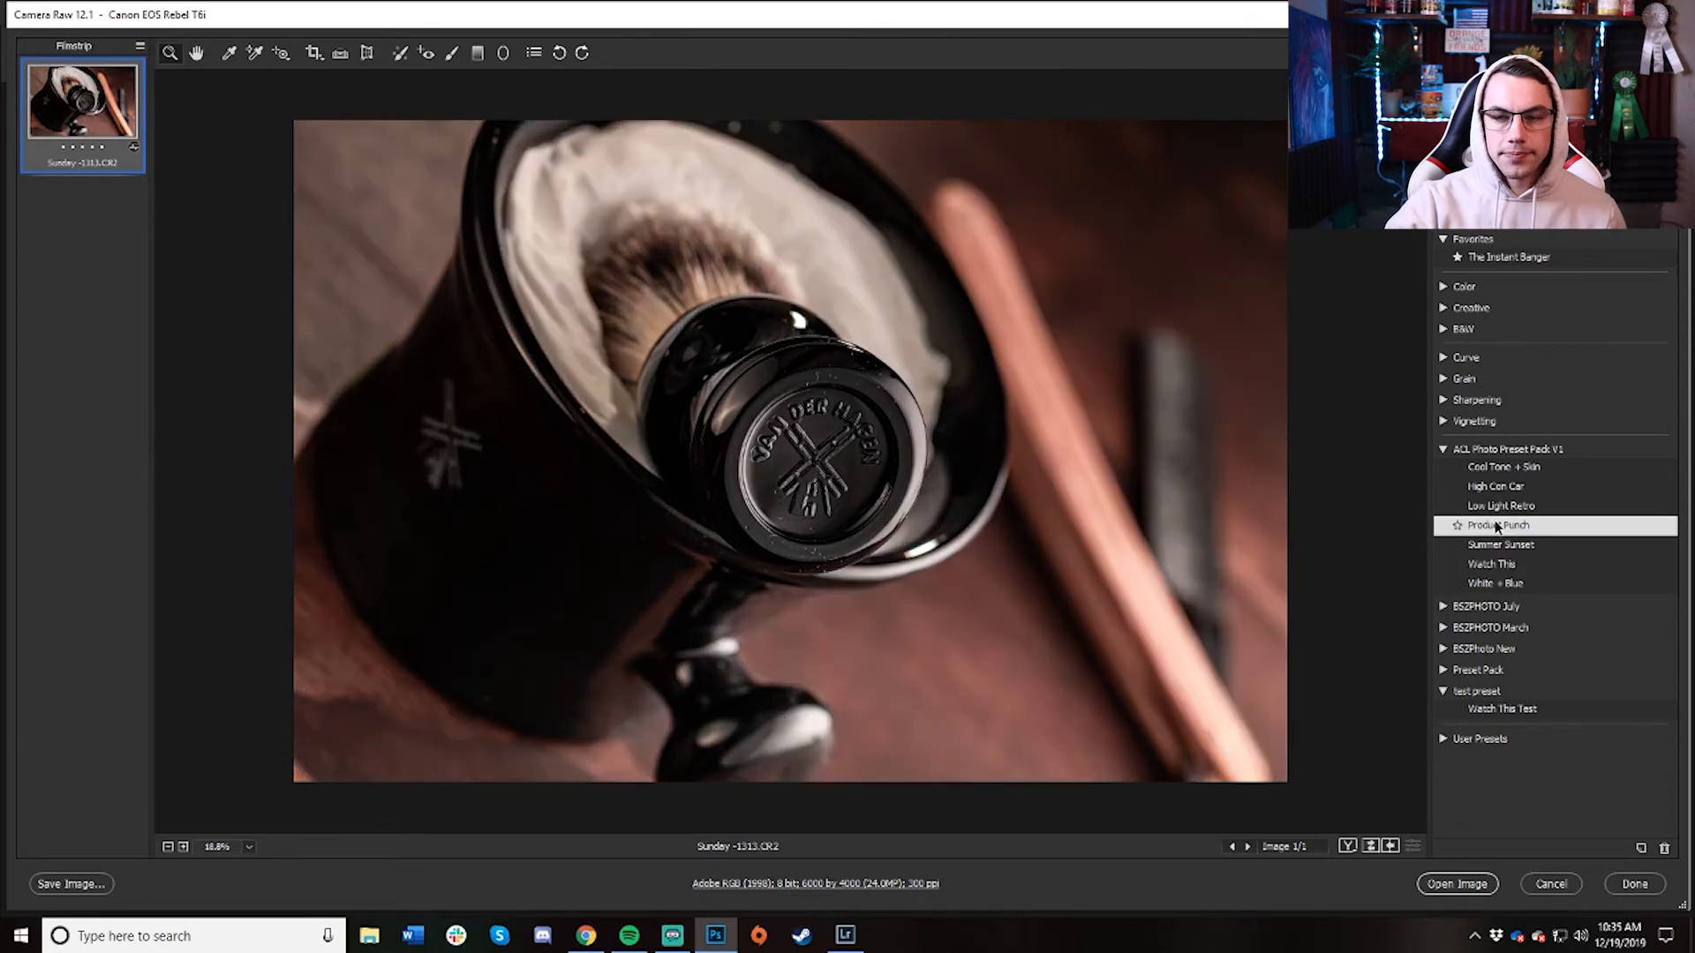
{"action": "left_click", "coordinate": [1505, 568]}
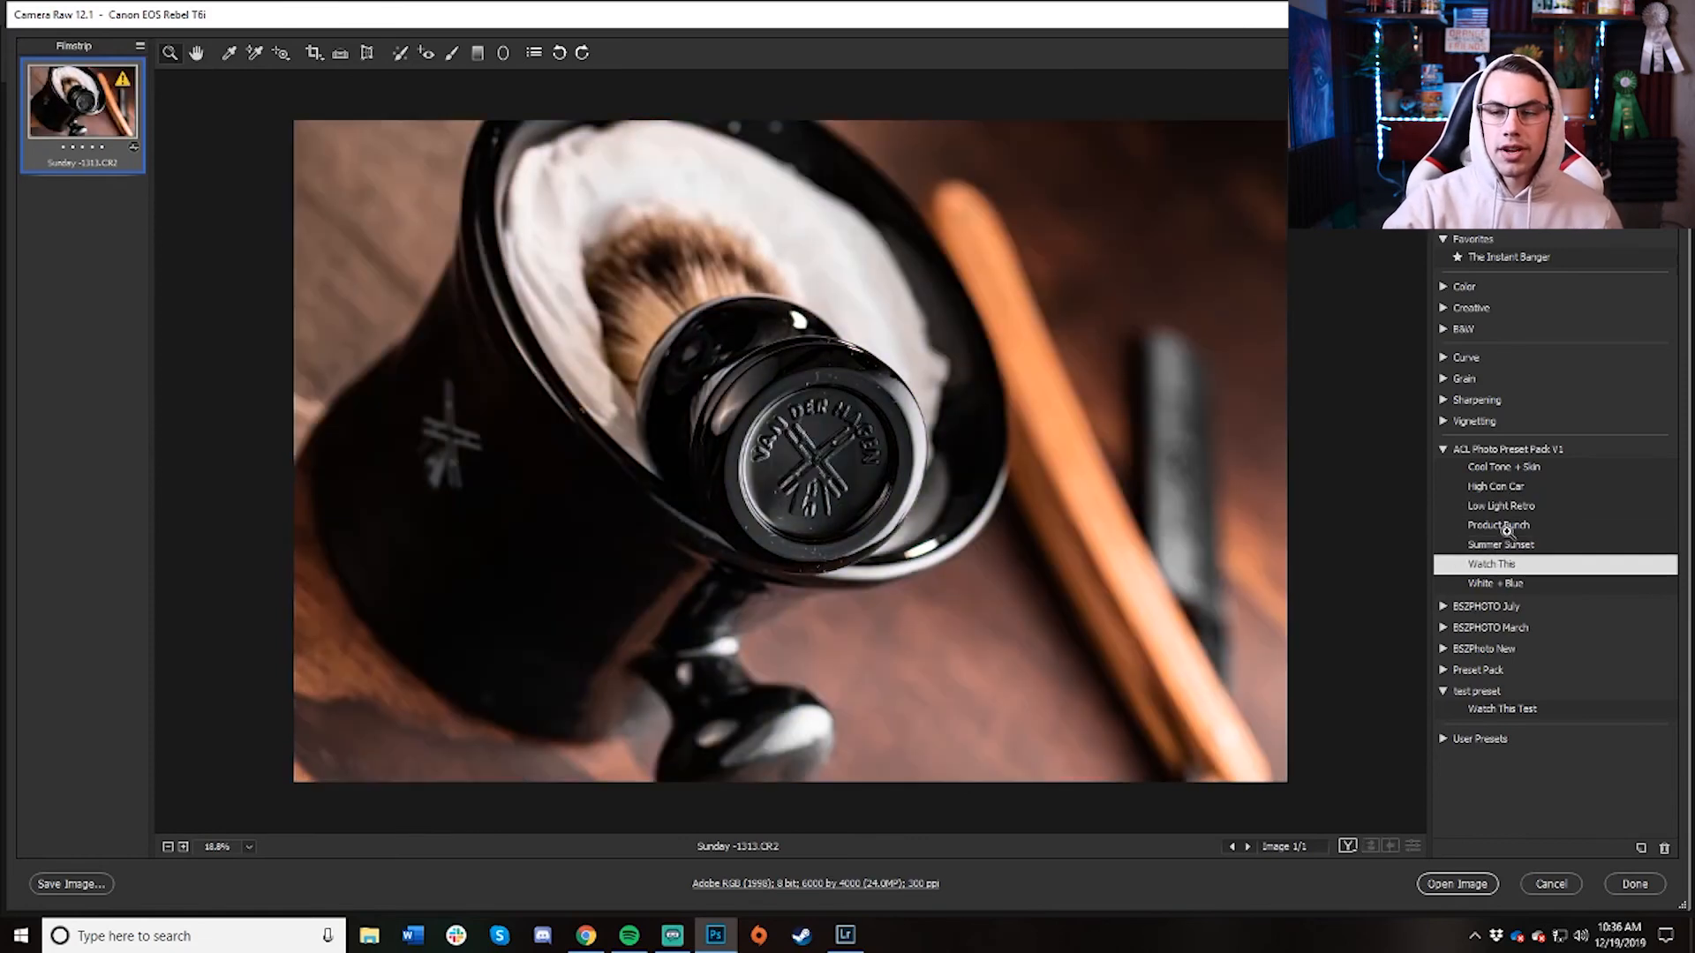
Reapply Product Punch to the shaving brush photo and collapse the ACL Photo Preset Pack V1 and test preset groups.
{"action": "left_click", "coordinate": [1507, 530]}
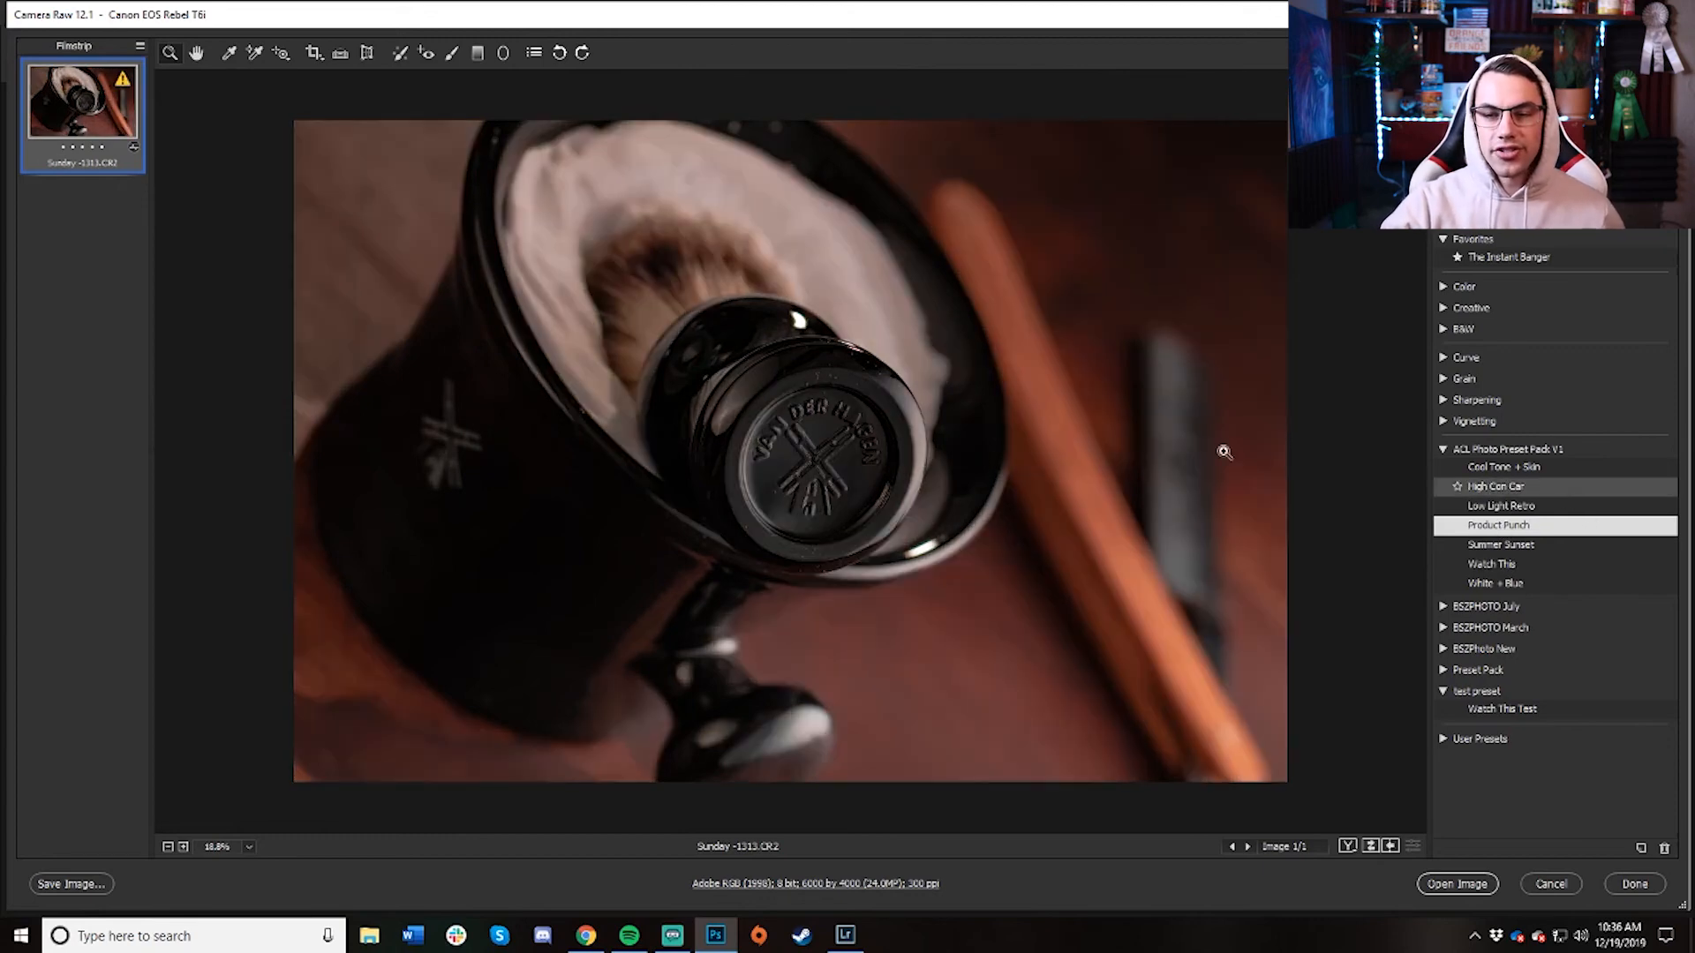
{"action": "left_click", "coordinate": [1444, 449]}
{"action": "left_click", "coordinate": [1444, 555]}
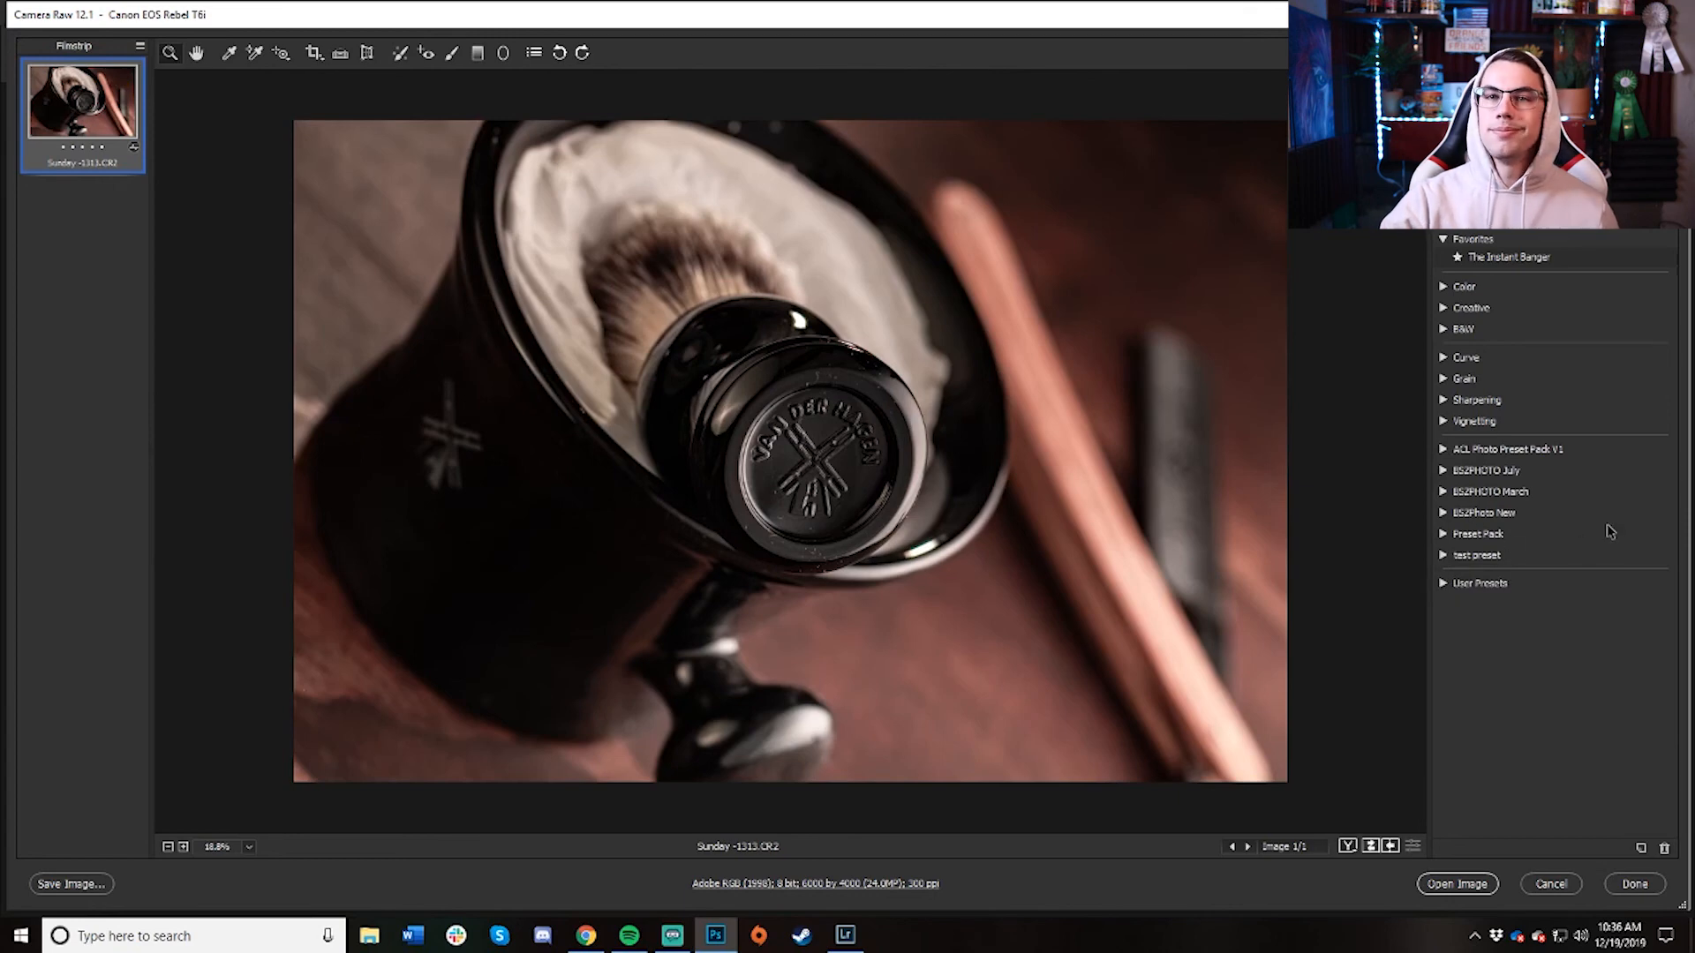